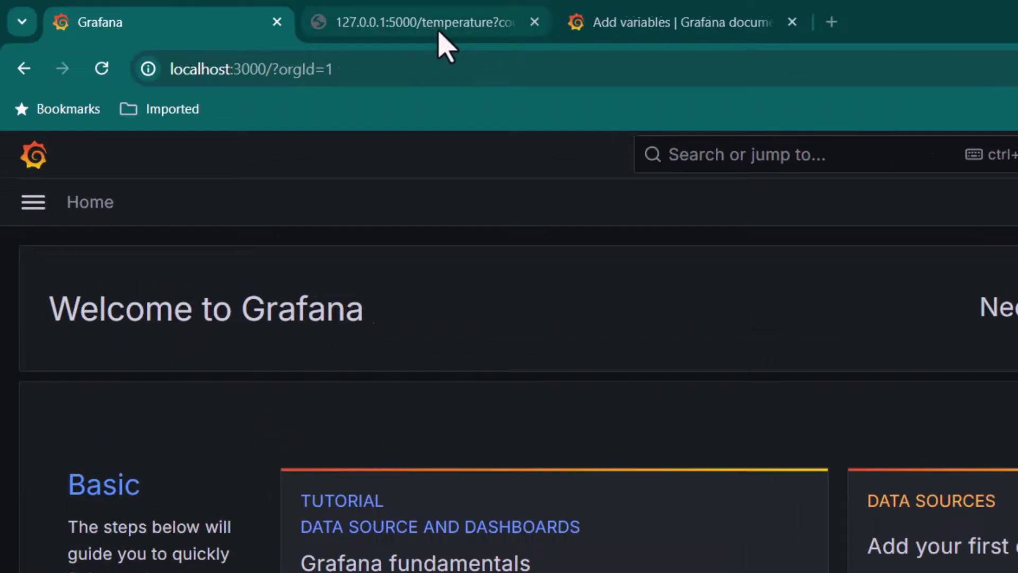
Remove ?country={USA,Canada} from the address bar and load the unfiltered 127.0.0.1:5000/temperature endpoint
click(276, 16)
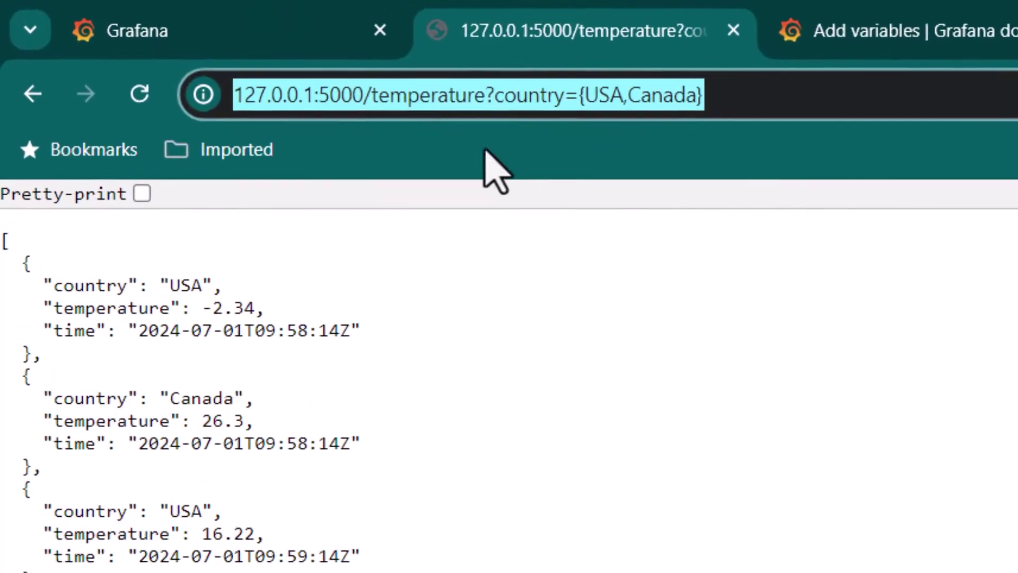
click(221, 89)
drag(502, 99, 908, 120)
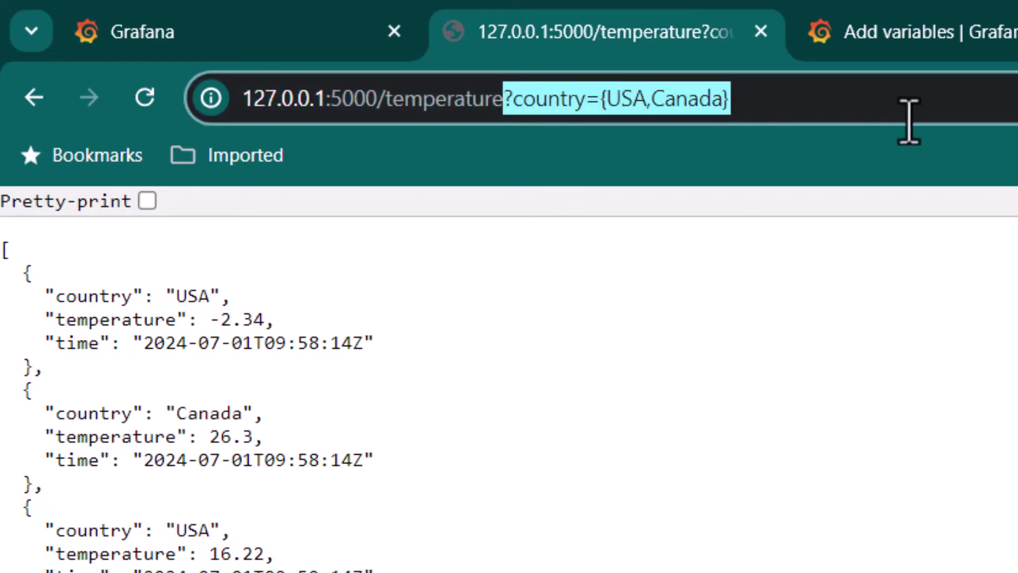
key(BackSpace)
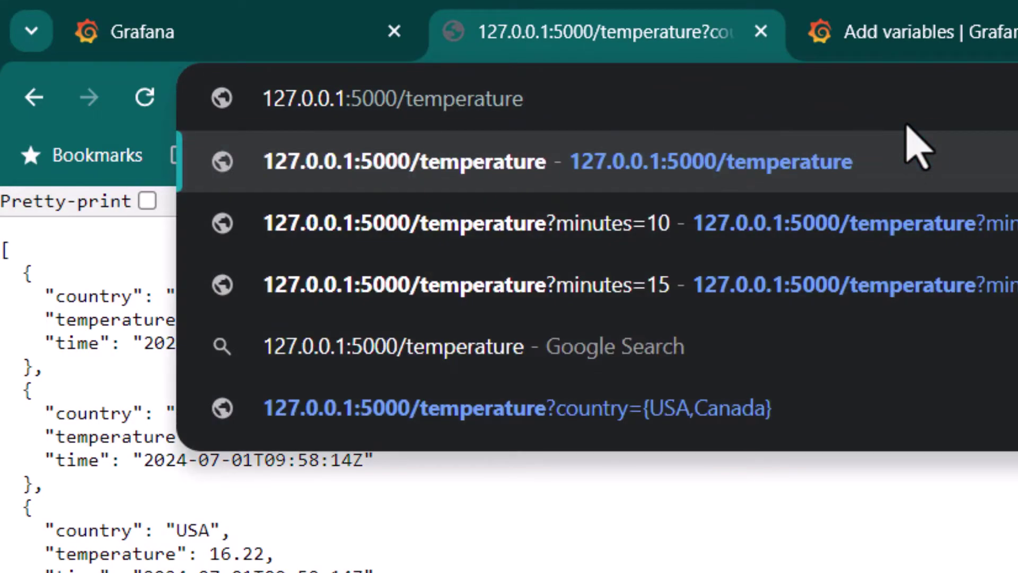
key(Return)
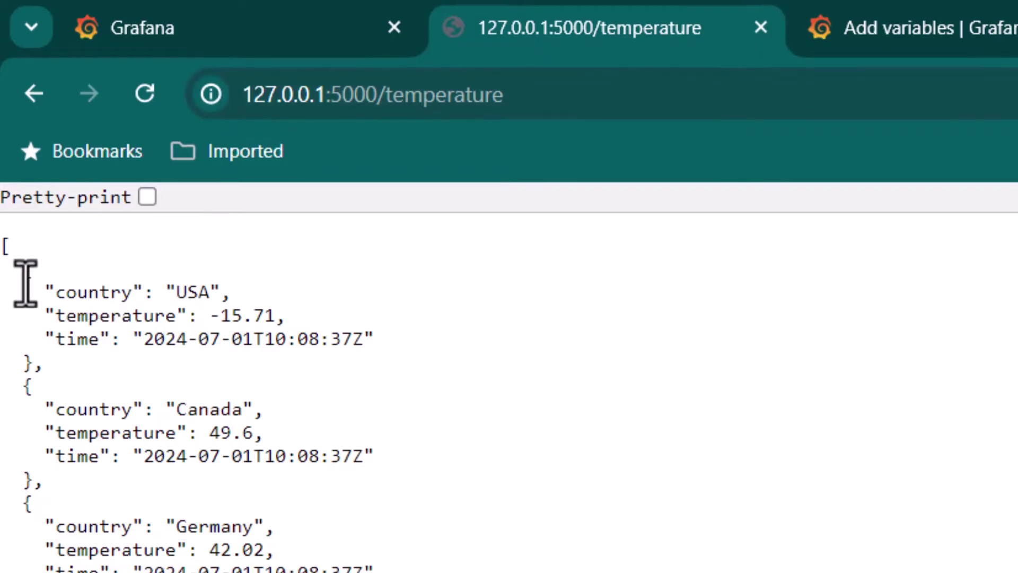
Scroll through the JSON readings for USA, Canada, Germany, France and Australia
drag(25, 283, 151, 432)
scroll(319, 496, down, 20)
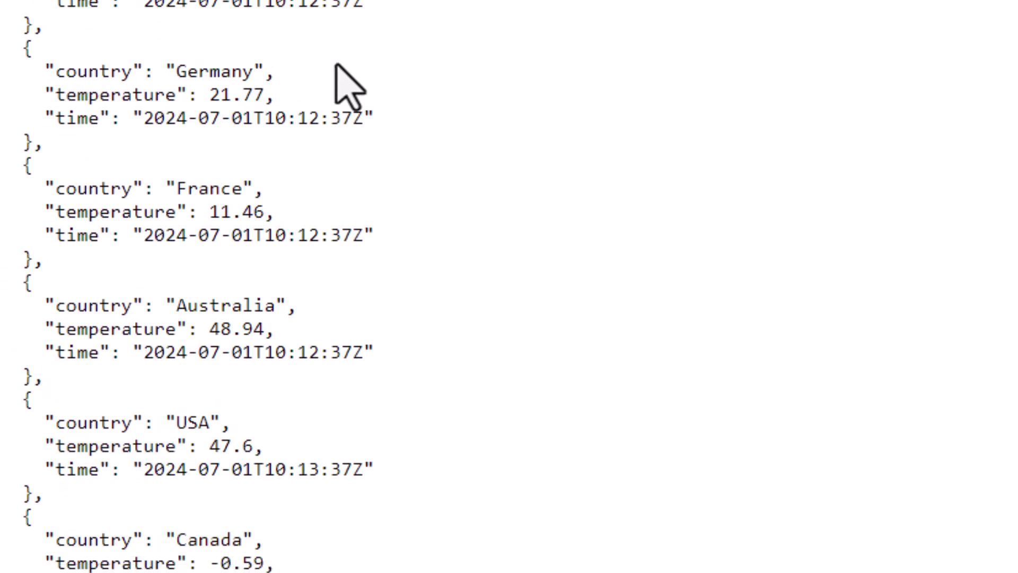
scroll(335, 64, down, 20)
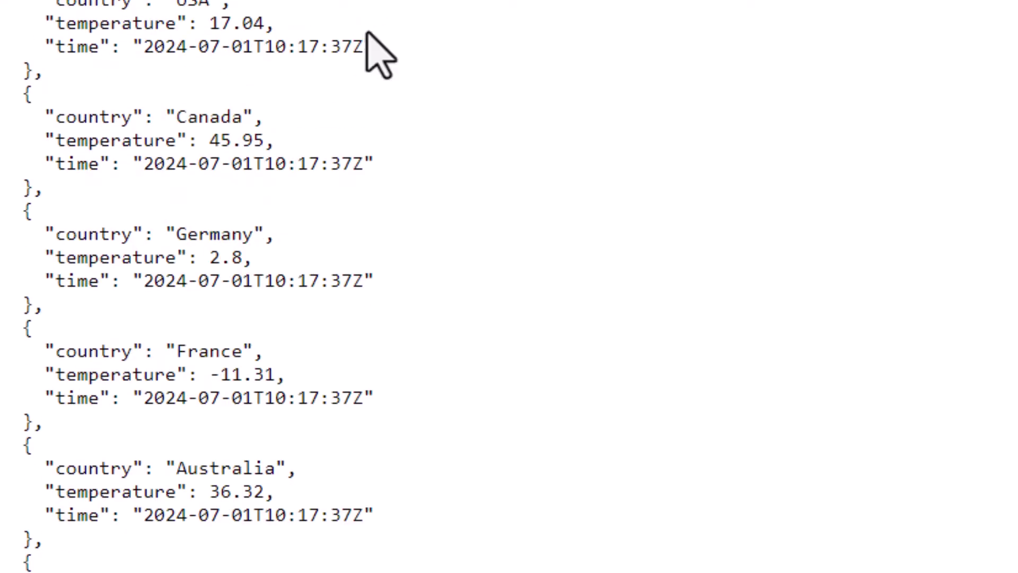
scroll(367, 33, down, 10)
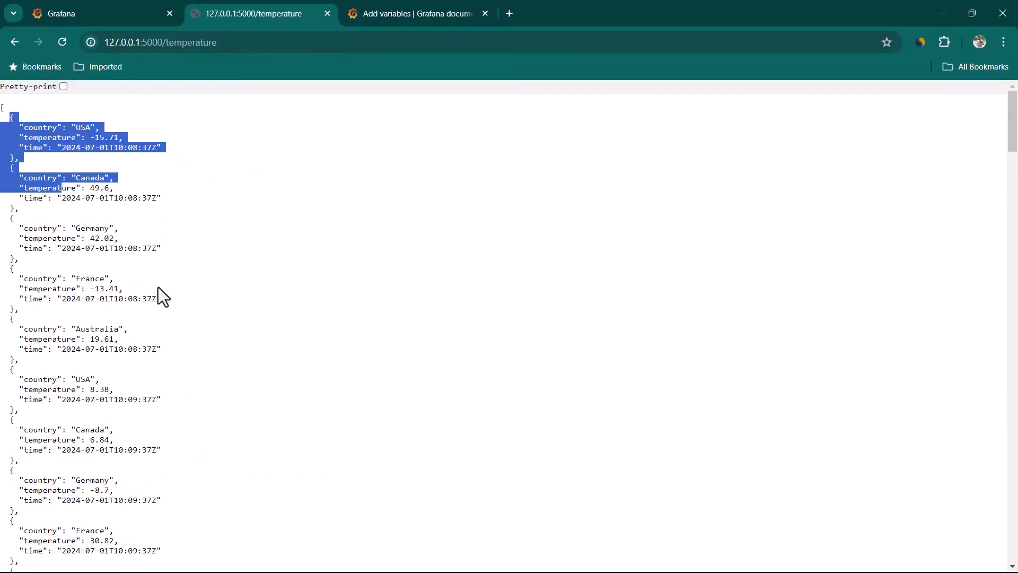
click(186, 164)
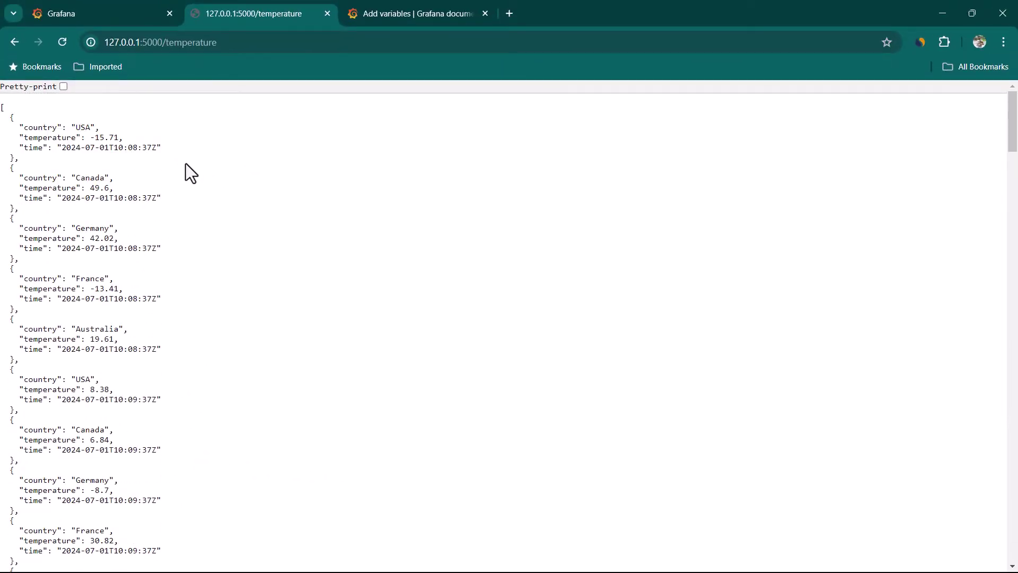
click(264, 46)
Load the endpoint with ?country=USA to show only USA readings
click(275, 44)
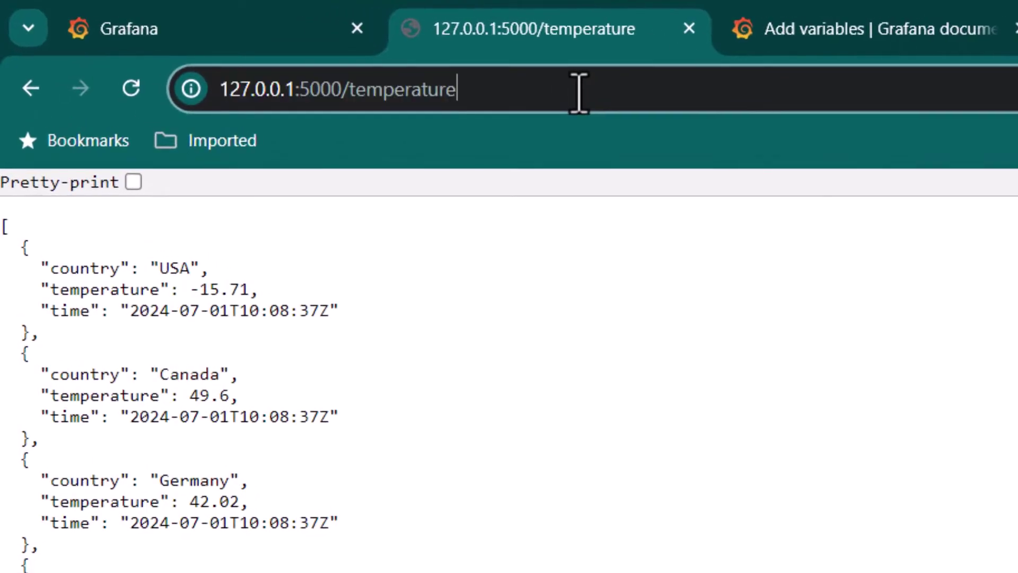
text(?country=USA)
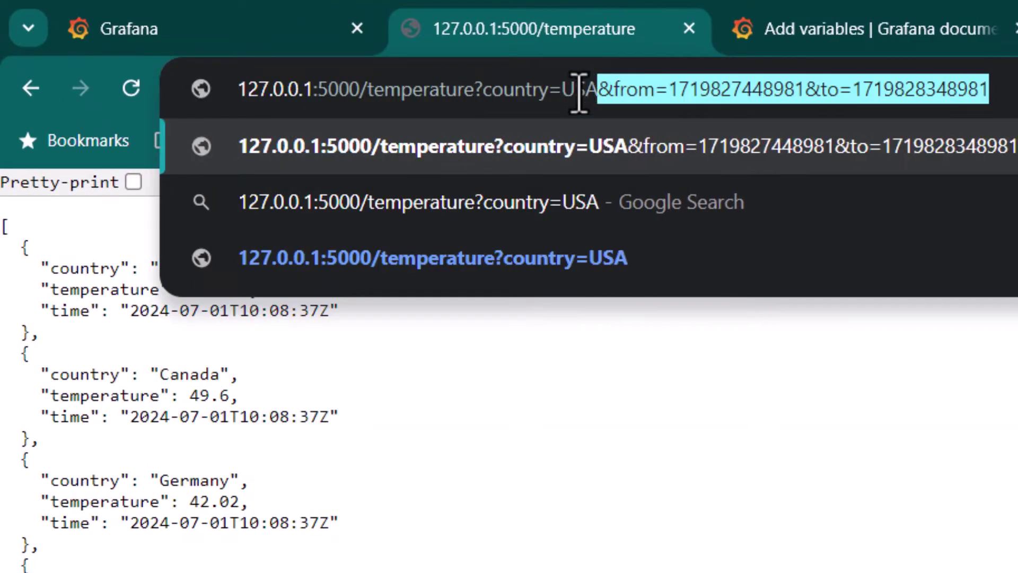
key(Delete)
key(Return)
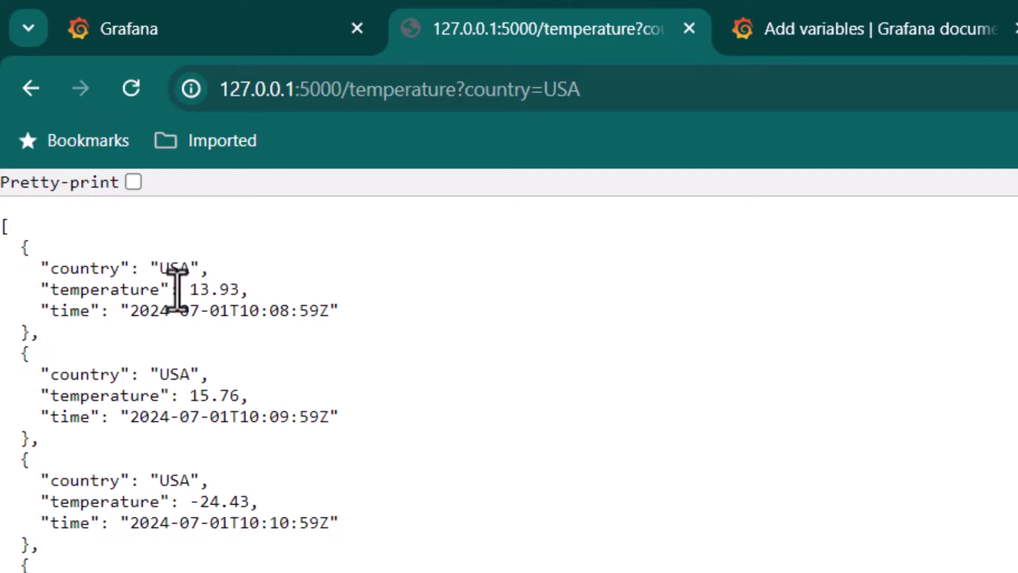
drag(134, 268, 249, 290)
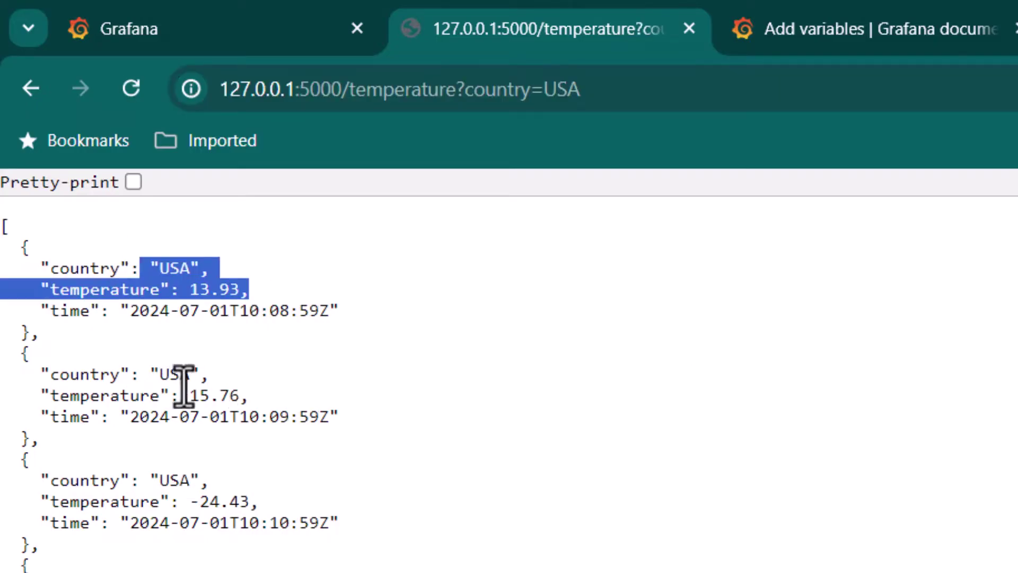
scroll(467, 567, down, 10)
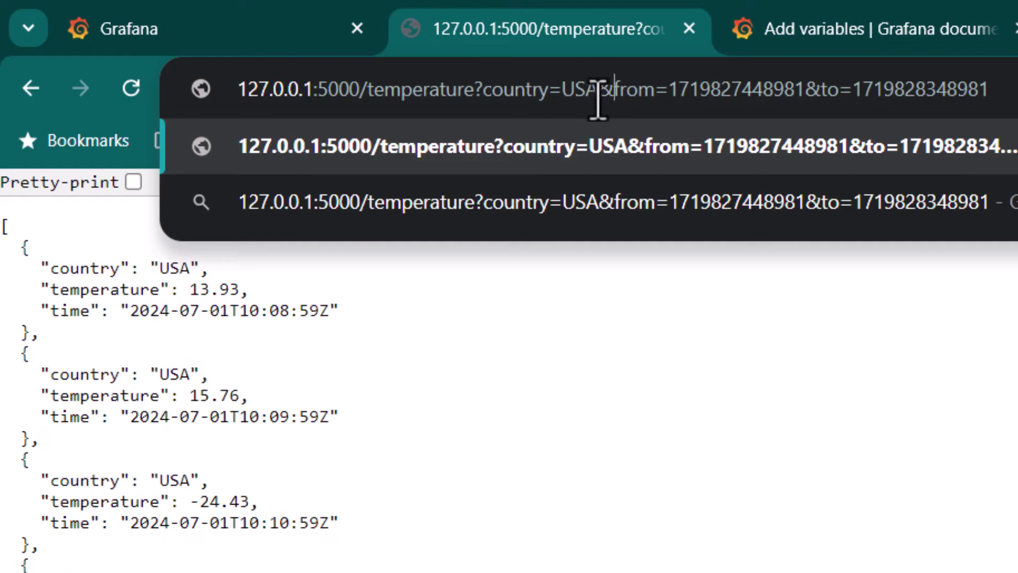
drag(620, 91, 1006, 96)
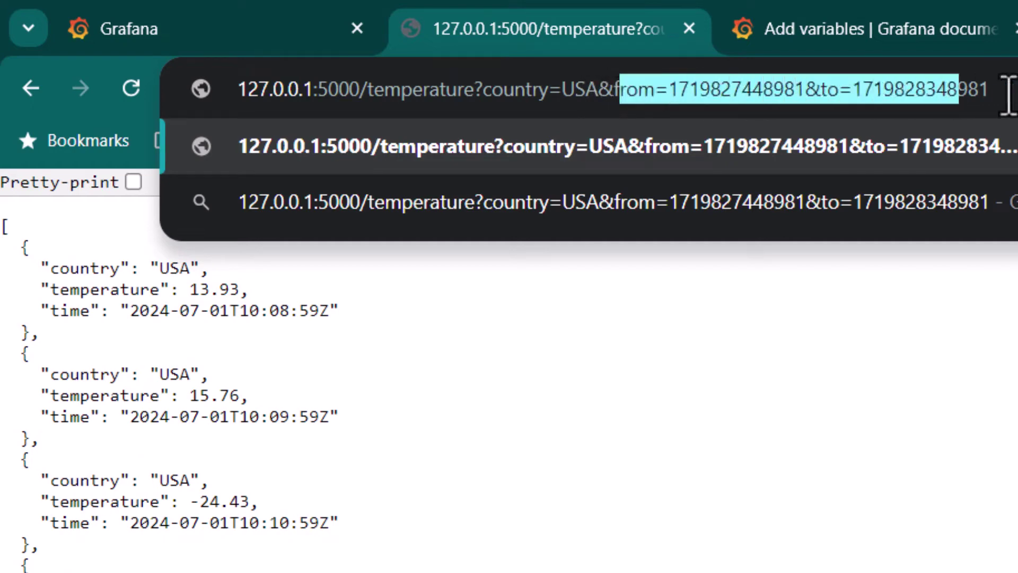
key(End)
key(Return)
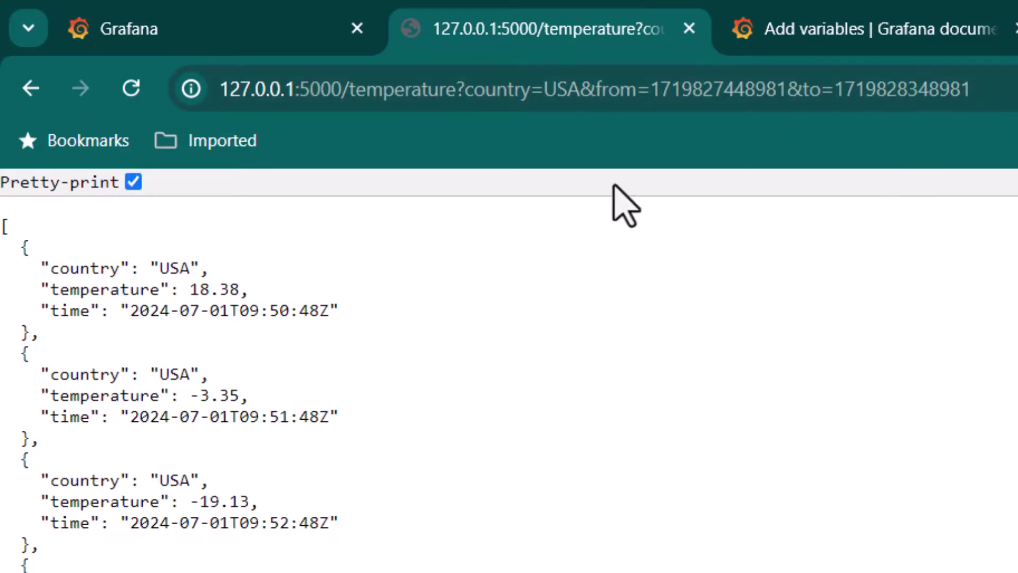
drag(651, 93, 762, 96)
drag(1010, 92, 844, 95)
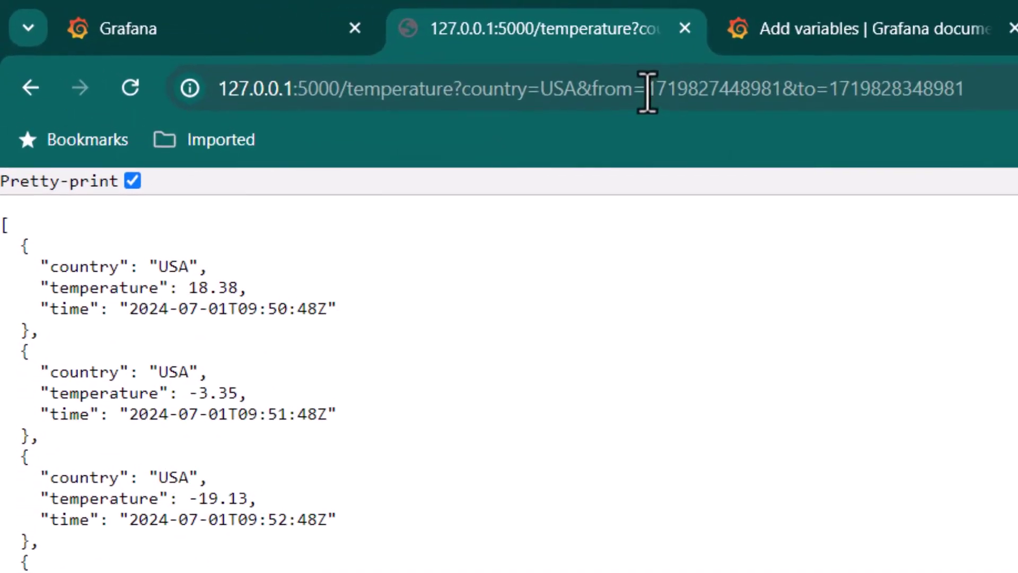
drag(651, 96, 769, 97)
drag(830, 91, 973, 91)
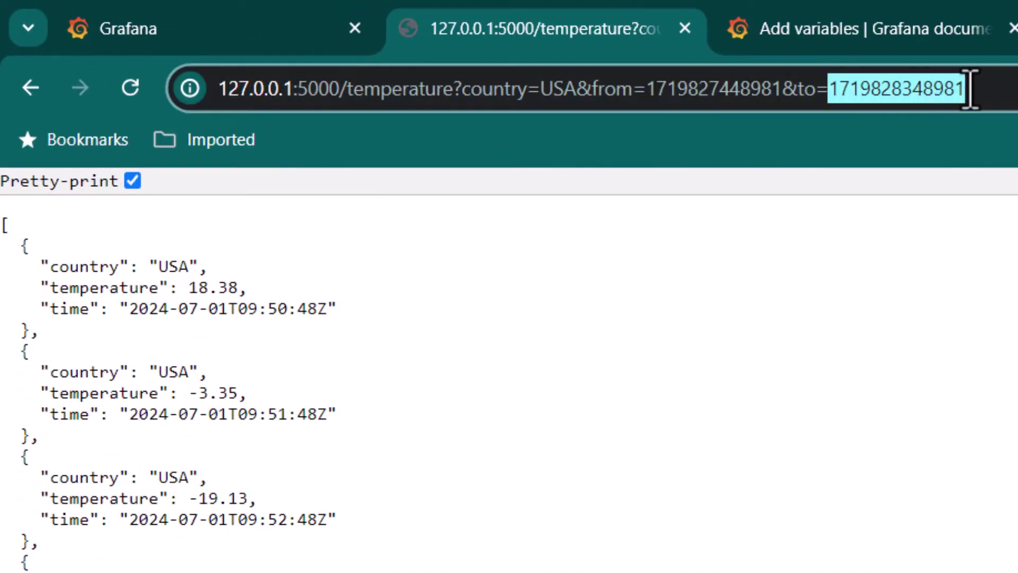
Check the ${__from} syntax in the Add variables docs, then bring up app.py in VS Code
click(852, 38)
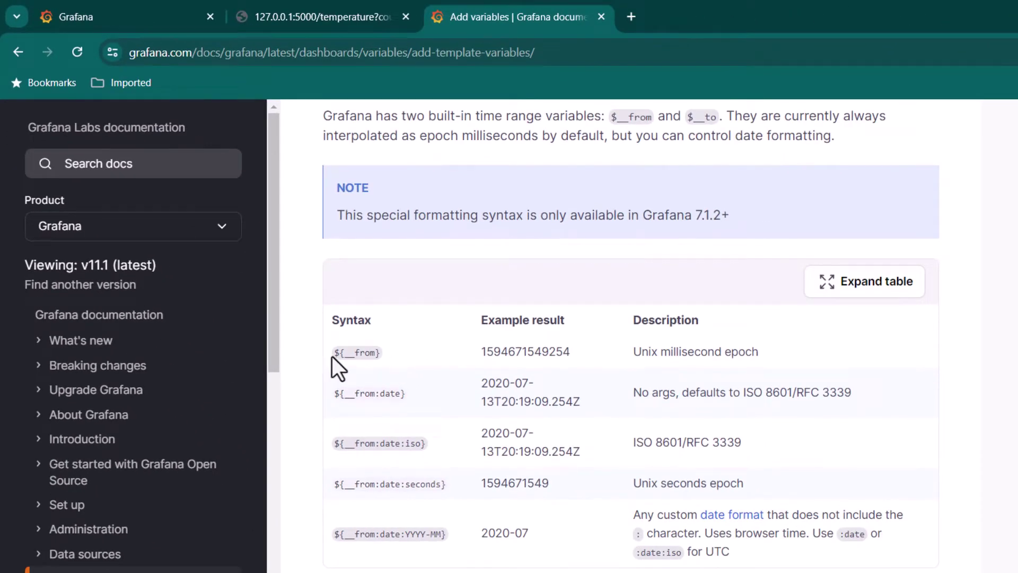
click(394, 358)
drag(395, 358, 328, 359)
click(349, 10)
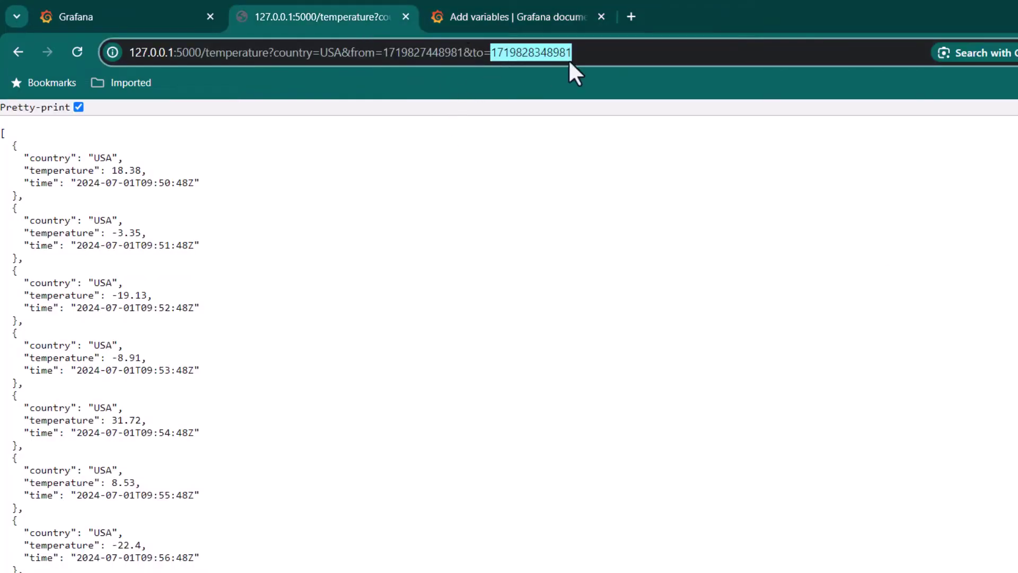
click(642, 60)
key(alt+Tab)
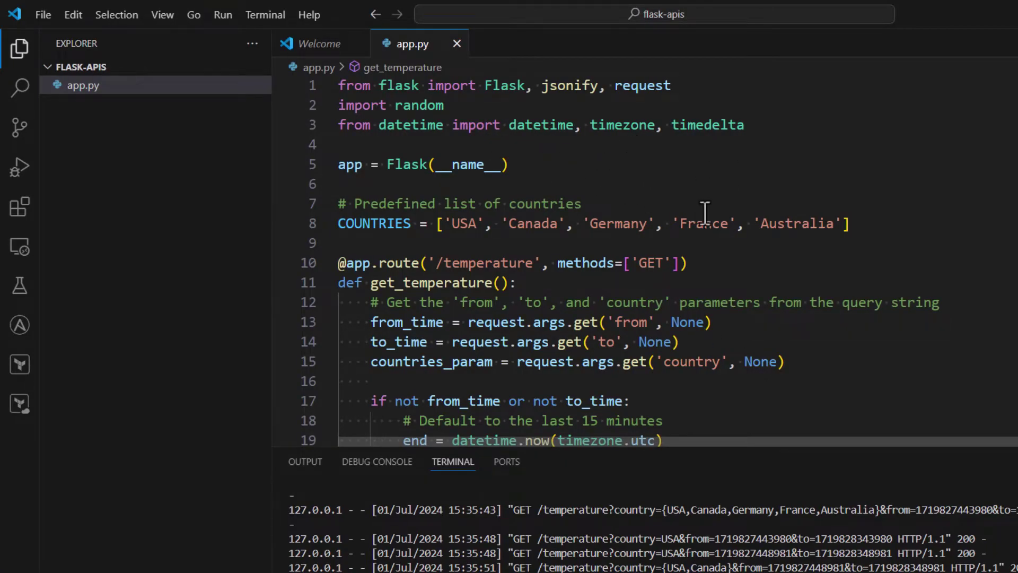
Review app.py's time-parsing code and the logged plain and USA-Canada /temperature requests
scroll(704, 212, down, 4)
scroll(747, 562, down, 5)
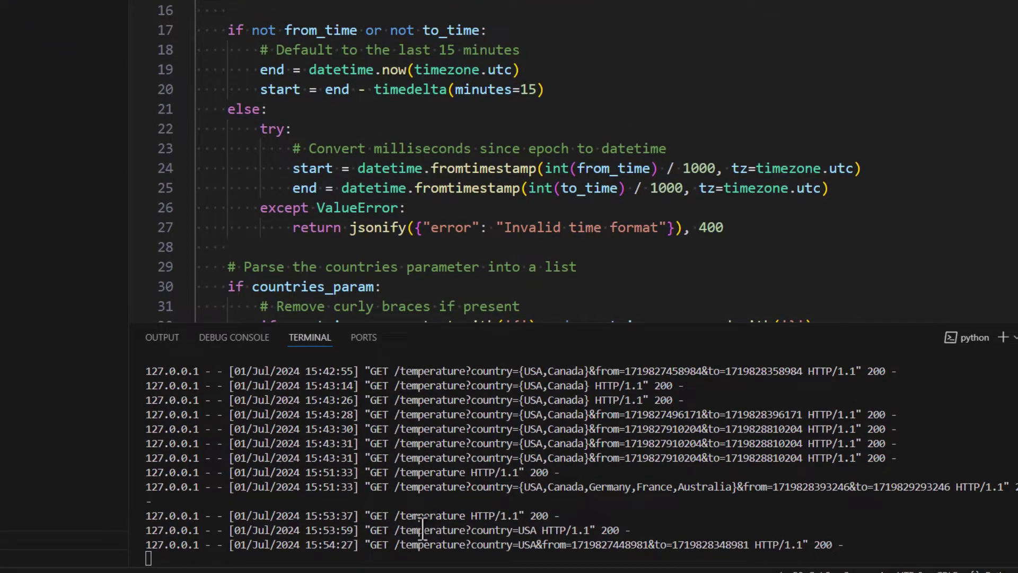
drag(394, 516, 476, 516)
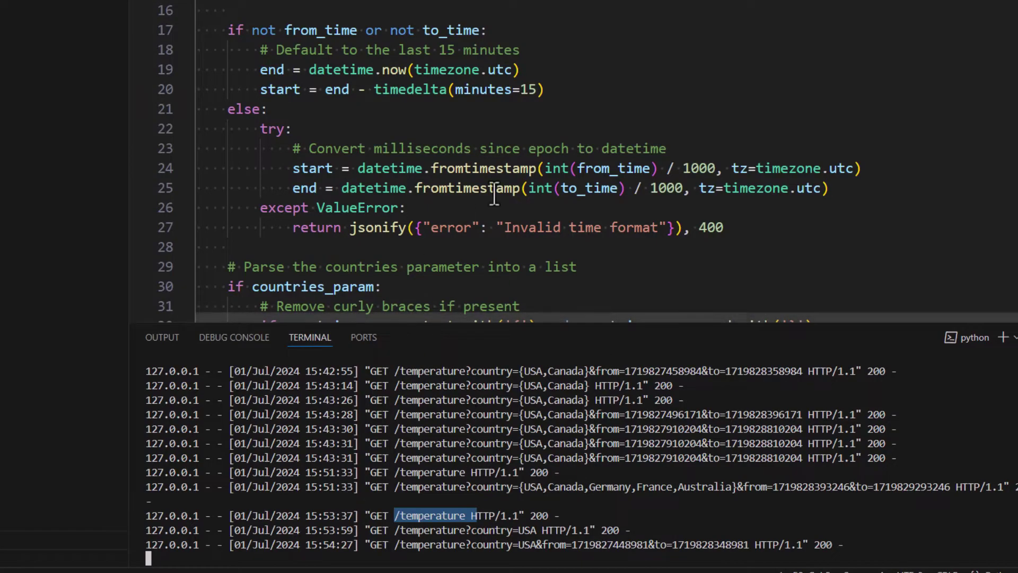
drag(394, 429, 804, 436)
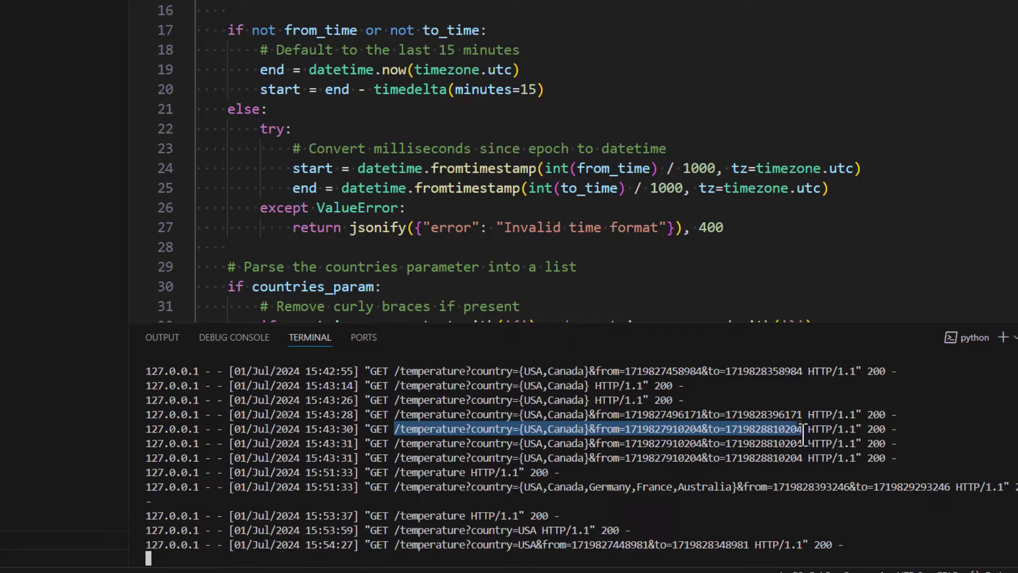
click(792, 432)
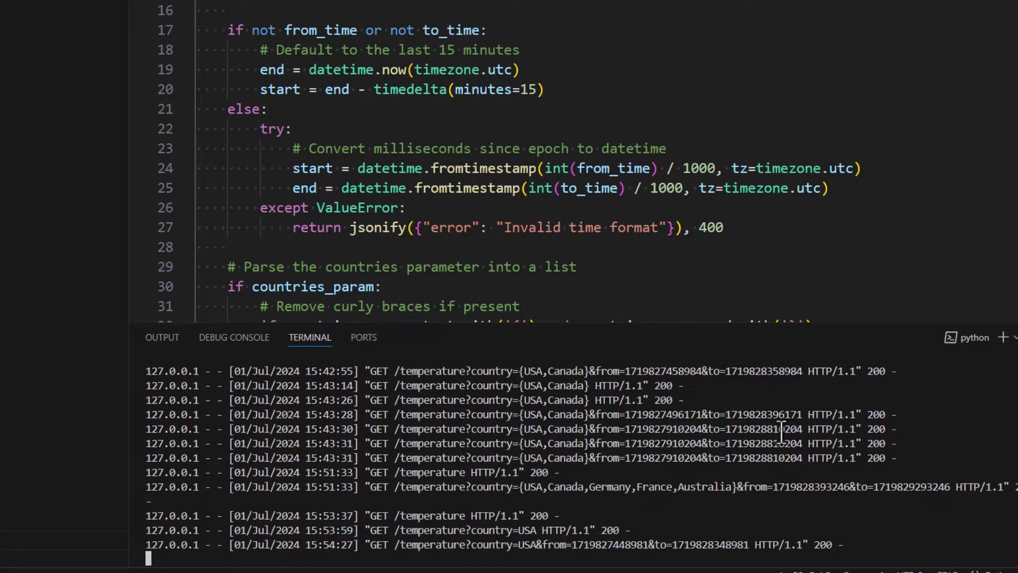
key(alt+Tab)
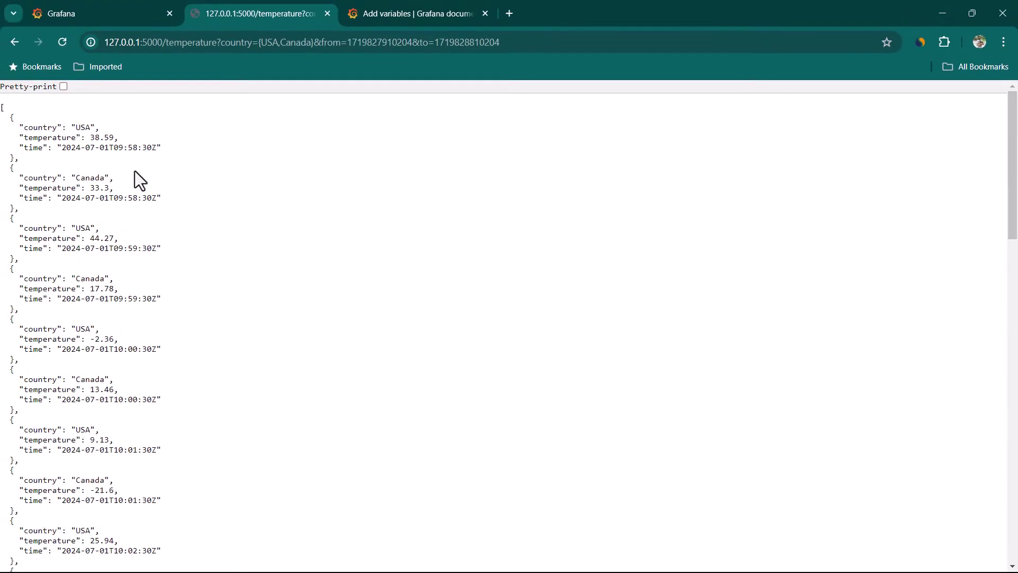
Open 127.0.0.1:5000/temperature unfiltered in a new tab, then return to the Grafana home page
double_click(84, 178)
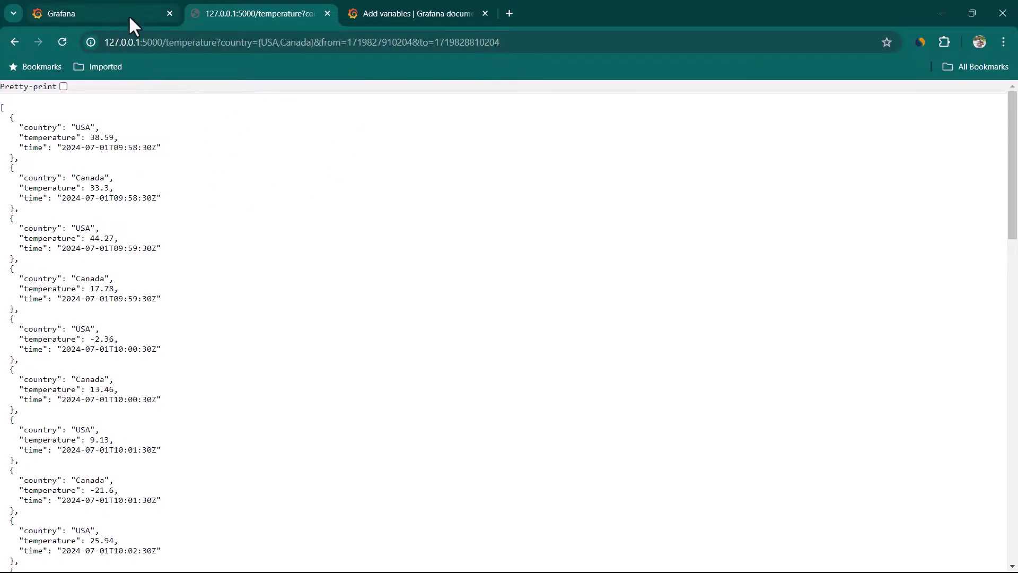
drag(214, 42, 99, 43)
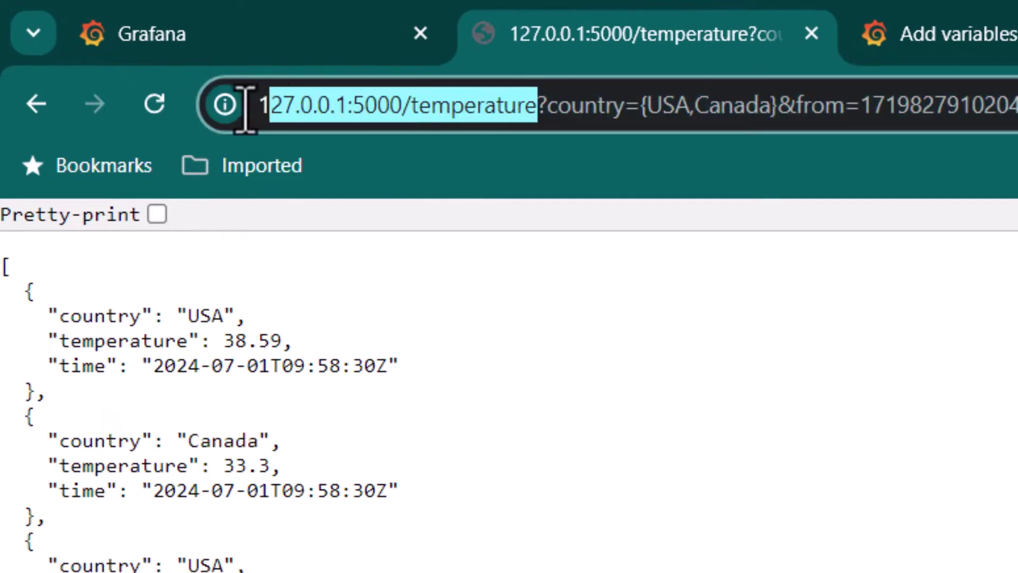
drag(245, 109, 218, 97)
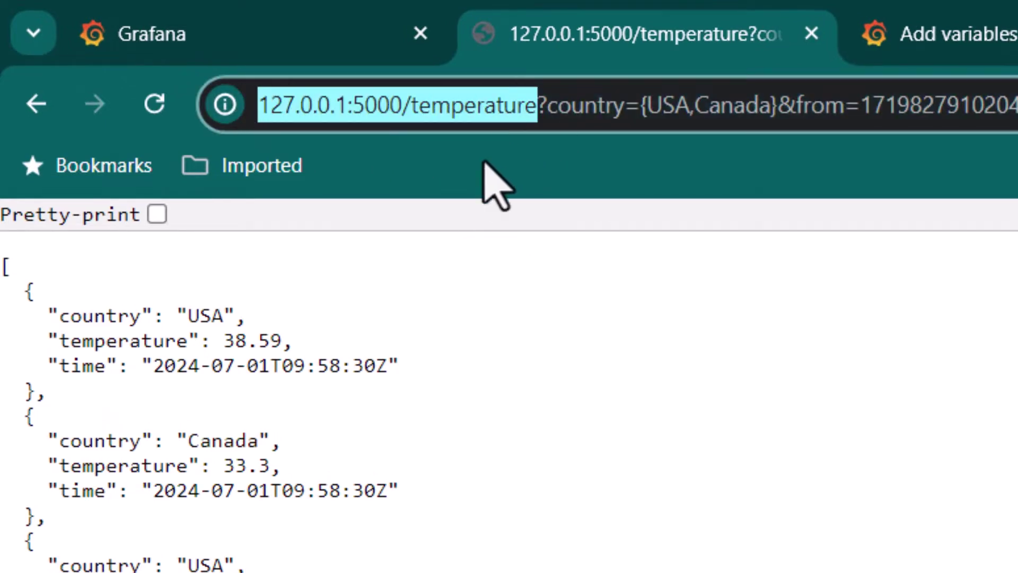
key(ctrl+c)
key(ctrl+t)
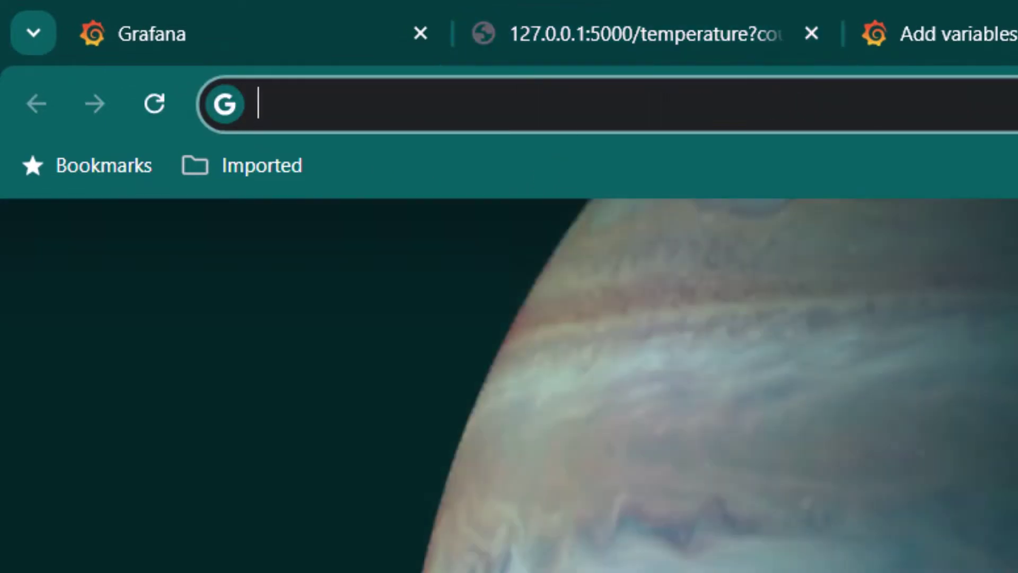
key(ctrl+v)
key(Return)
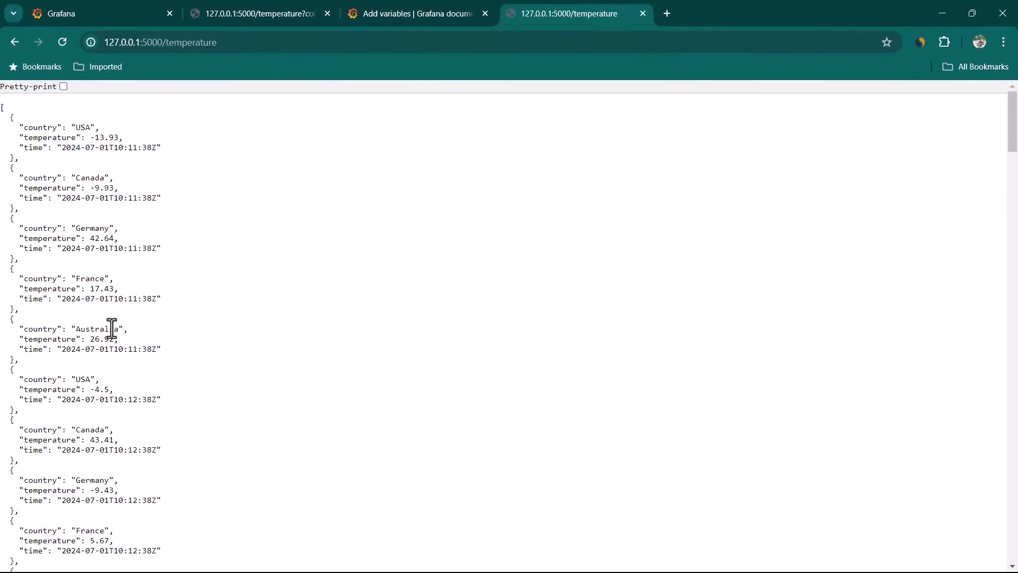
key(ctrl+1)
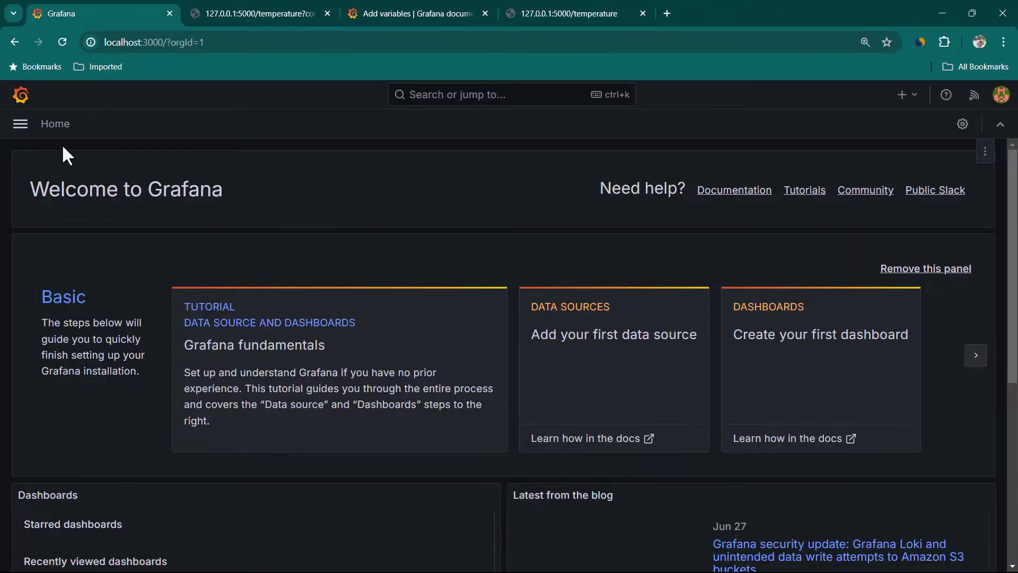
Search Add new connection for 'ini' and open the Infinity data source plugin
click(20, 124)
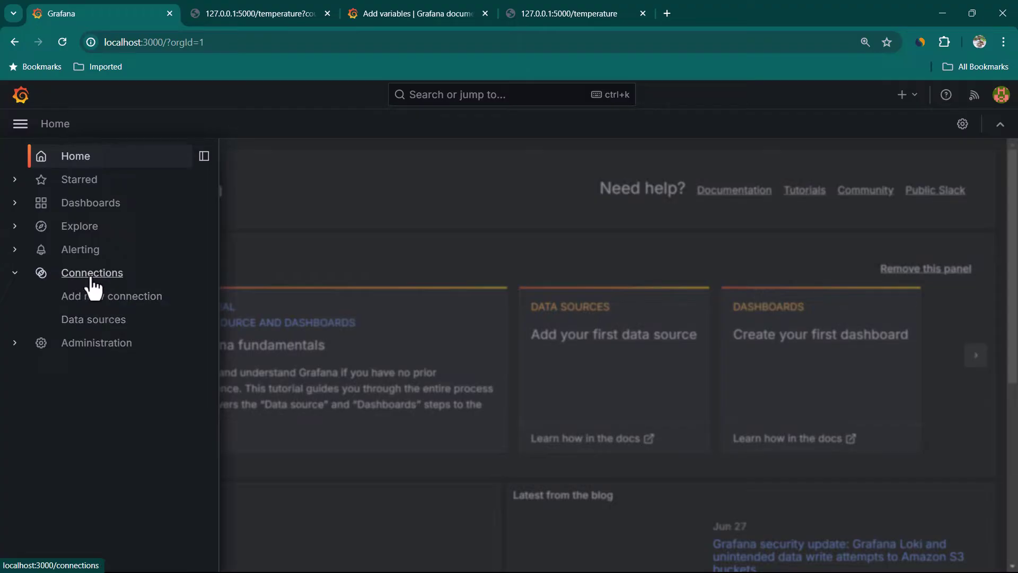
click(109, 302)
click(249, 248)
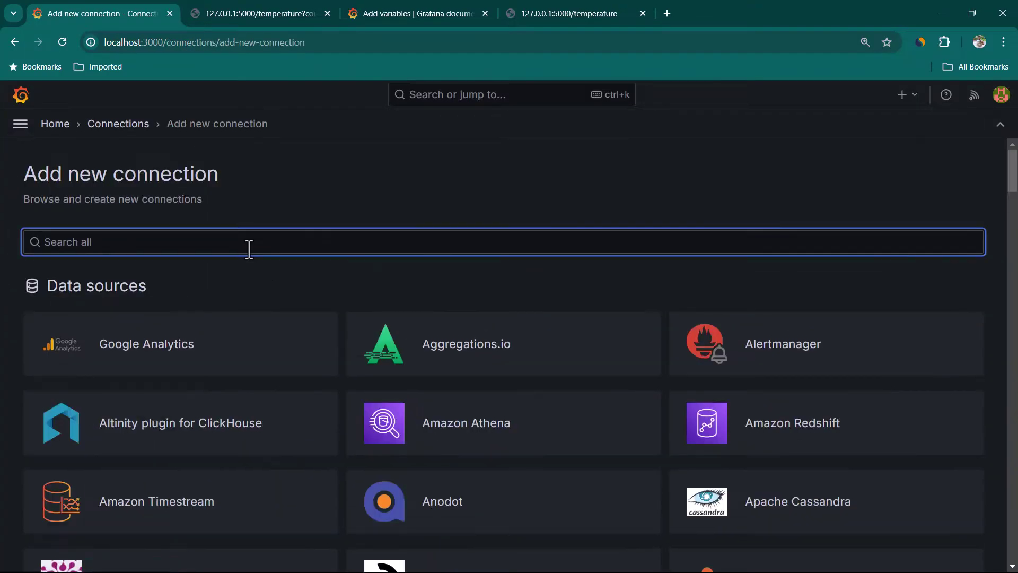
text(ini)
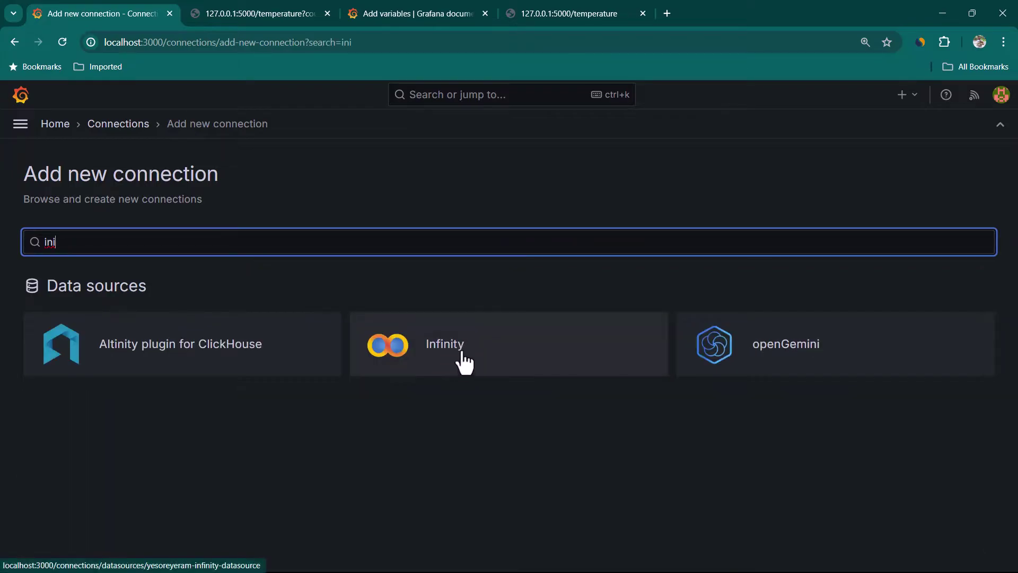
click(458, 363)
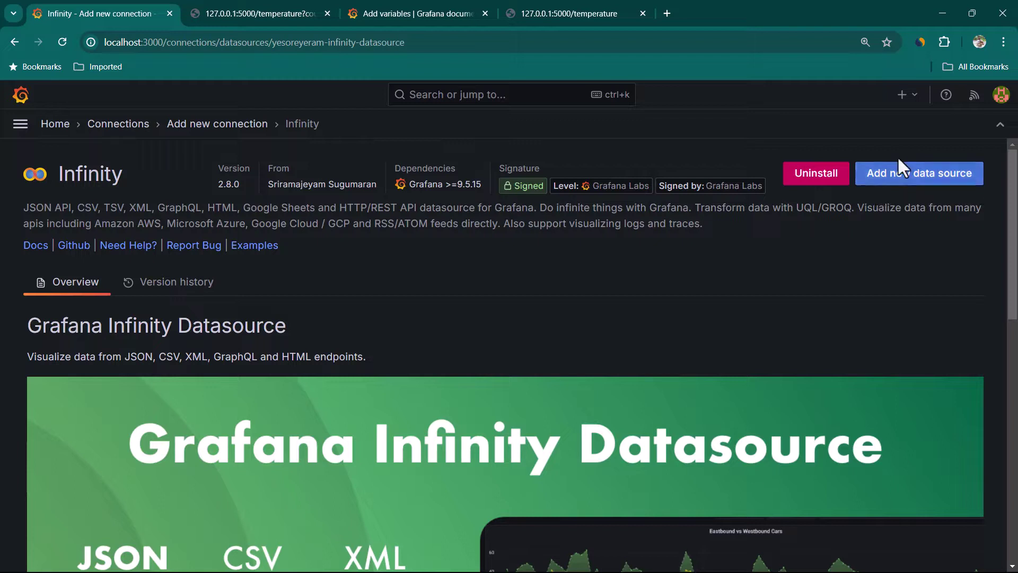
Create an Infinity data source named json-api-ds and save and test it
click(941, 186)
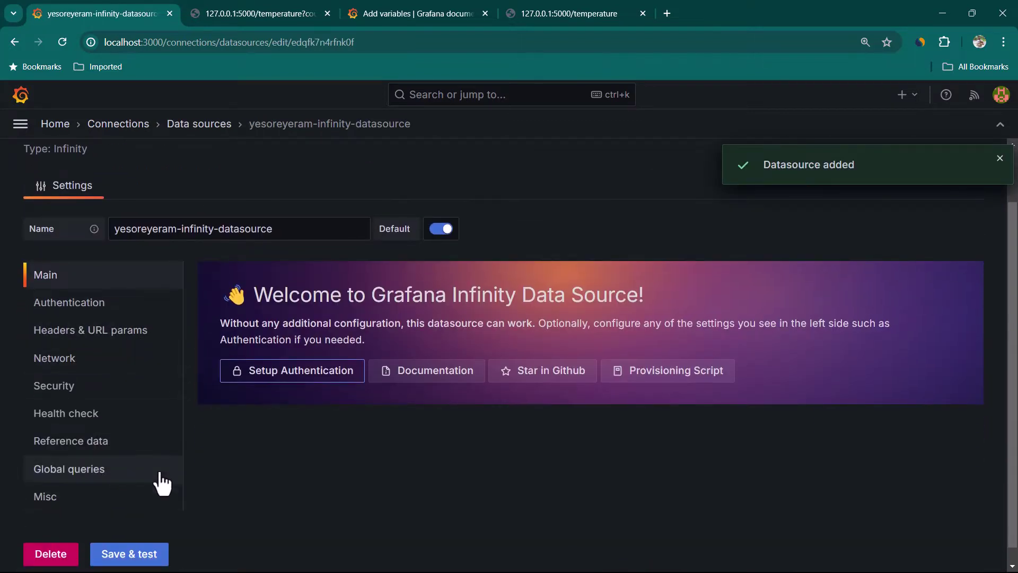
scroll(193, 434, down, 1)
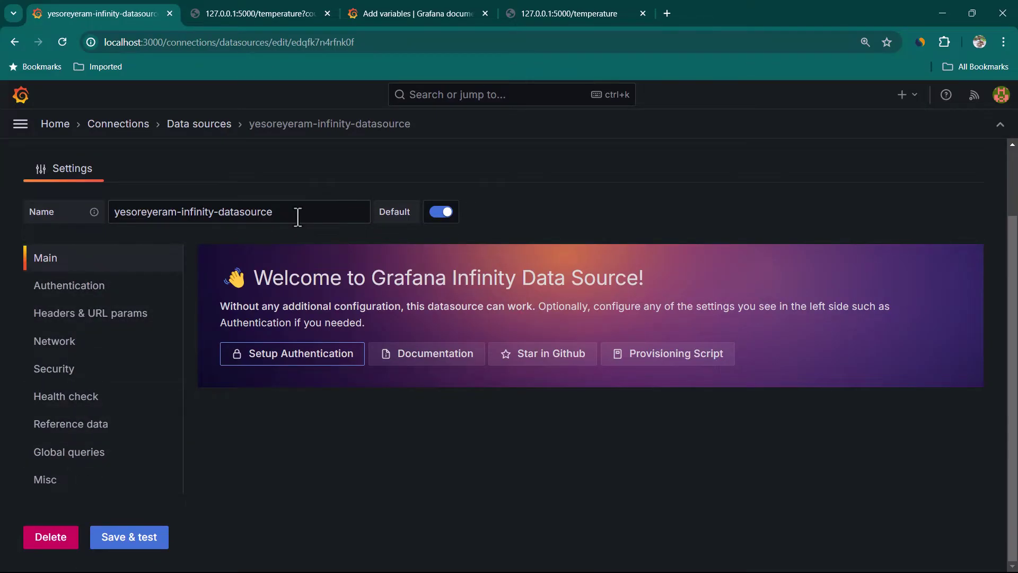
drag(295, 211, 104, 218)
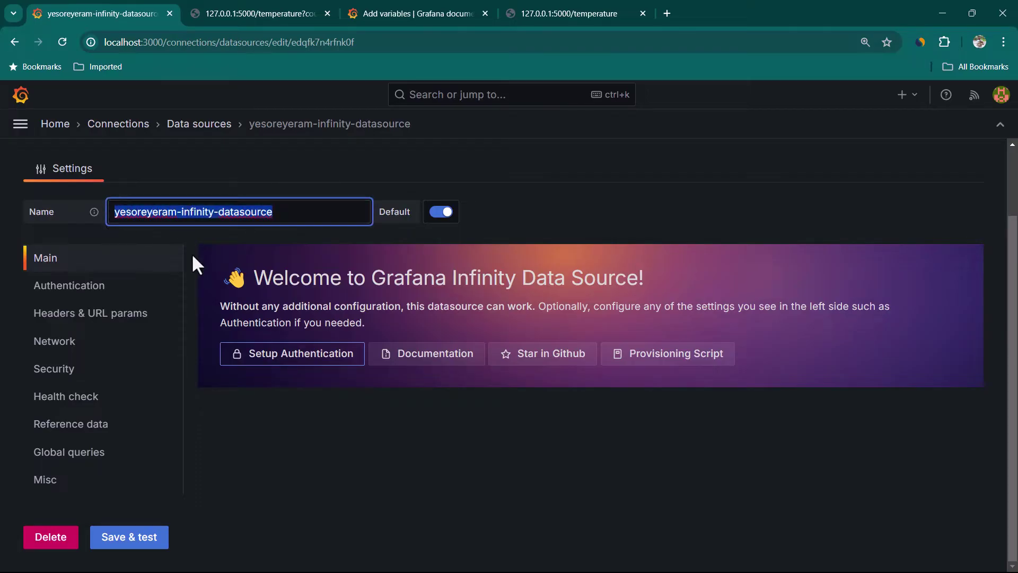
key(ctrl+v)
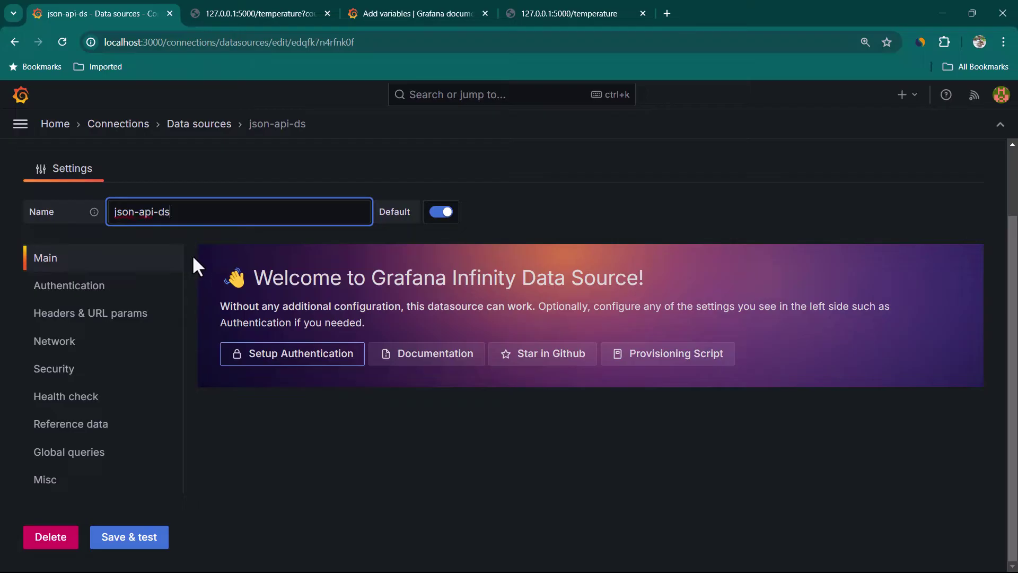
click(141, 543)
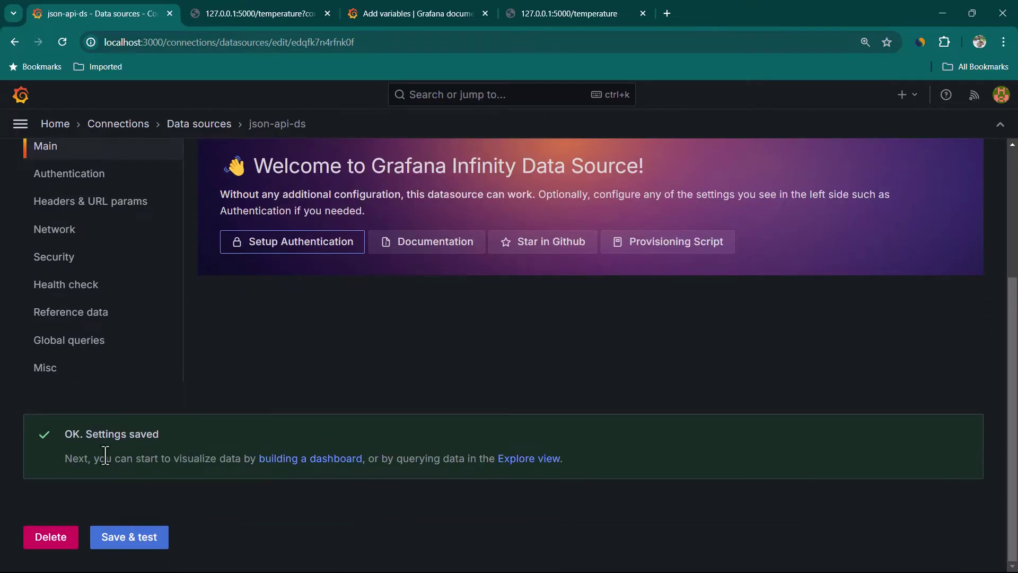
Add a dashboard visualization querying json-api-ds with the type left as JSON
click(311, 460)
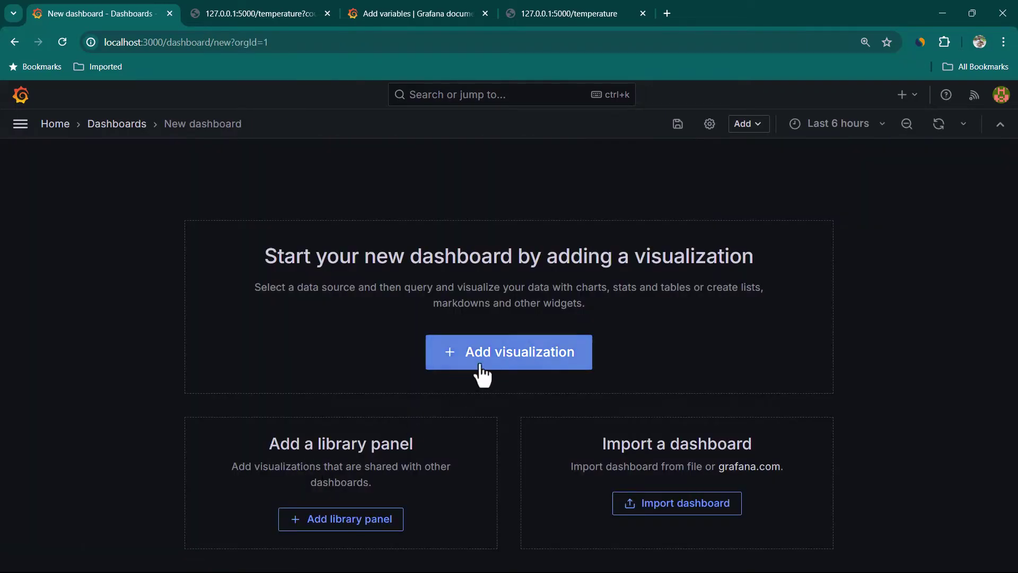
click(523, 363)
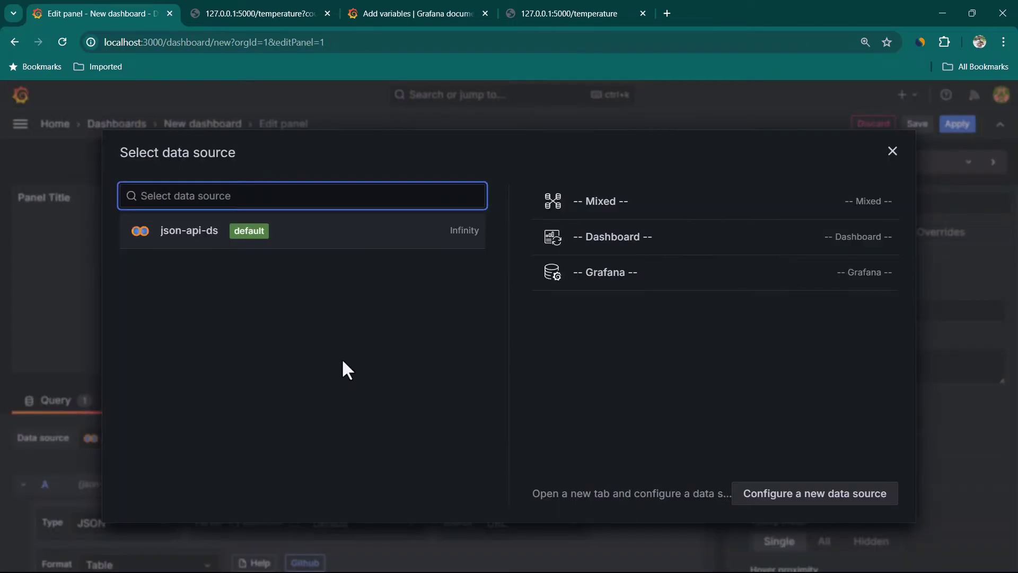
click(186, 243)
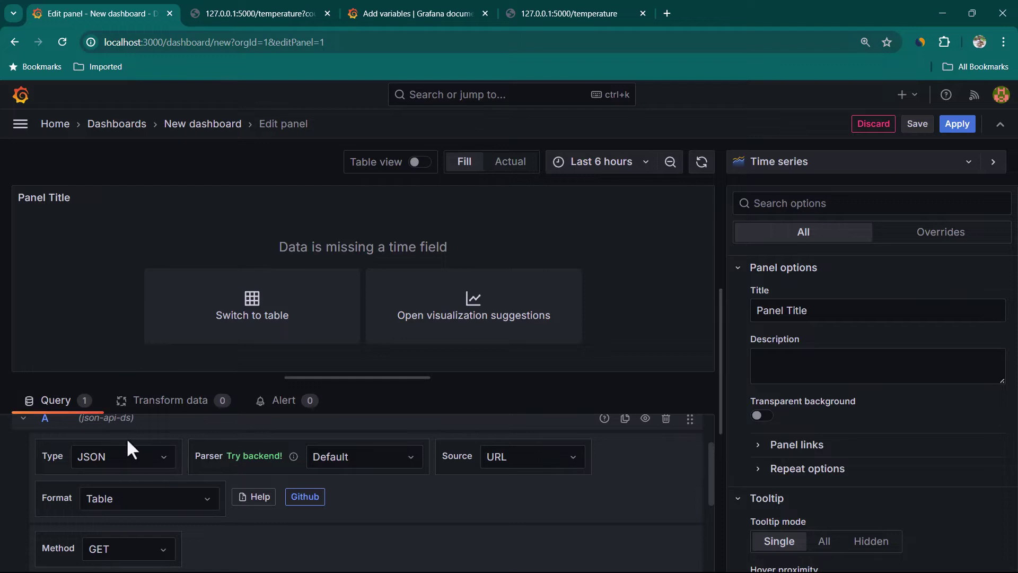
drag(356, 377, 356, 306)
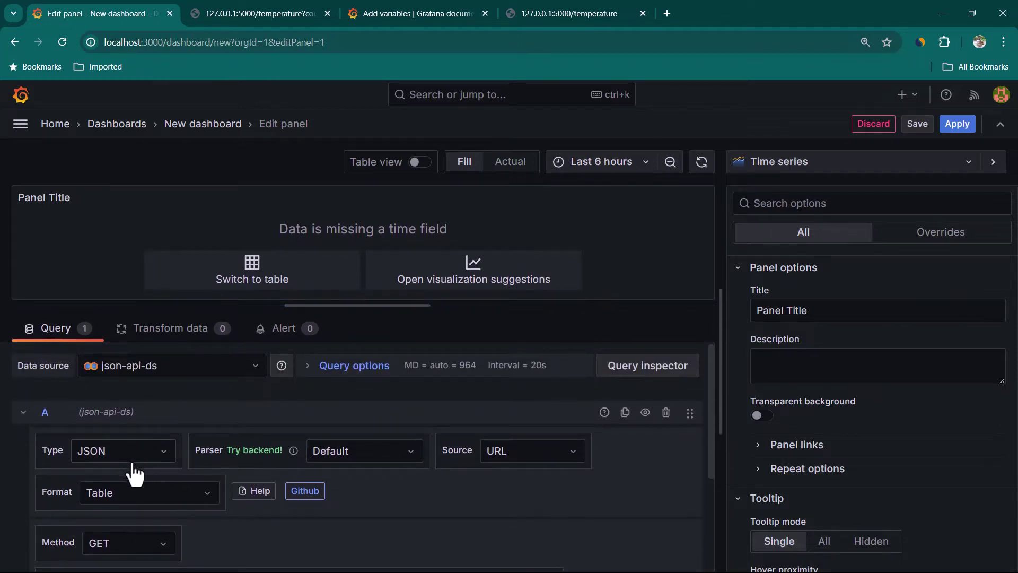
click(130, 453)
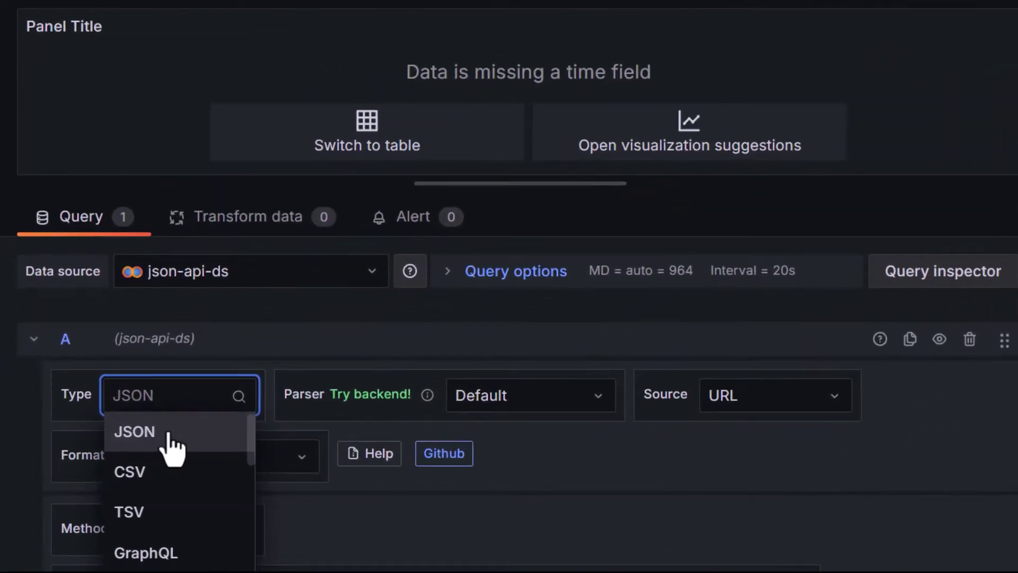
click(168, 436)
scroll(225, 424, down, 2)
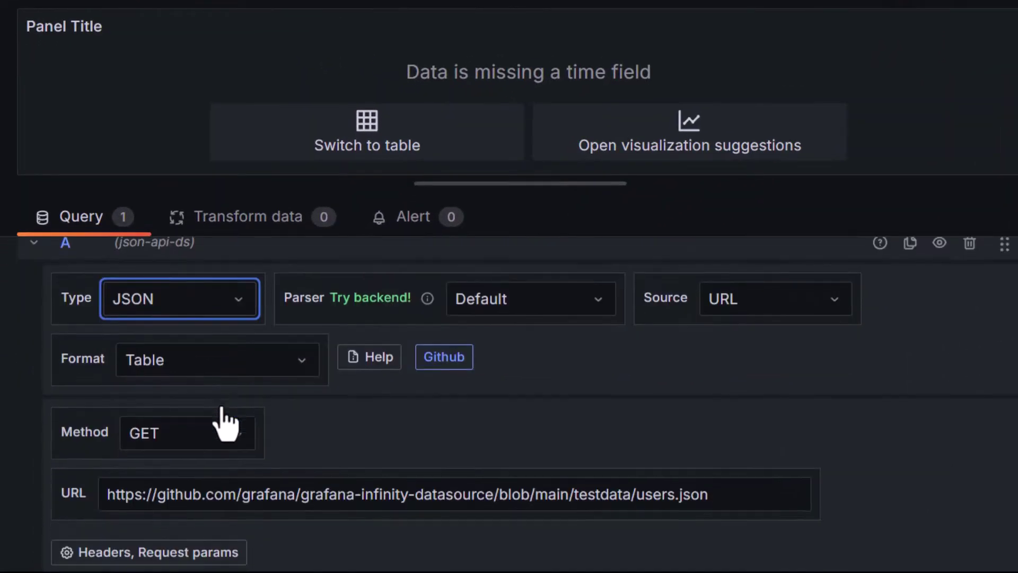
click(225, 306)
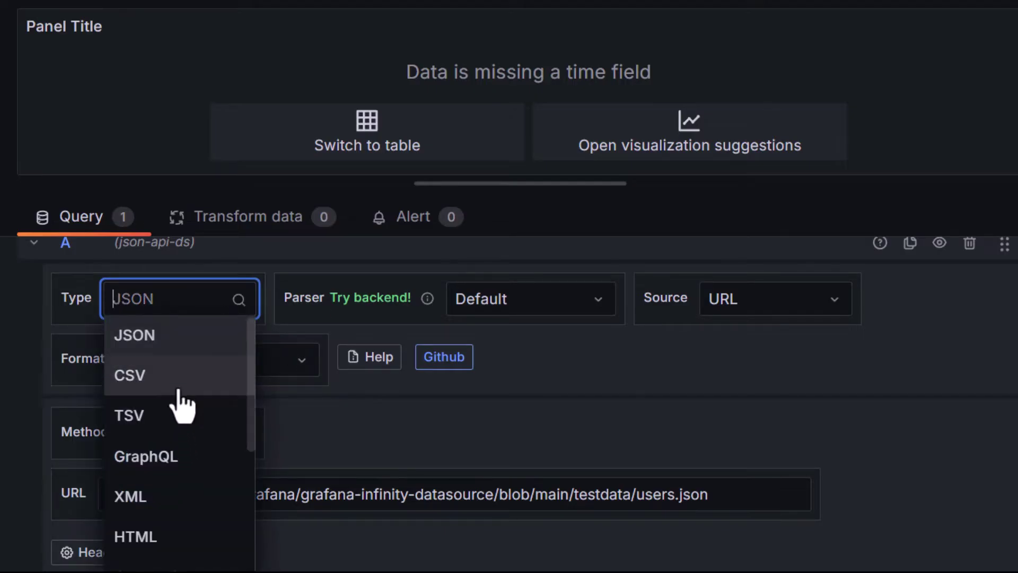
scroll(178, 456, down, 4)
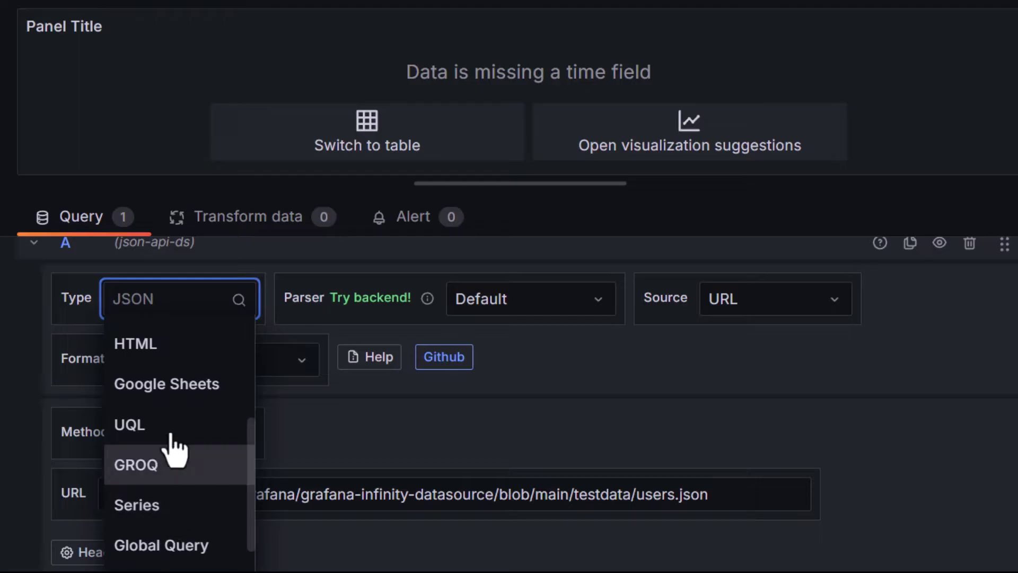
click(18, 397)
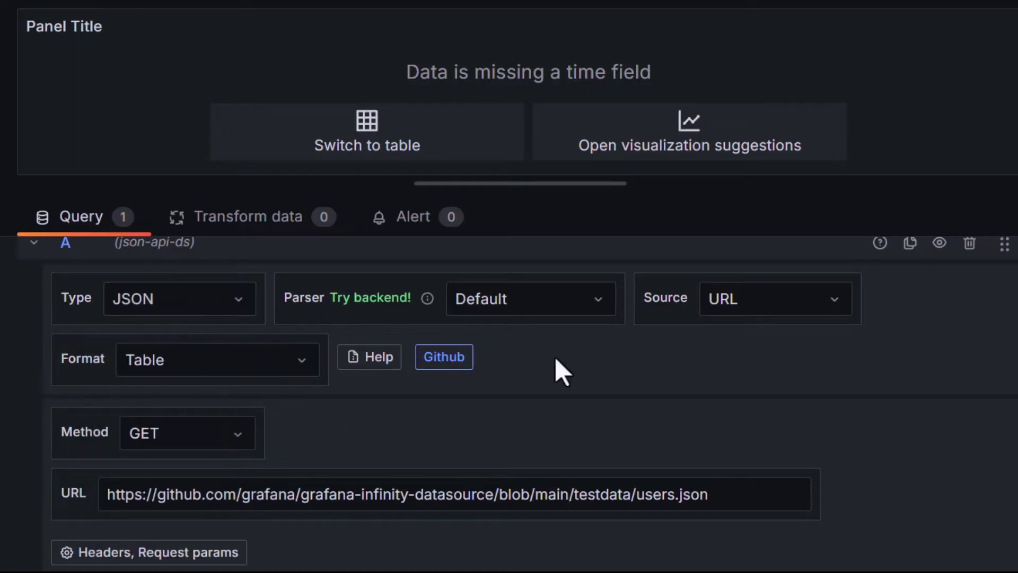
scroll(555, 358, down, 2)
click(292, 398)
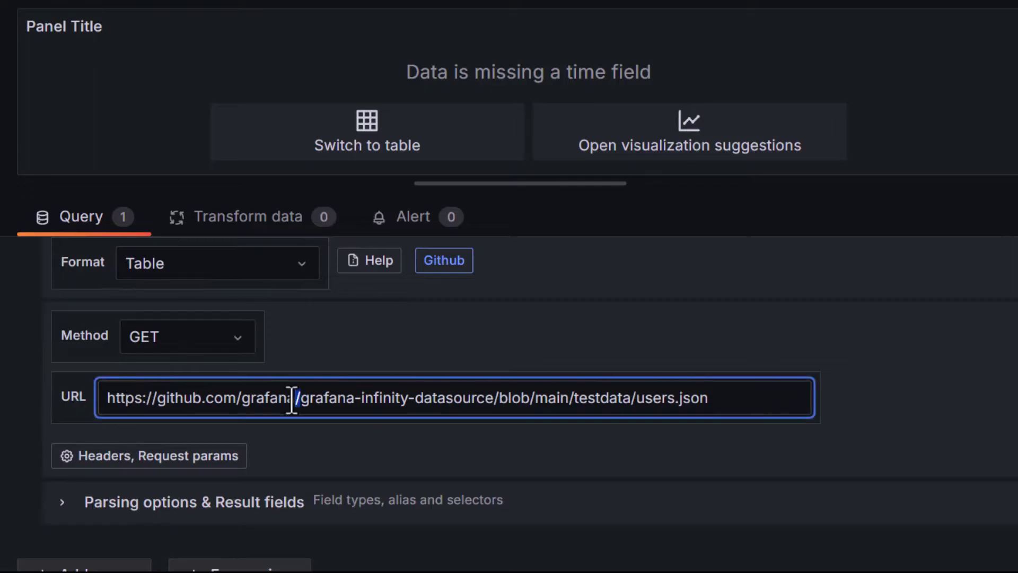
key(ctrl+a)
key(BackSpace)
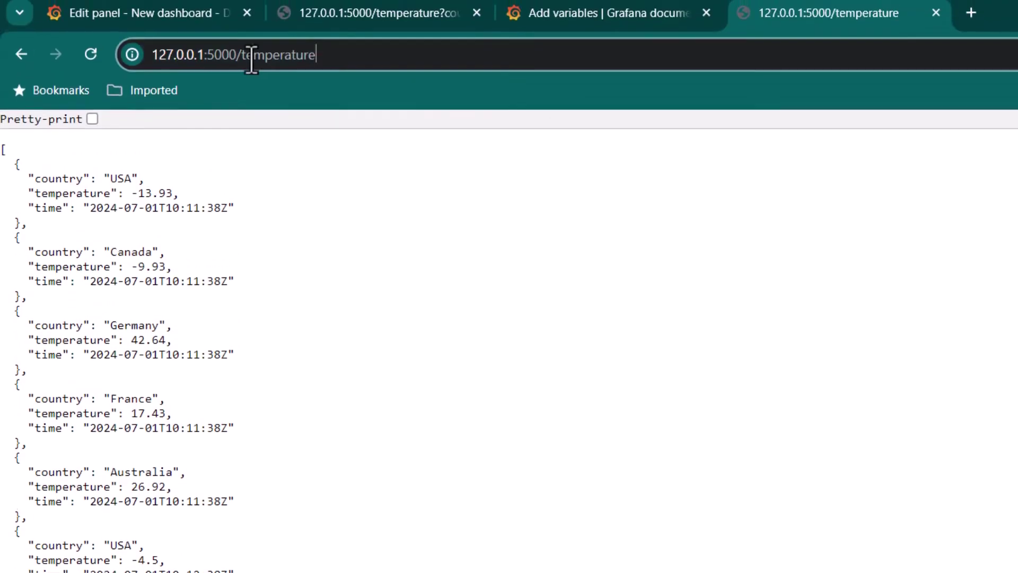
click(250, 52)
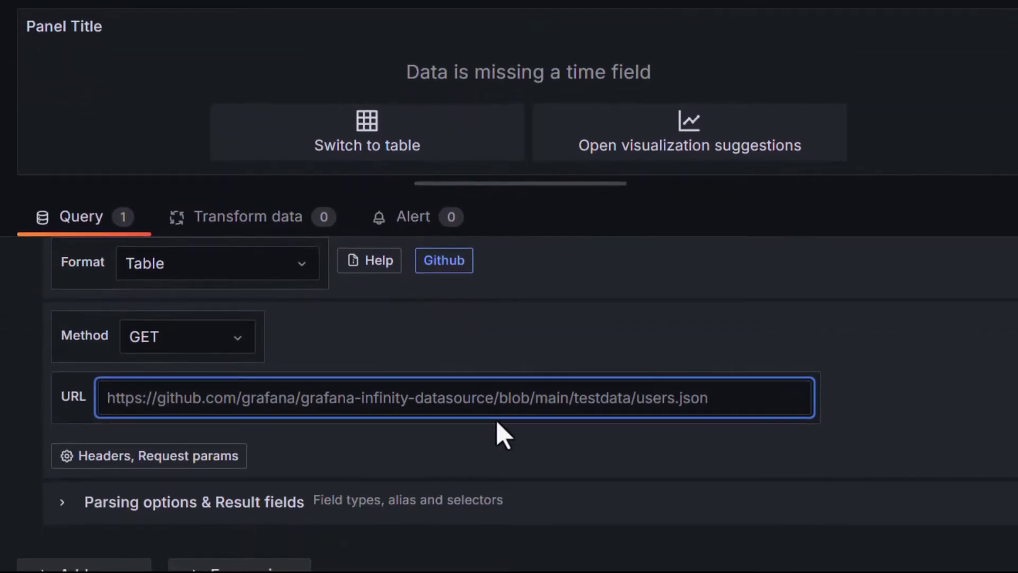
text(http://127.0.0.1:5000/temperature)
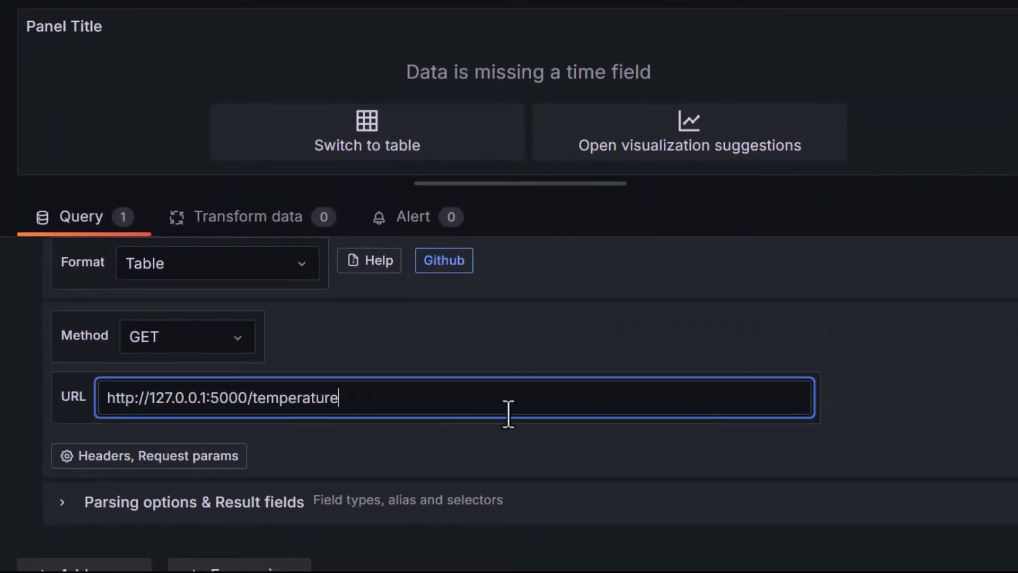
click(923, 393)
Compare the panel's missing time field warning with the time field in the raw JSON
drag(530, 183, 530, 267)
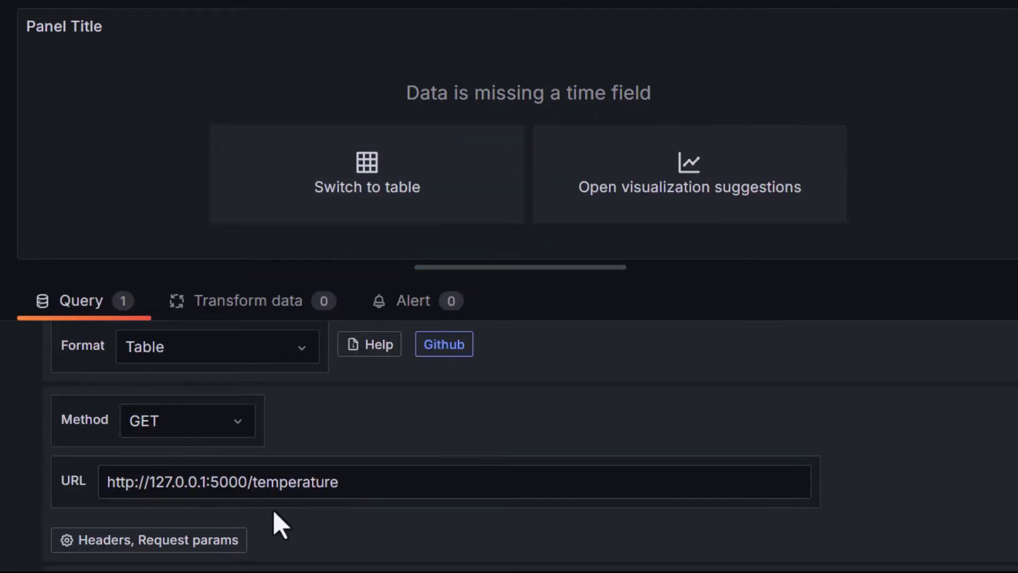
drag(427, 94, 660, 96)
click(693, 95)
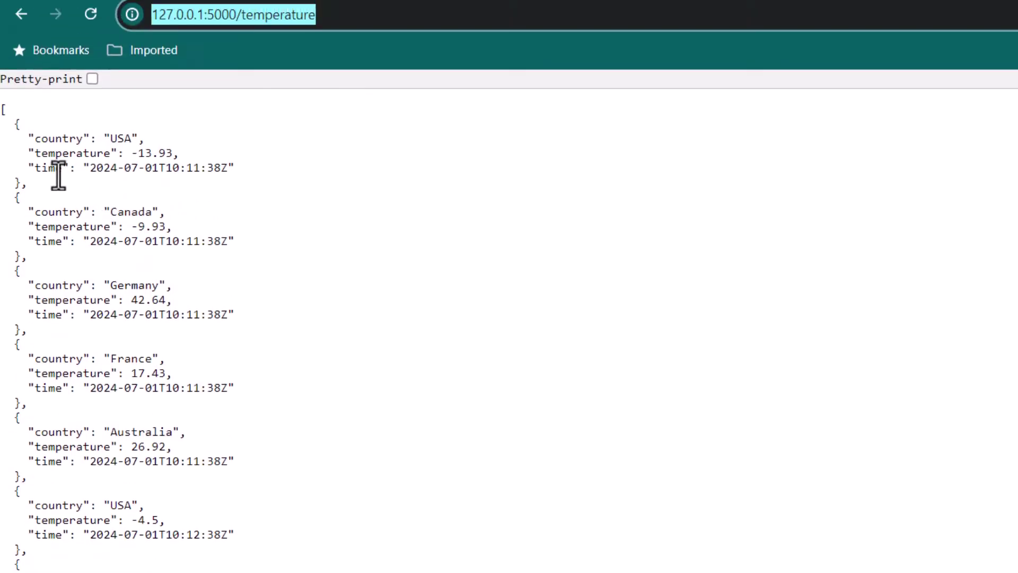
drag(30, 168, 243, 167)
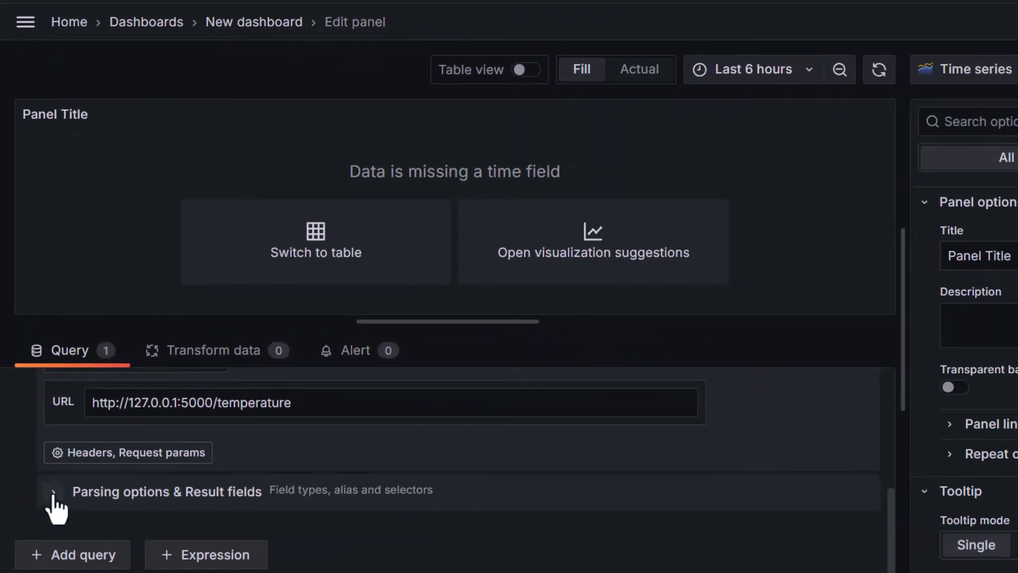
Add a result column with selector time formatted as Time
click(53, 493)
scroll(478, 509, down, 2)
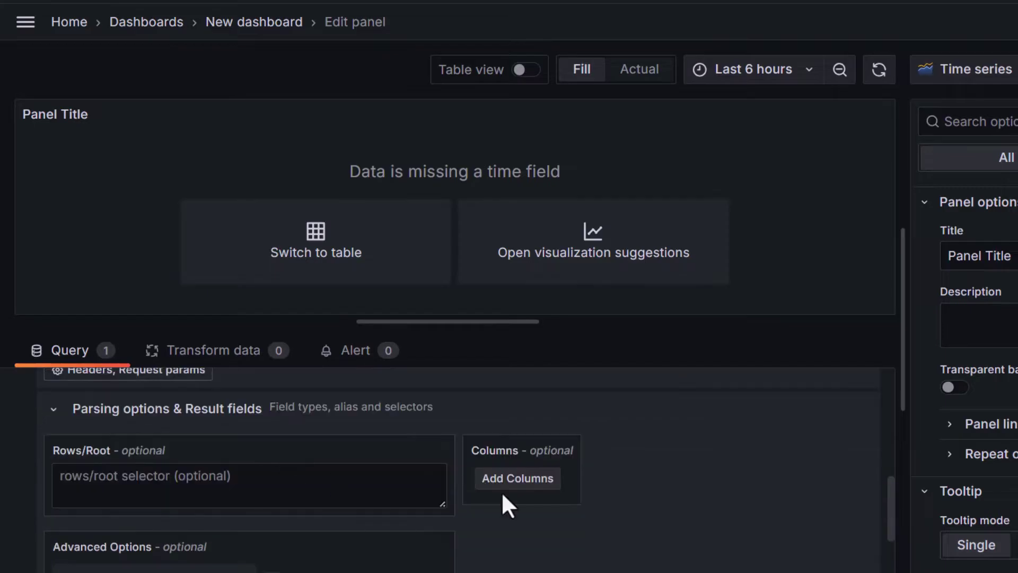
scroll(572, 509, down, 2)
scroll(572, 509, up, 2)
click(522, 480)
scroll(193, 465, down, 2)
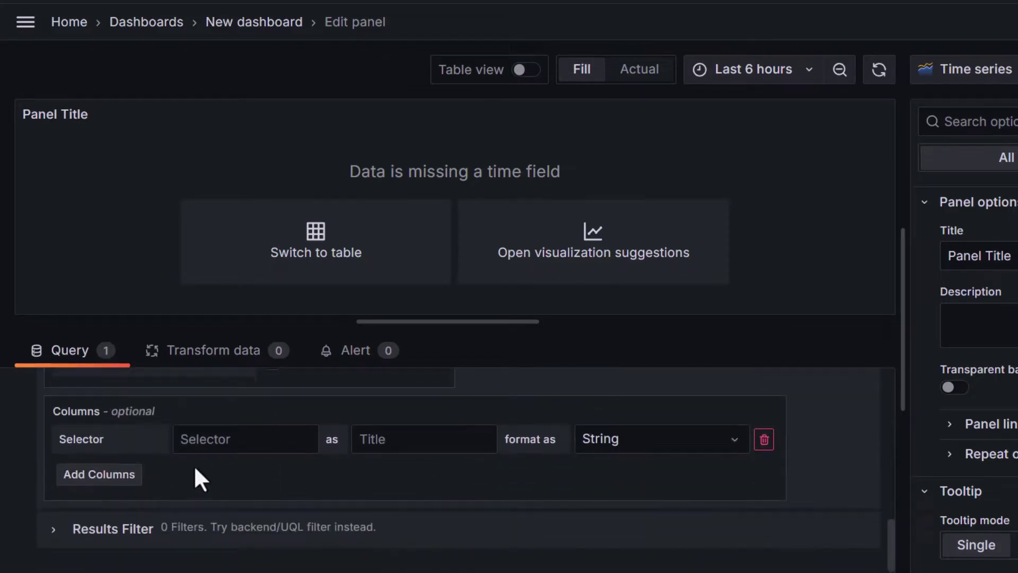
click(239, 450)
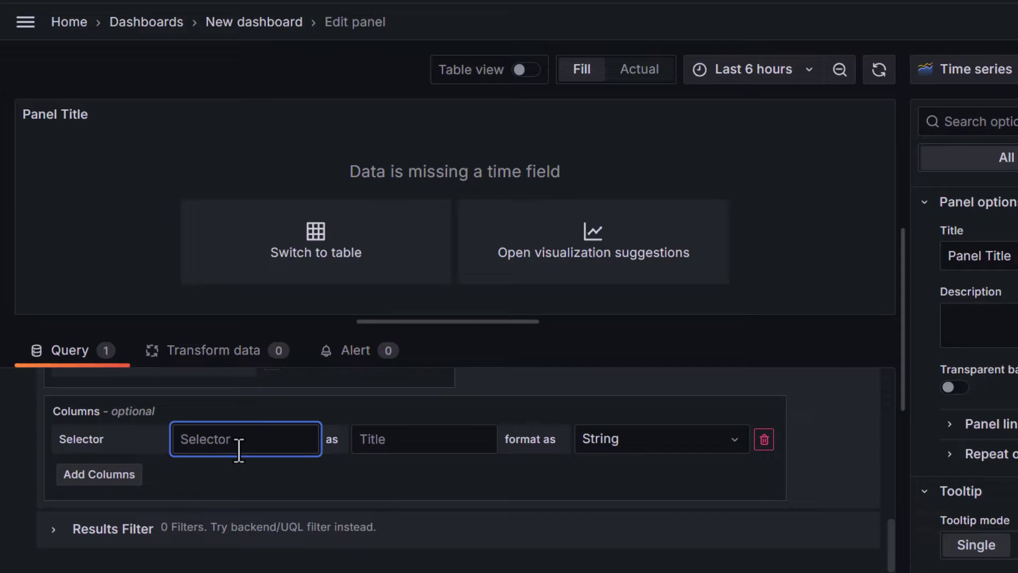
text(time)
click(658, 460)
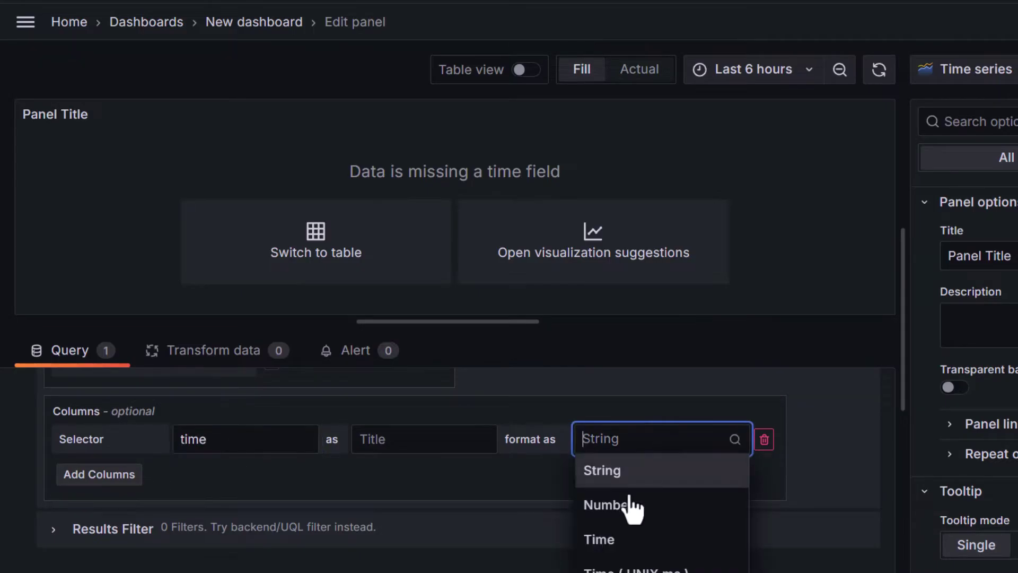
click(634, 540)
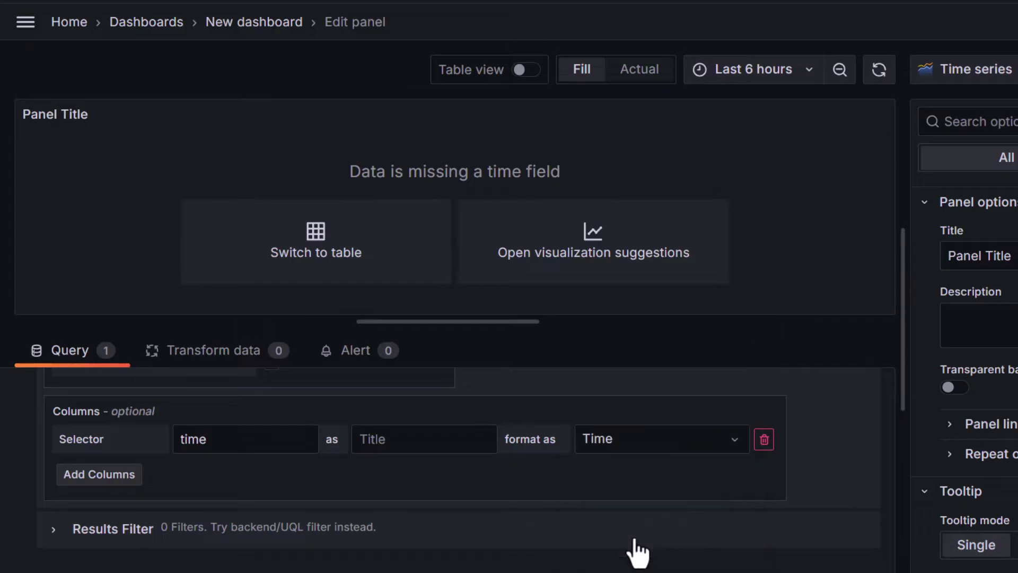
Add a country column and a temperature column formatted as Number
click(122, 478)
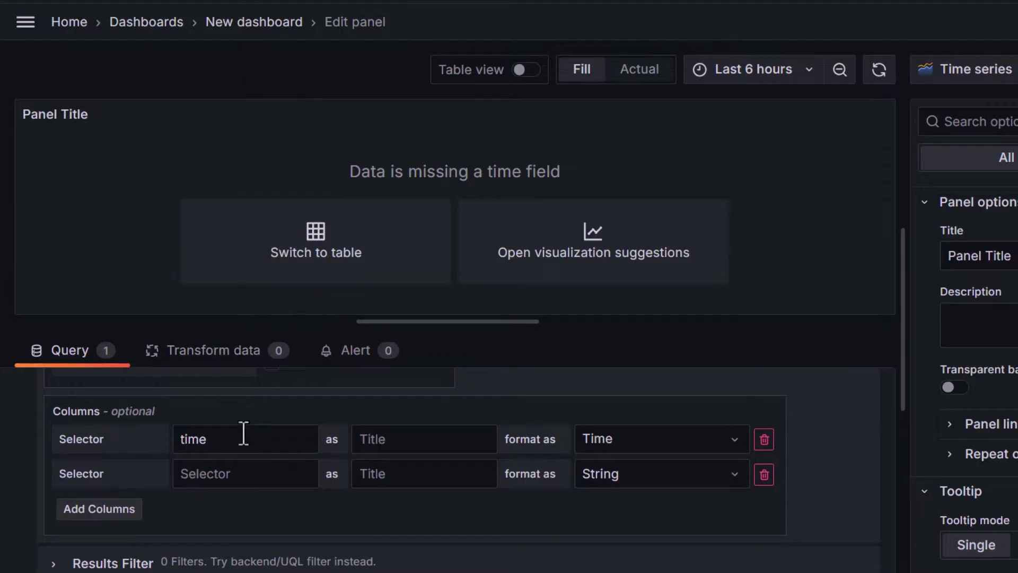
click(239, 473)
text(country)
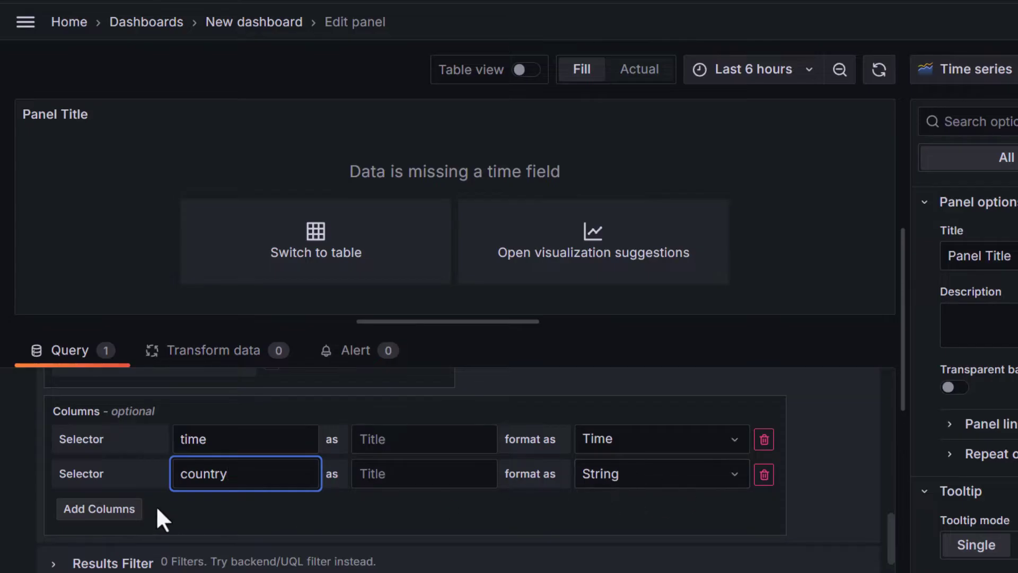
click(122, 510)
click(238, 508)
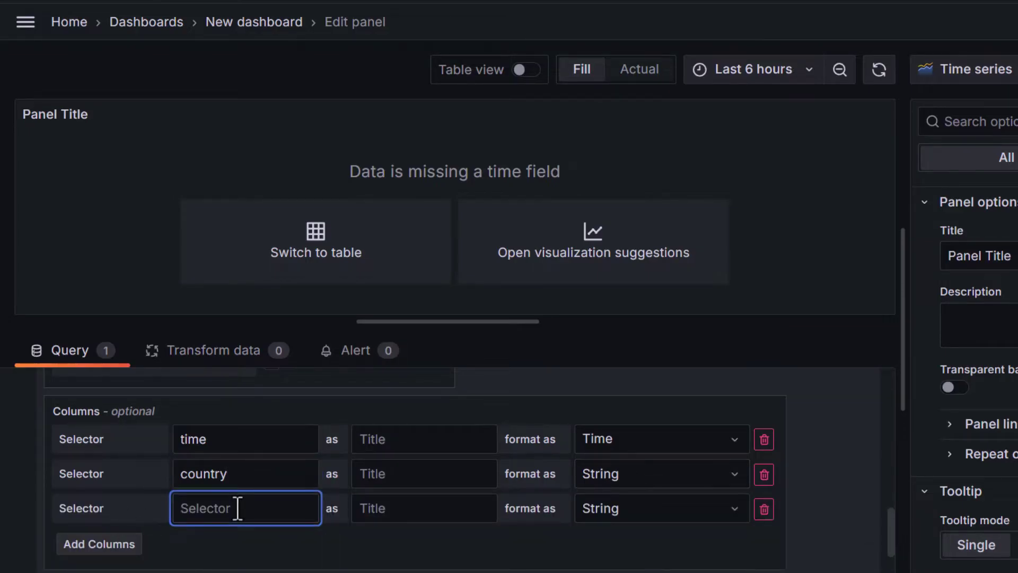
text(temperature)
click(612, 509)
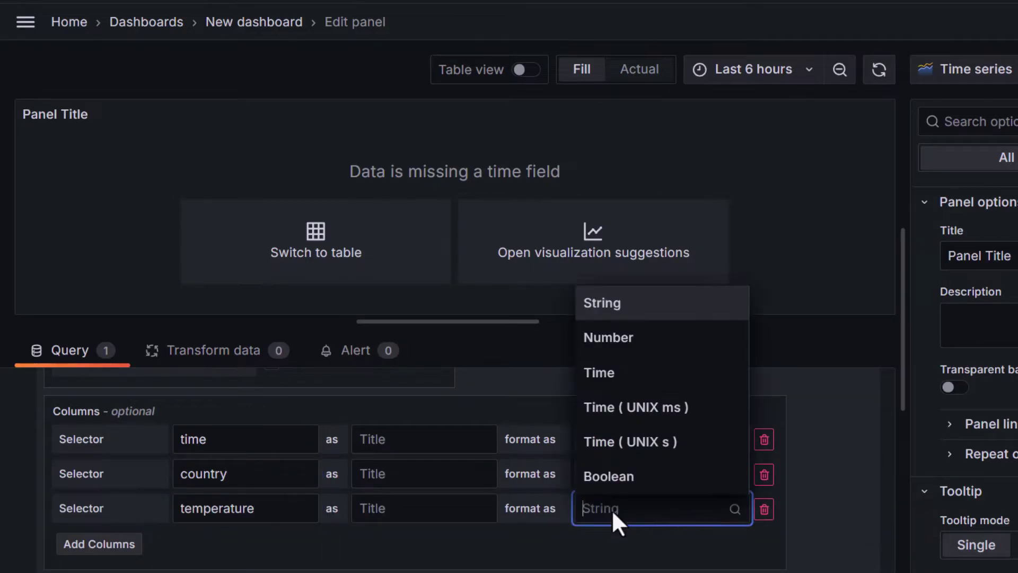
click(618, 342)
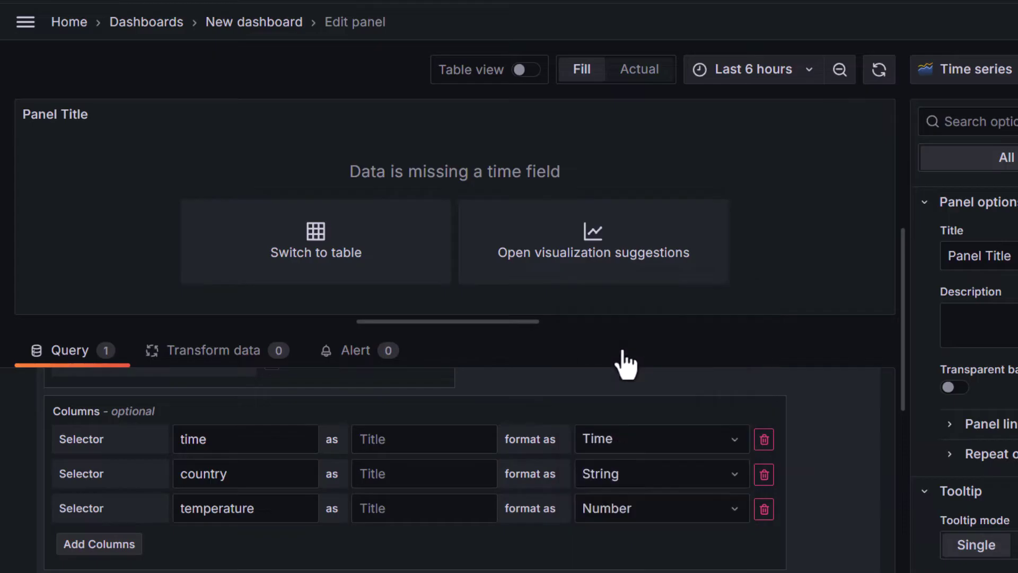
Refresh the panel, set the time range to Last 30 minutes, then view the raw JSON tab
click(878, 86)
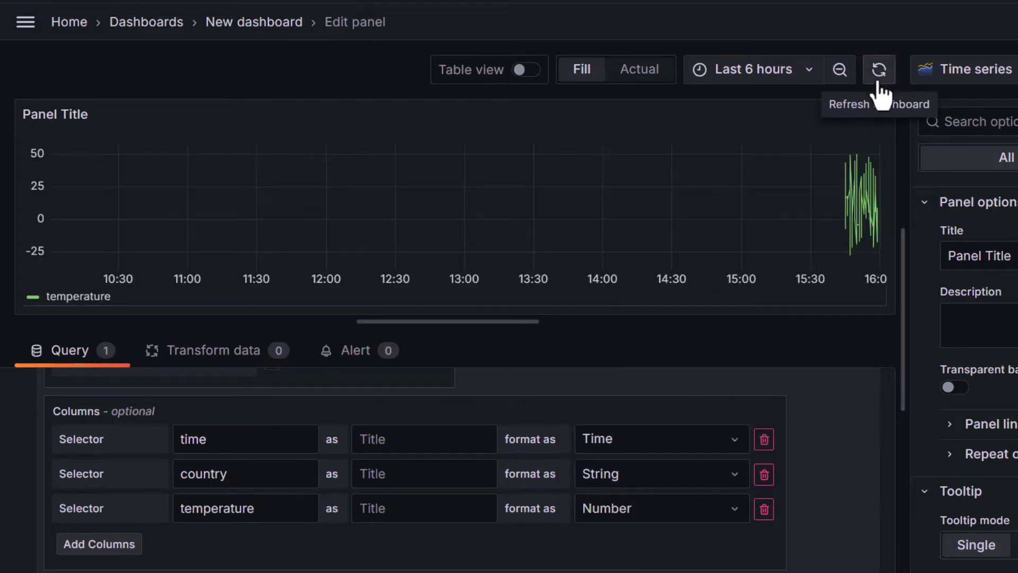
mouse_move(846, 211)
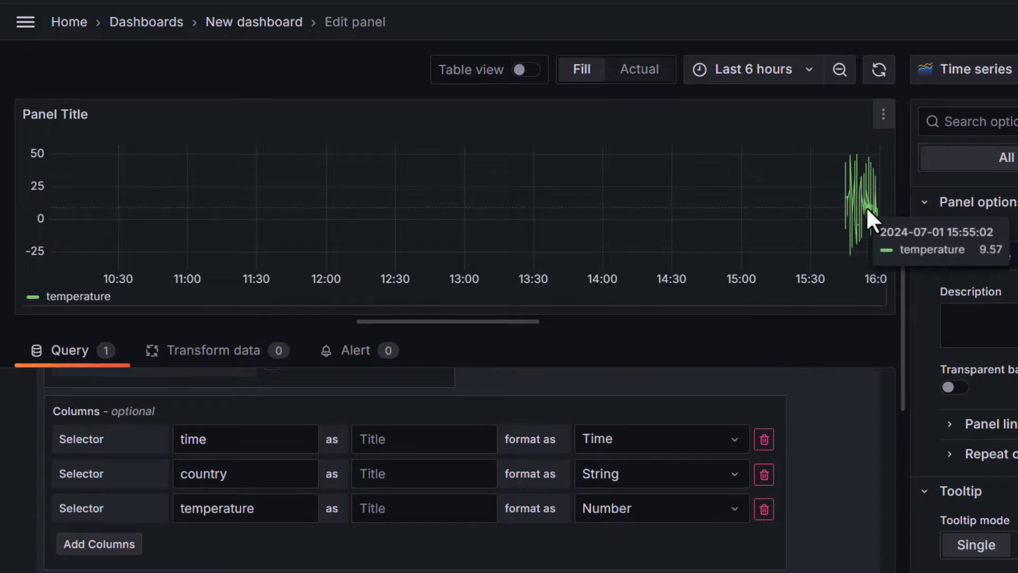
click(755, 70)
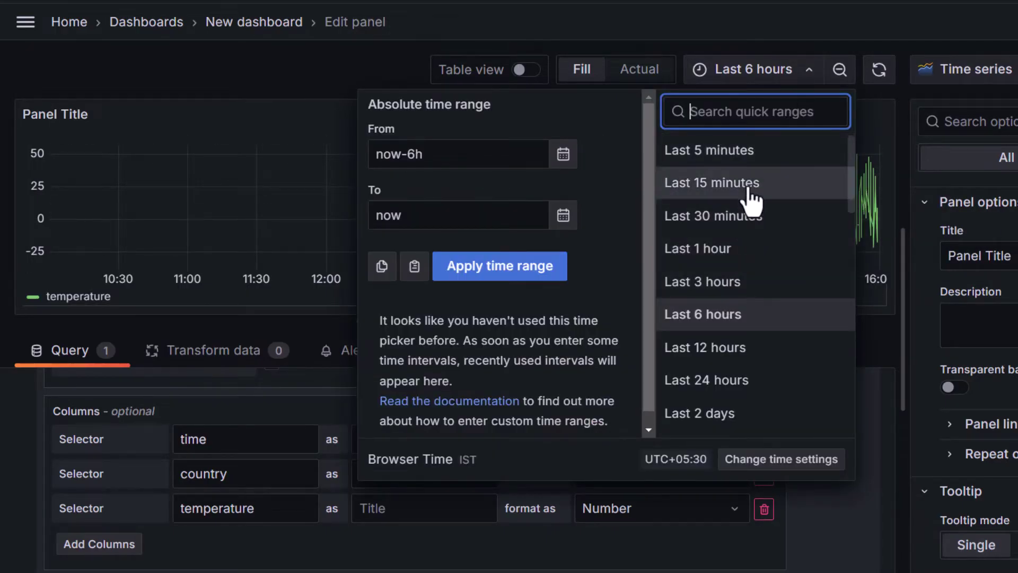
click(745, 215)
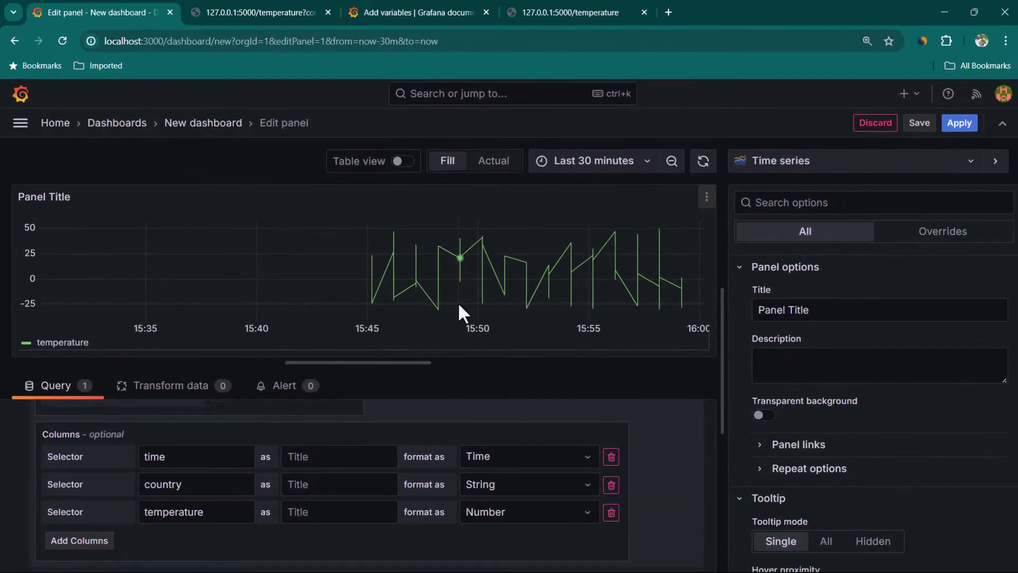
click(570, 13)
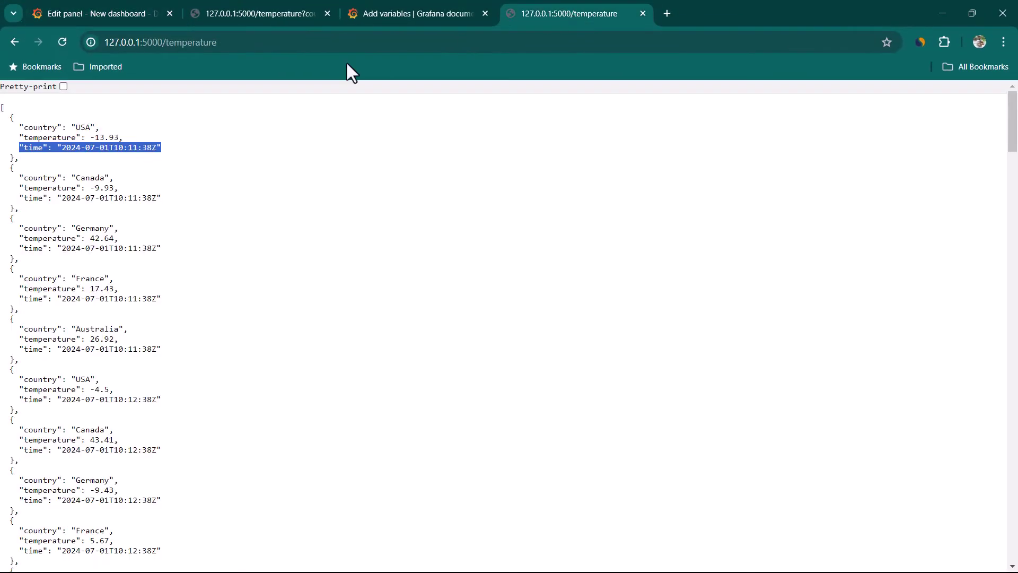
Review the raw temperature JSON records, including the country field, then return to the Grafana panel editor
click(241, 47)
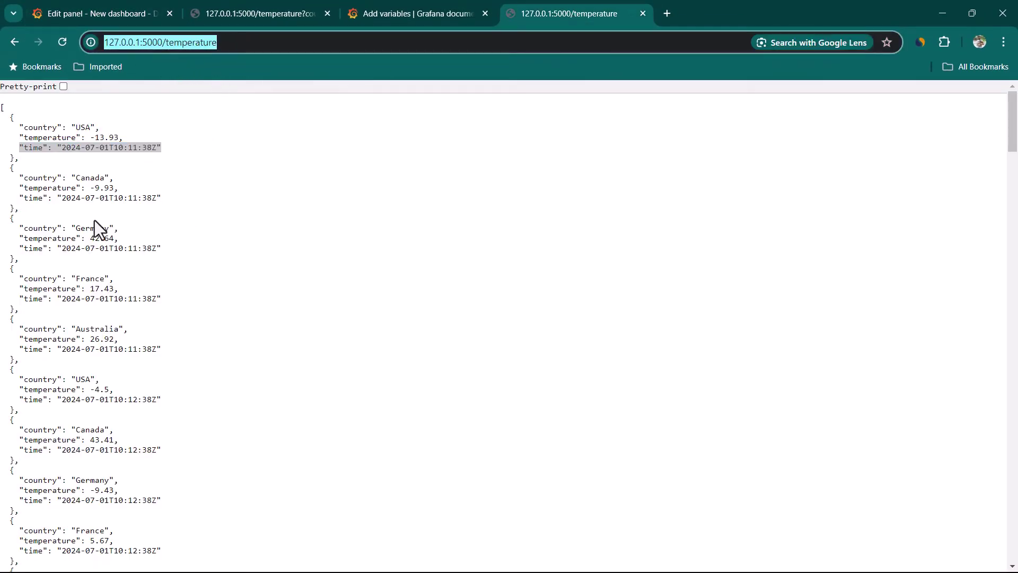
click(103, 194)
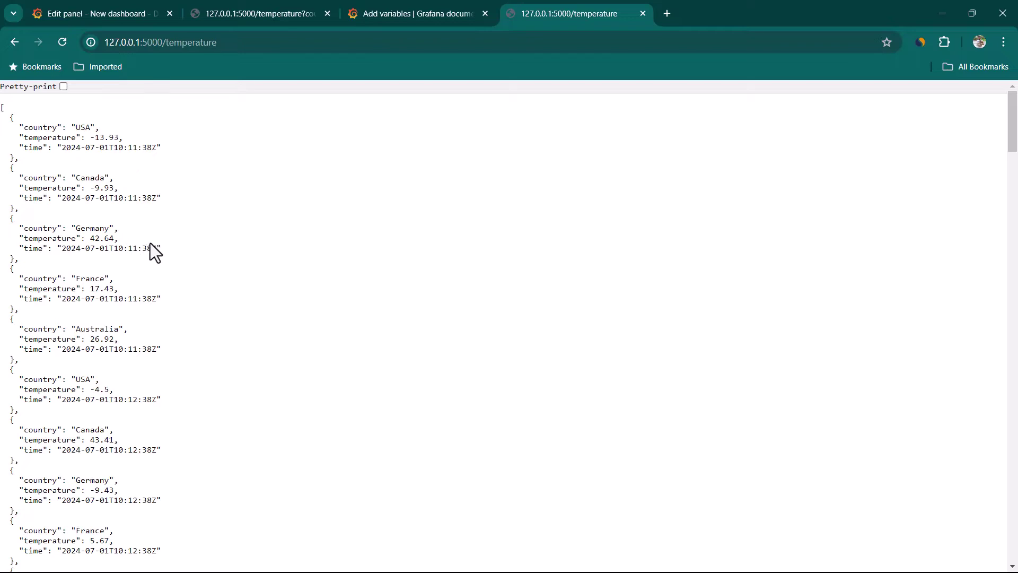
key(ctrl+1)
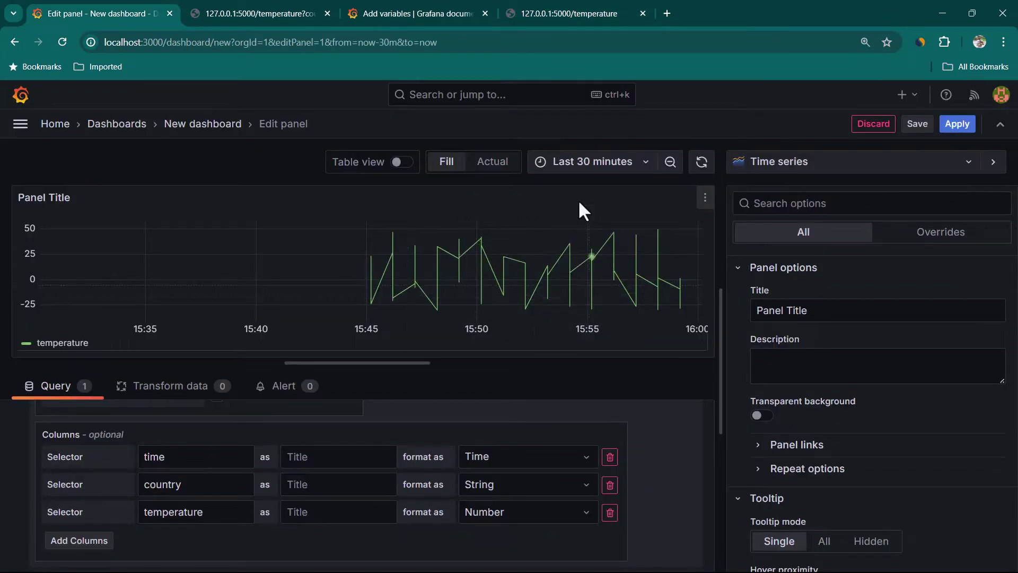
click(568, 17)
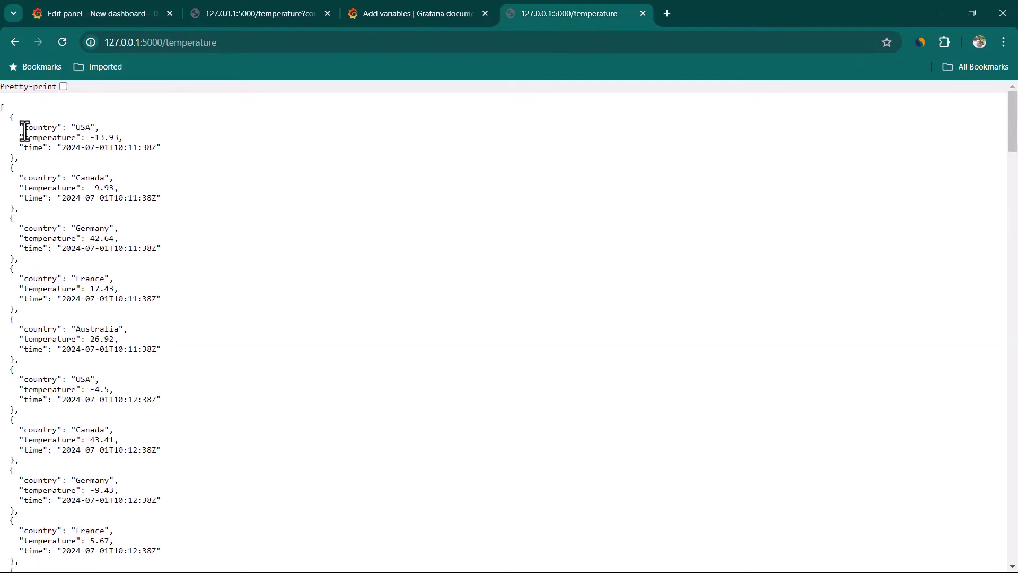
drag(23, 127, 129, 132)
key(ctrl+1)
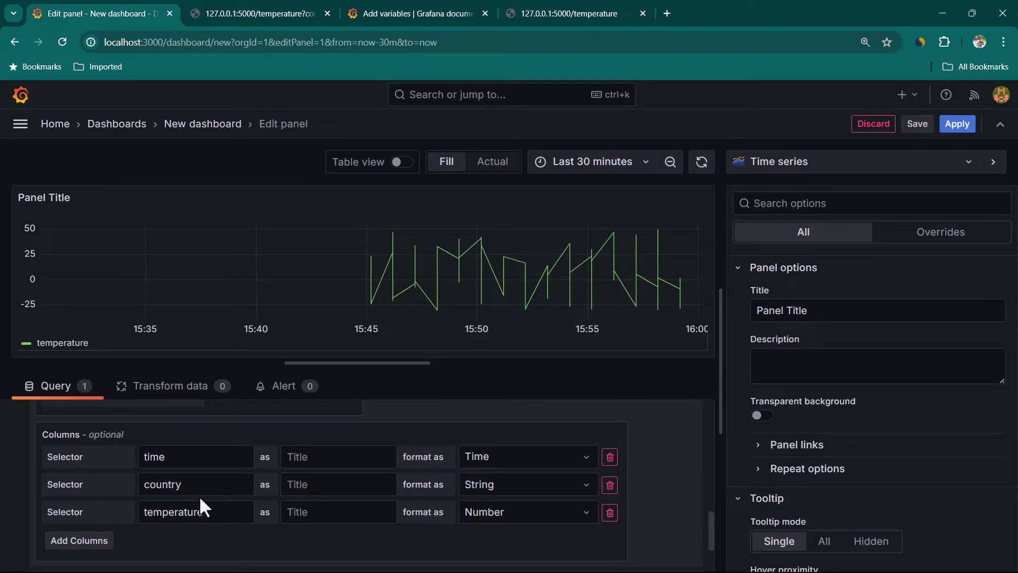
scroll(197, 484, up, 2)
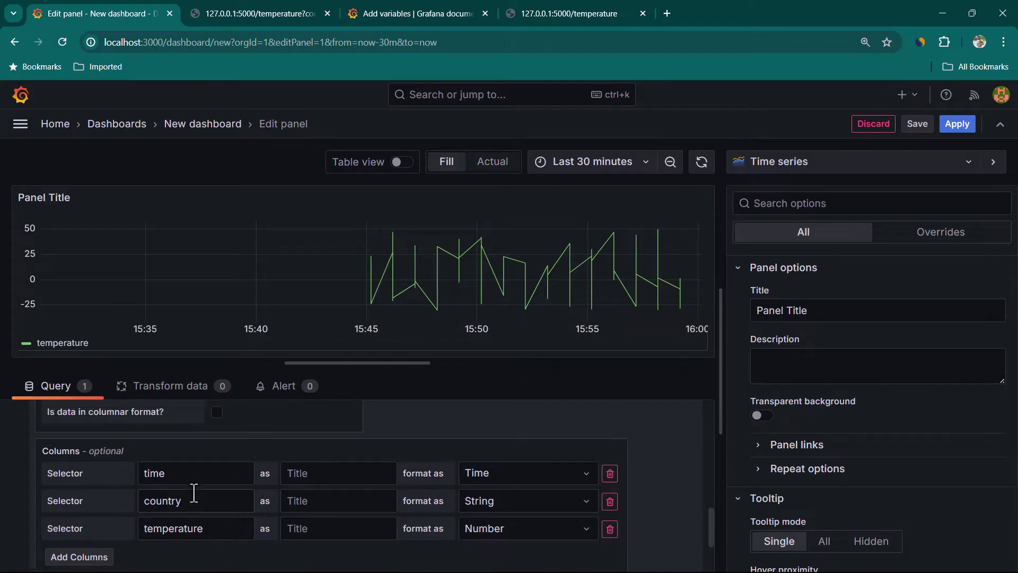
Add a Partition by values transformation on country to split series into USA, Canada, Germany, France and Australia
click(191, 394)
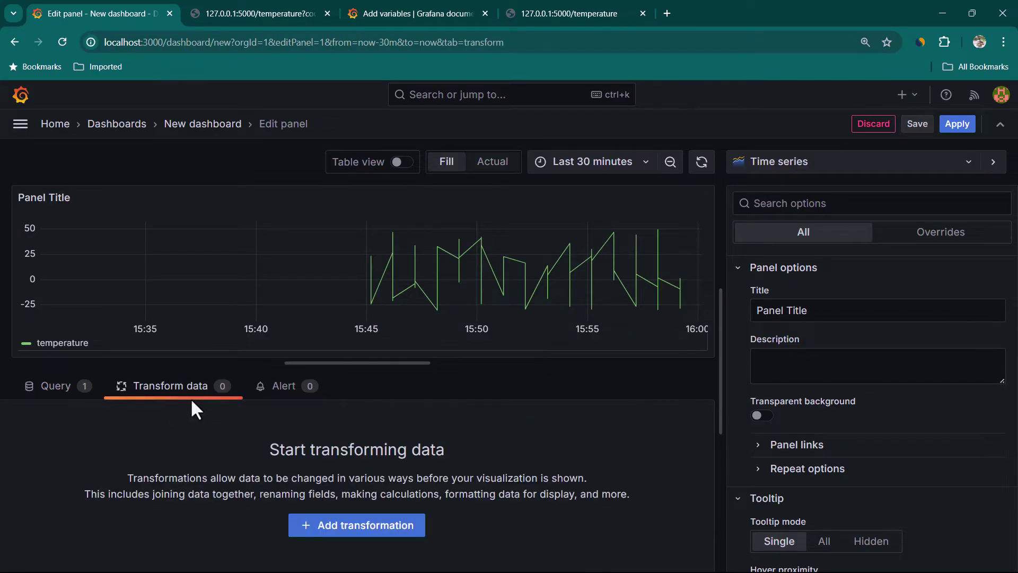
click(359, 530)
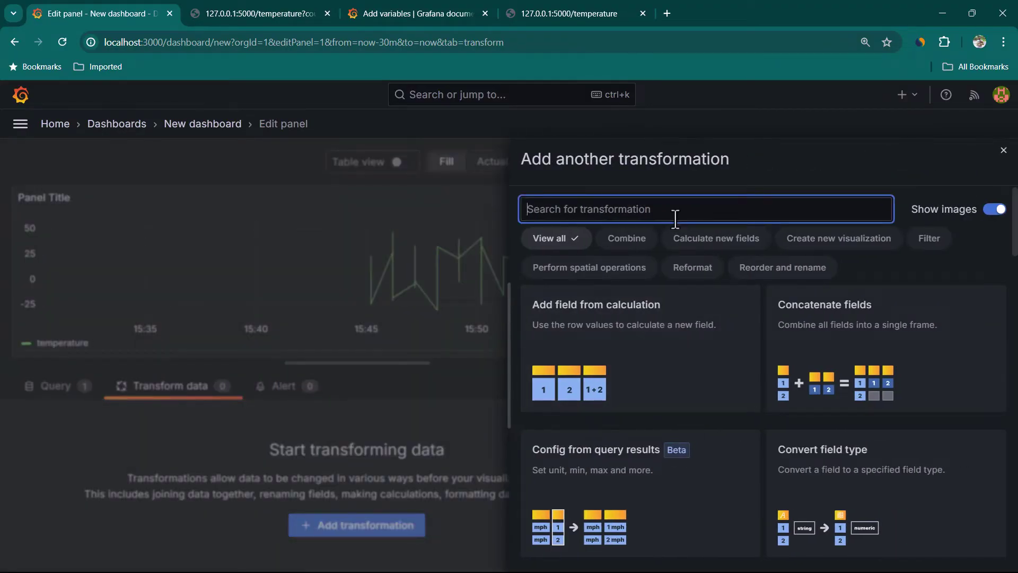
text(parti)
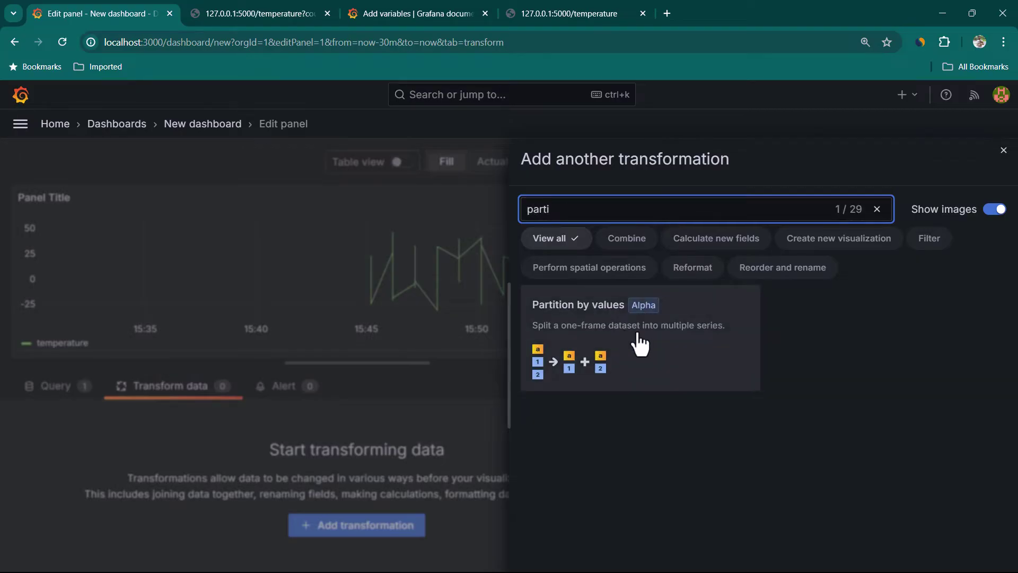
click(648, 351)
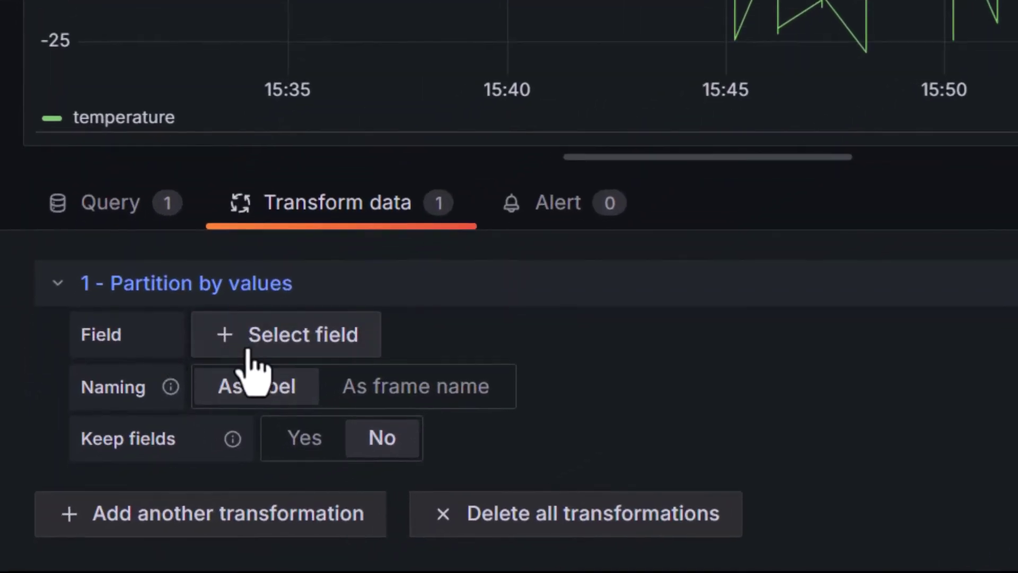
click(326, 340)
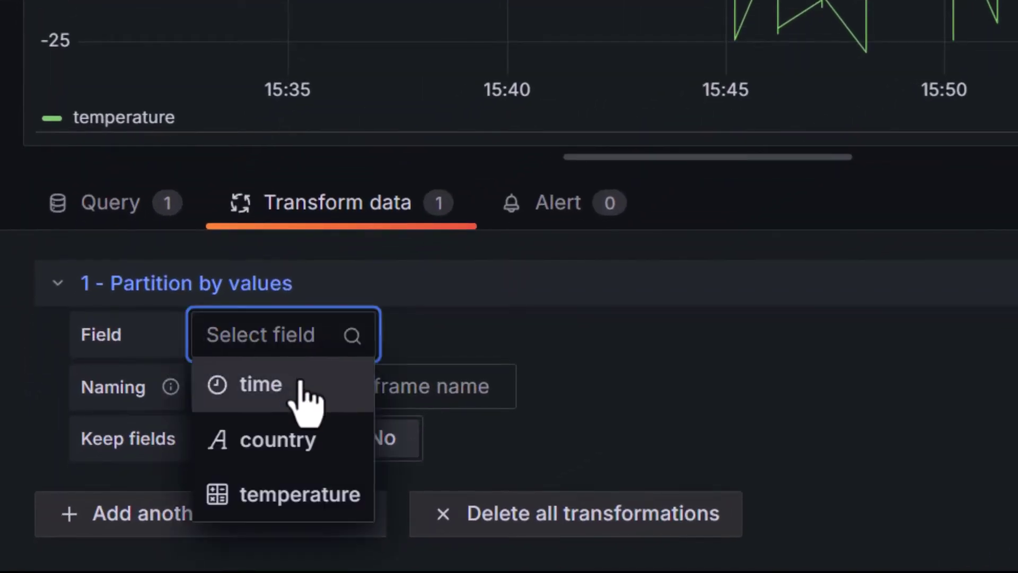
click(295, 467)
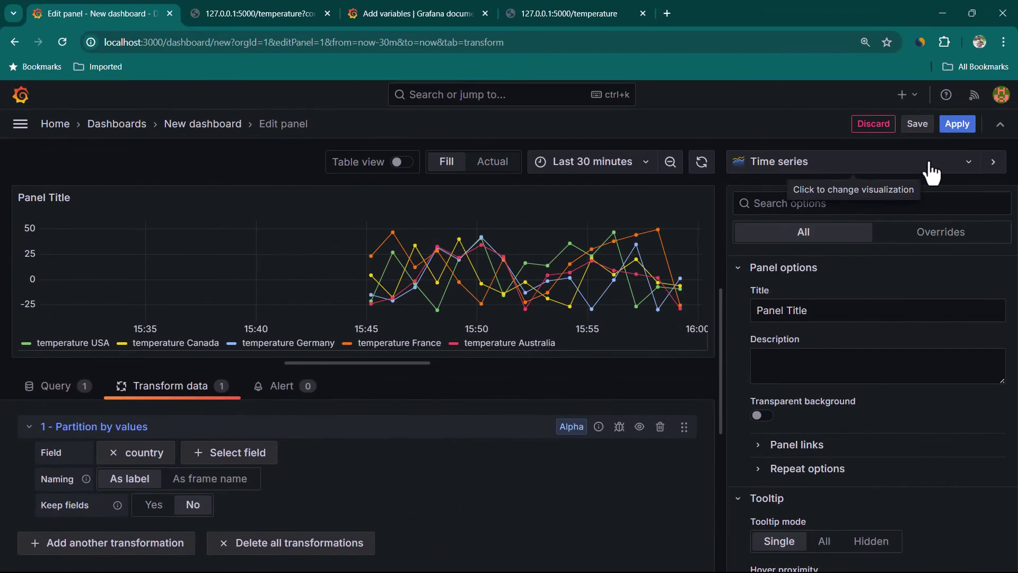
Apply the panel changes and save the dashboard as New dashboard
click(896, 125)
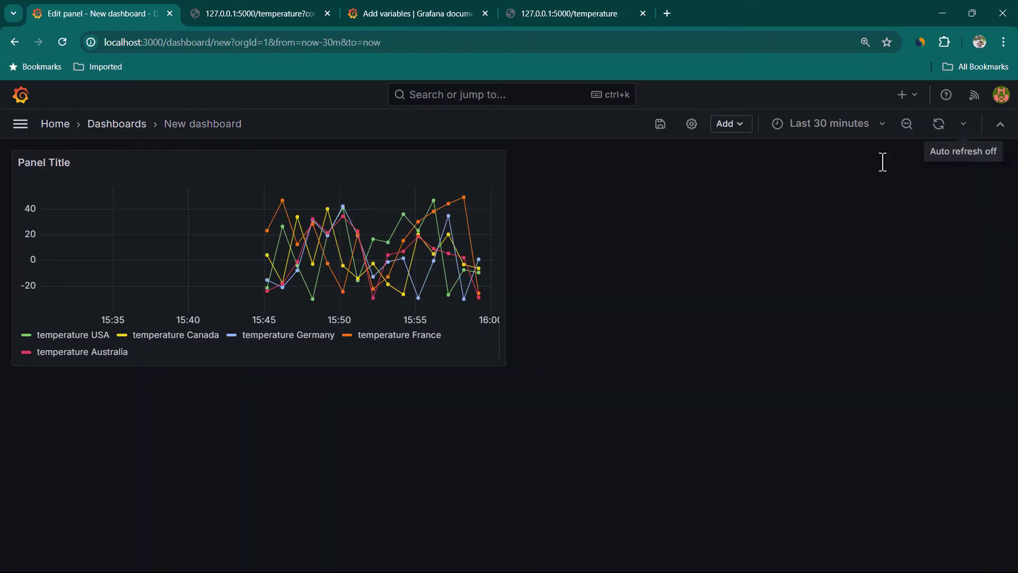
click(660, 124)
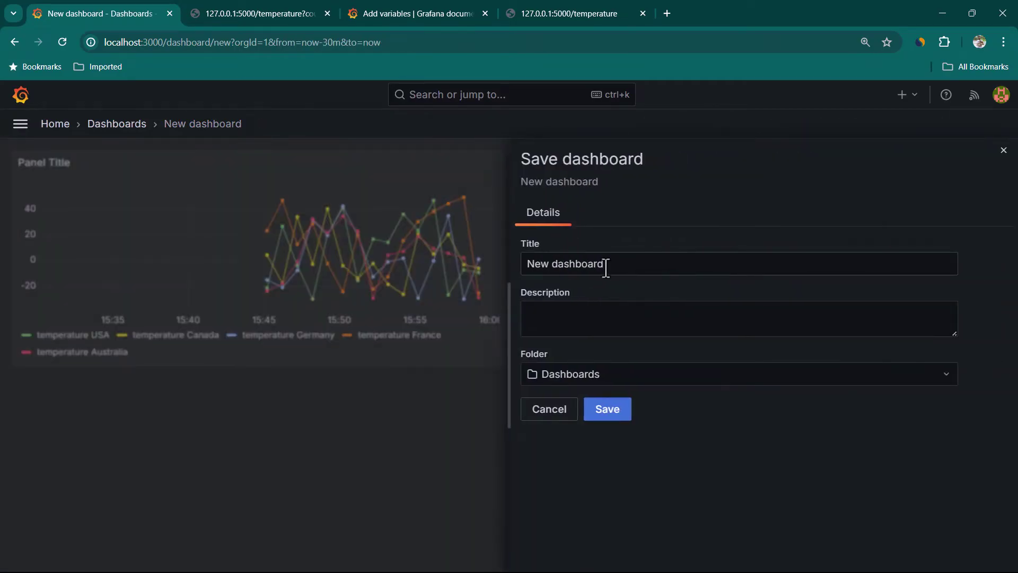
click(610, 420)
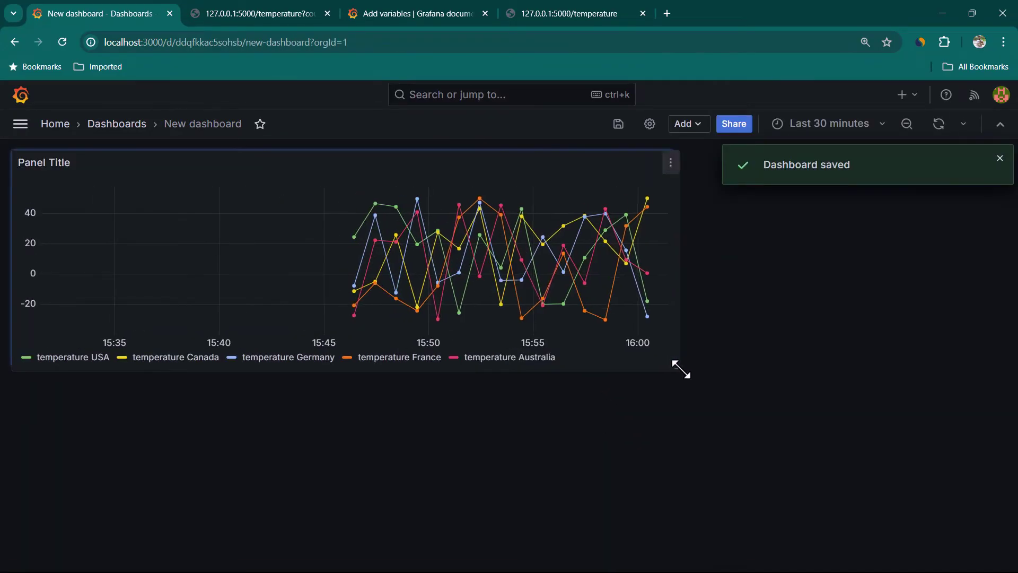
Widen the temperature panel and switch the time range to Last 15 minutes, then Last 6 hours
drag(680, 368, 679, 366)
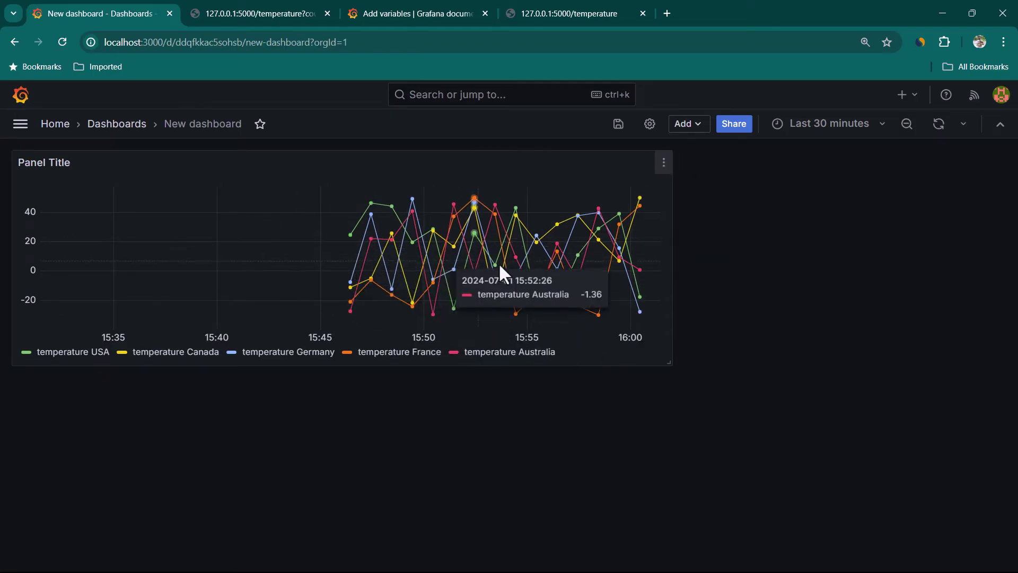
click(848, 127)
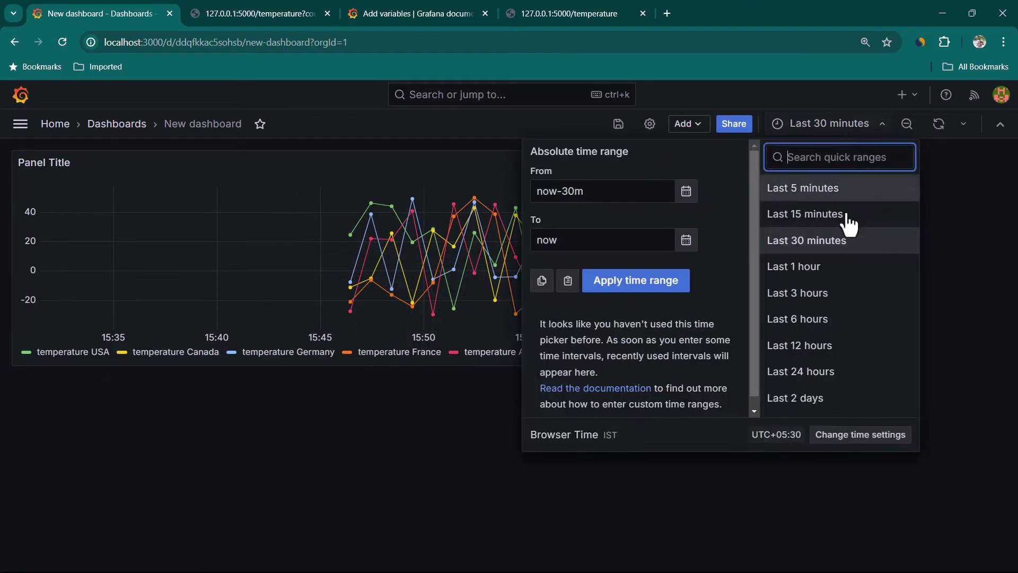
click(828, 225)
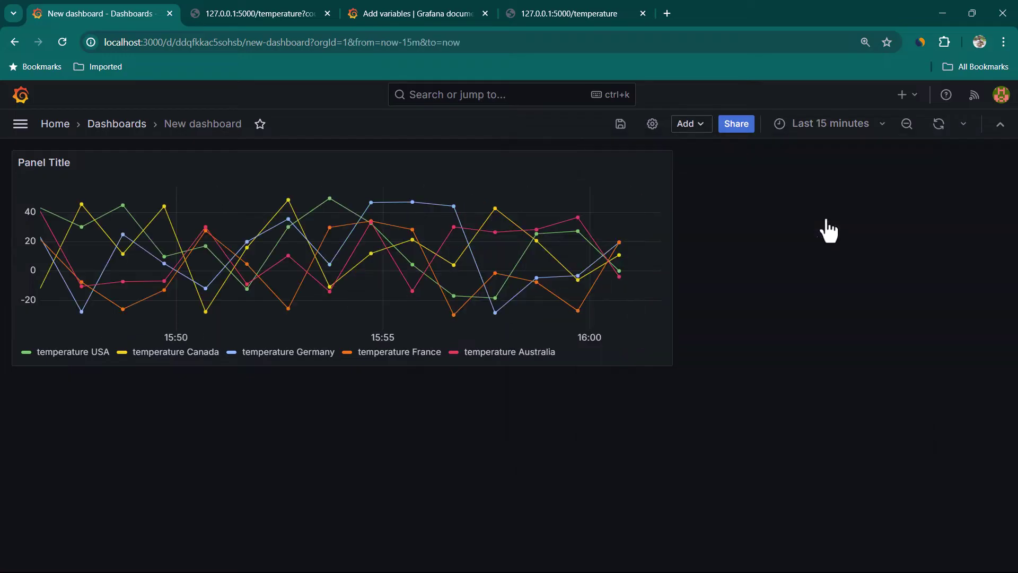
click(827, 124)
click(822, 319)
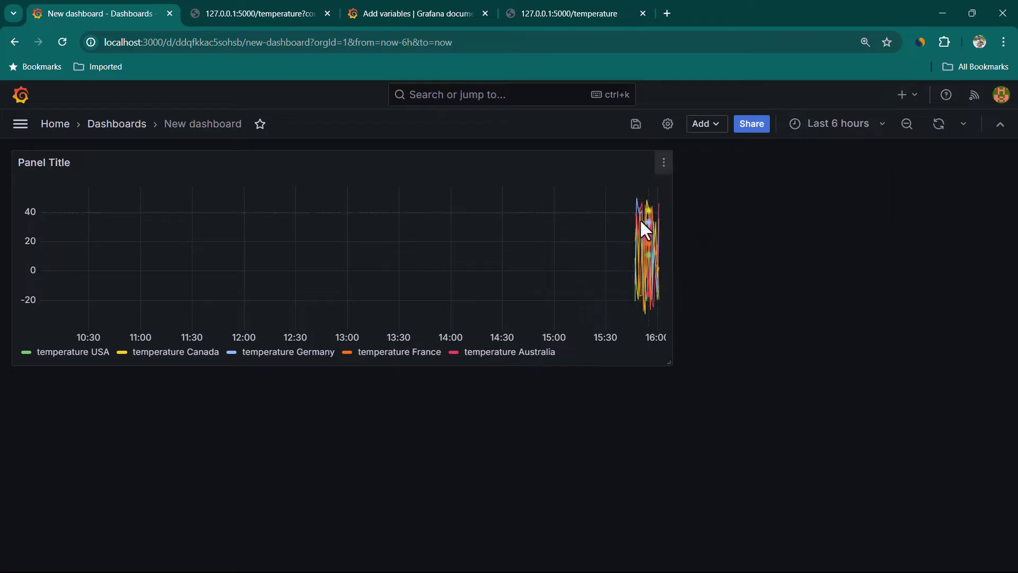
Replace the panel's query URL with temperature?from=${__from}&to=${__to}, copied from Notepad++ line 3
click(666, 173)
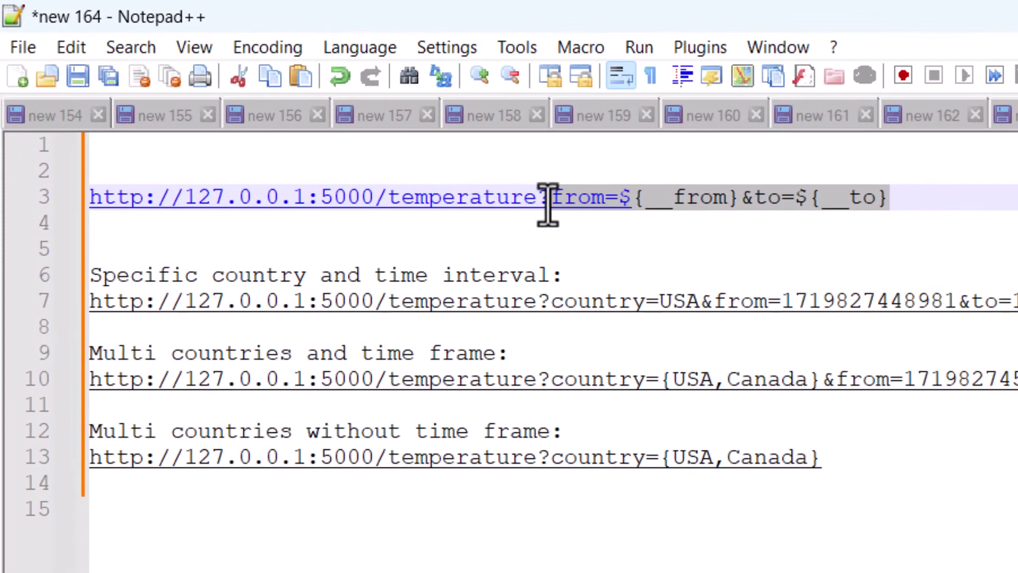
drag(888, 197, 63, 204)
key(ctrl+c)
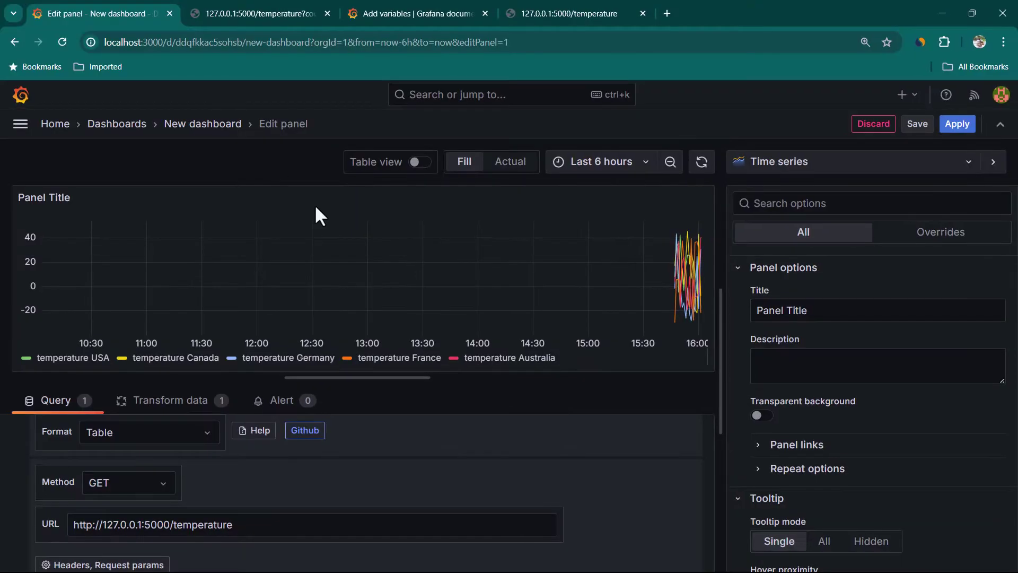
click(271, 510)
drag(273, 525, 46, 522)
key(ctrl+v)
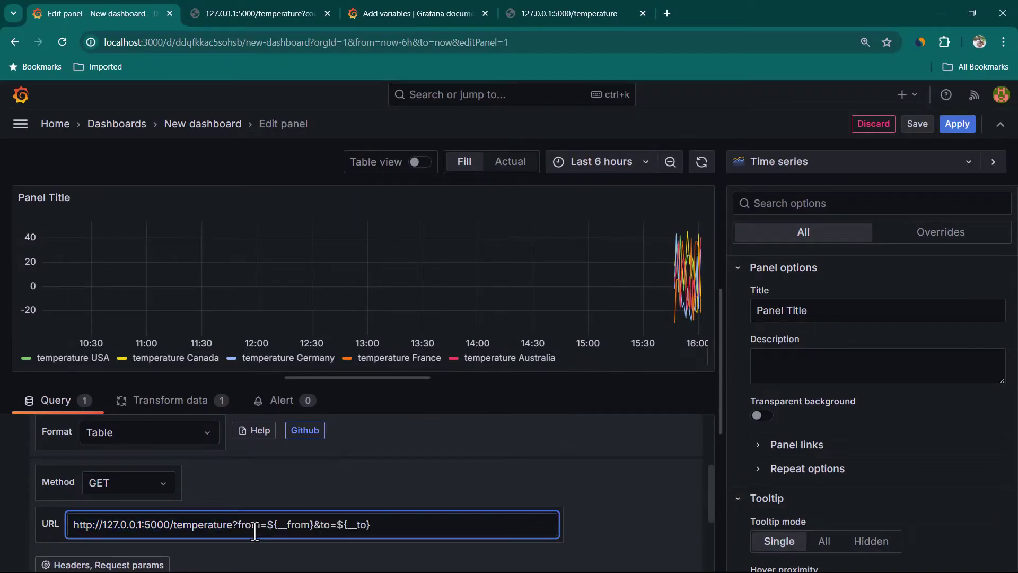
drag(235, 525, 260, 525)
click(269, 525)
Read the ${__from} date-format syntax table and $__interval section in Grafana's variables documentation
drag(268, 525, 315, 525)
click(398, 12)
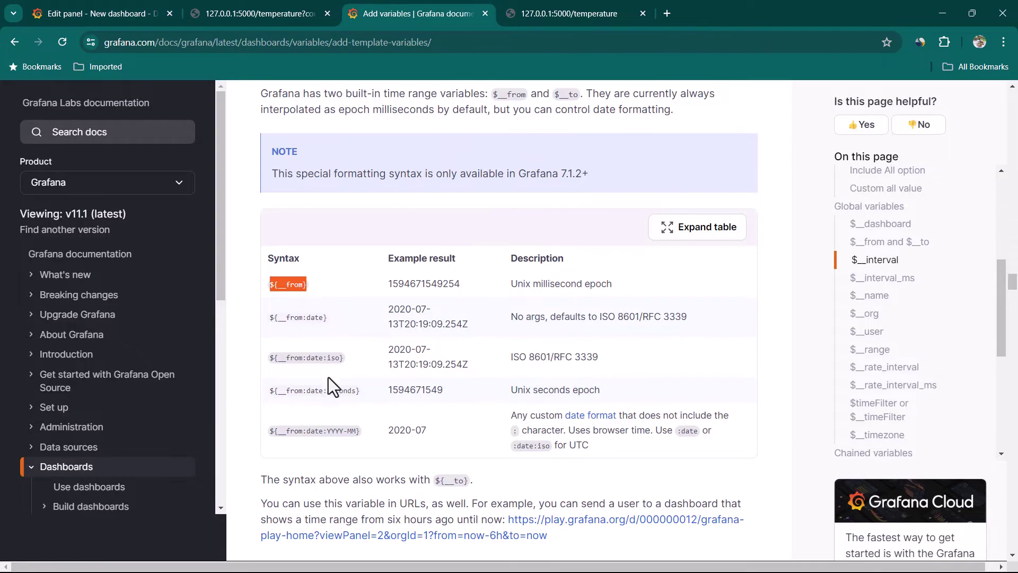
click(323, 289)
drag(272, 284, 307, 284)
scroll(336, 359, up, 6)
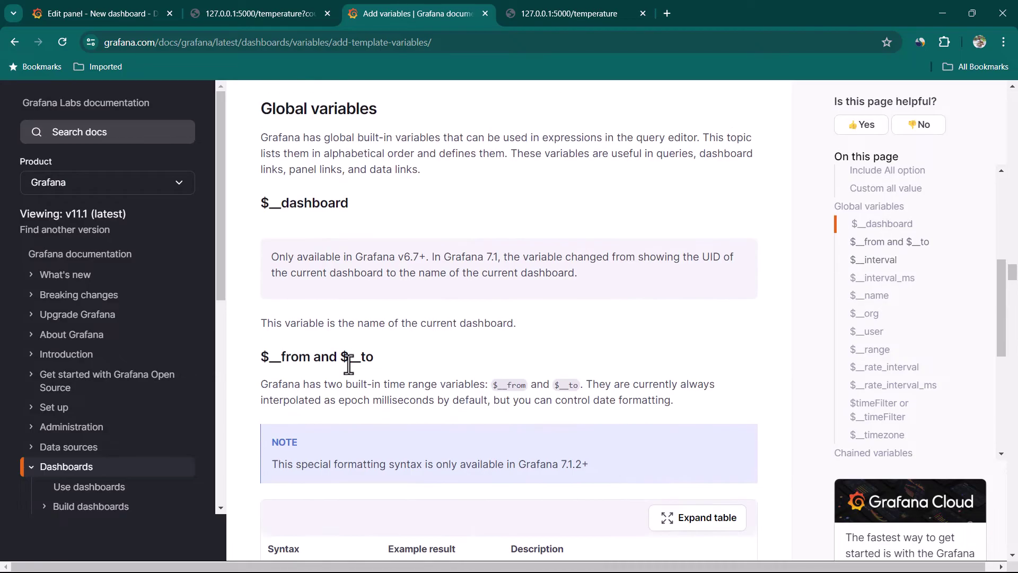
scroll(435, 352, down, 10)
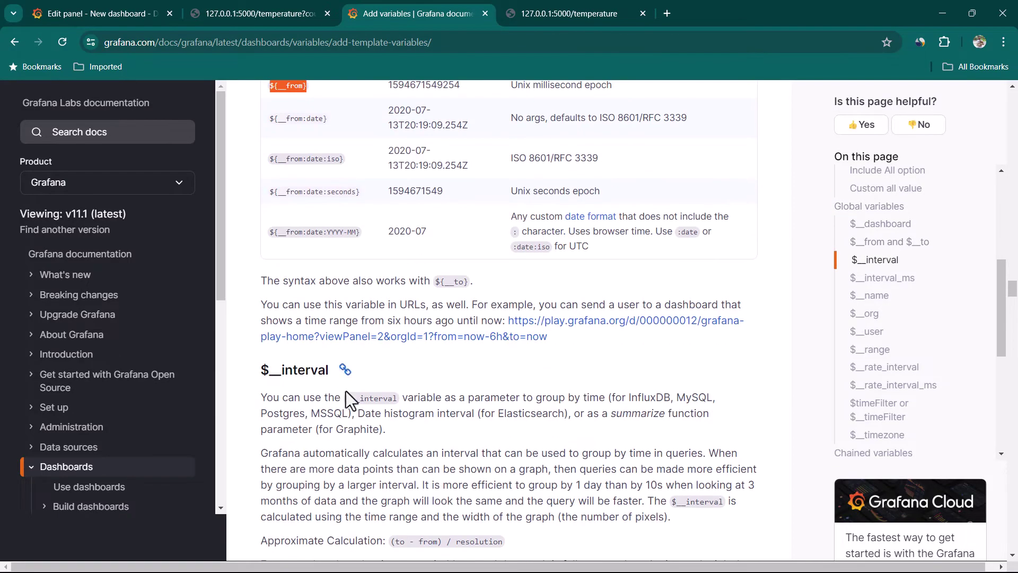
scroll(384, 413, down, 2)
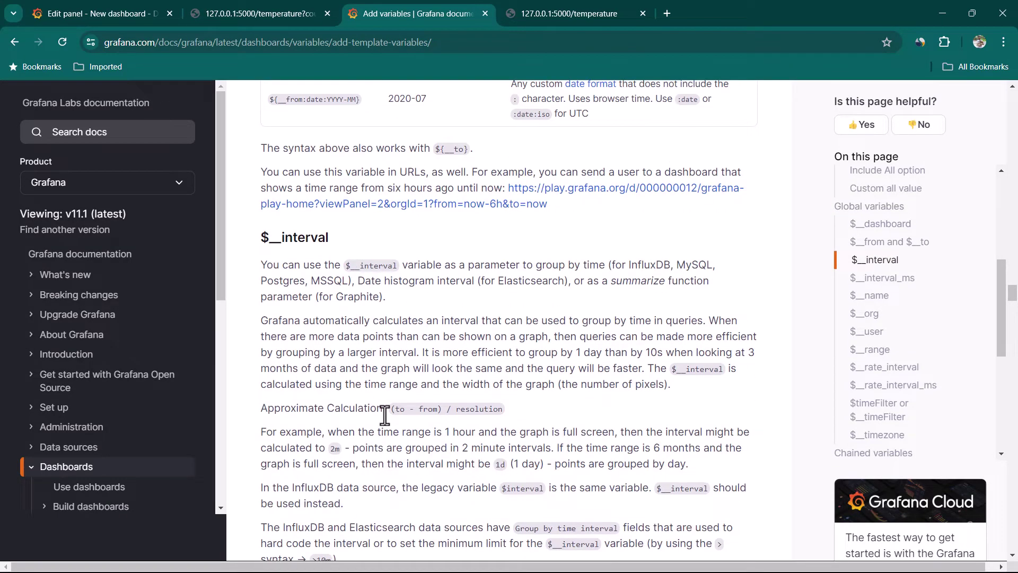
scroll(384, 416, down, 2)
scroll(384, 416, up, 4)
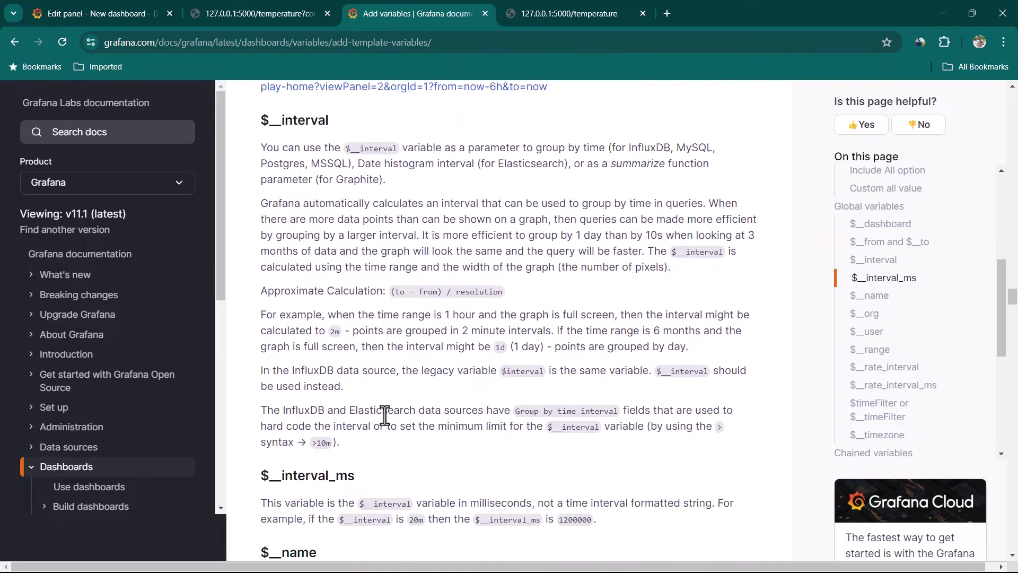
scroll(385, 415, up, 2)
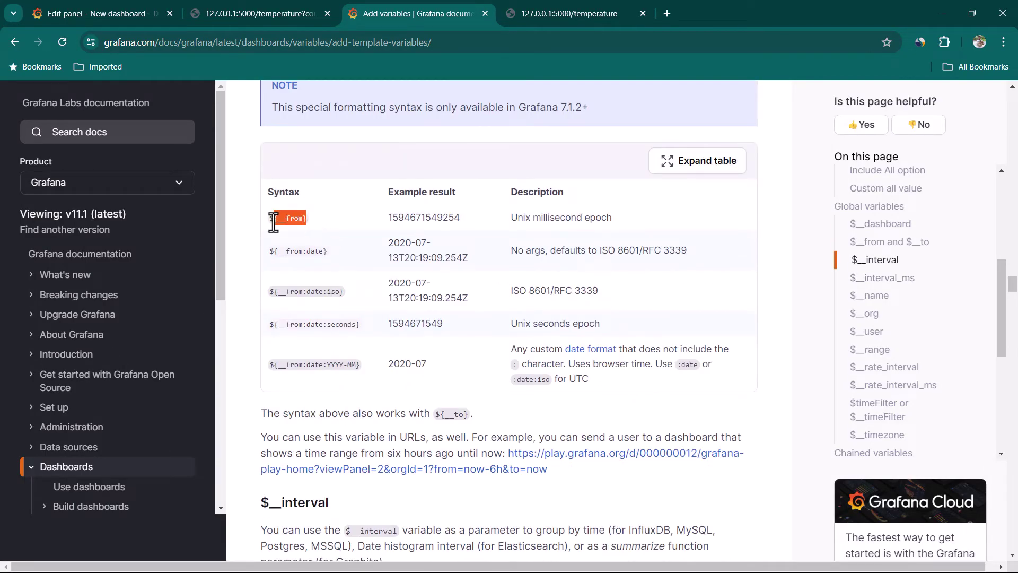
Finish the query URL edit, set the time range to Last 30 minutes, and apply the panel changes
click(272, 15)
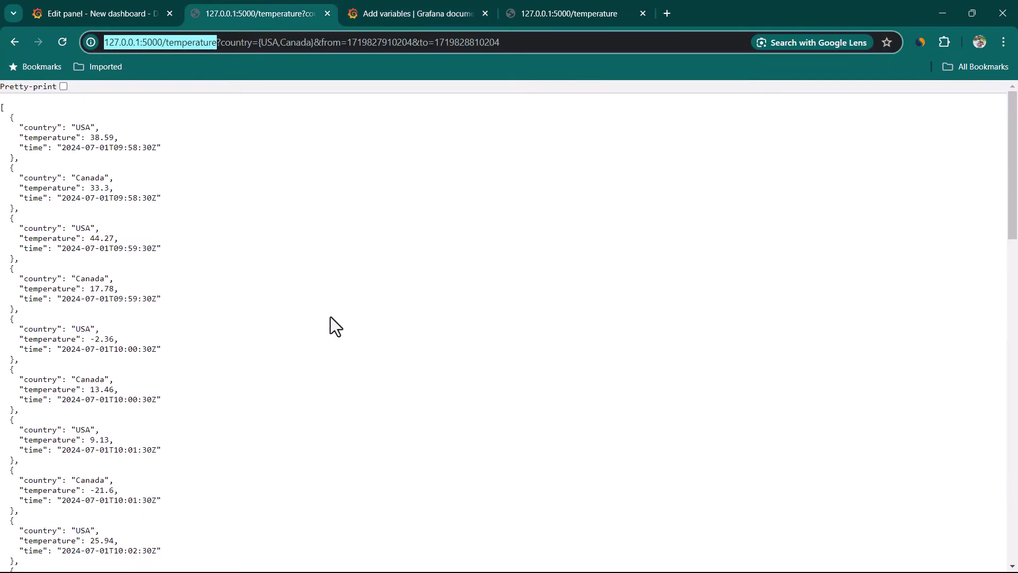
click(139, 14)
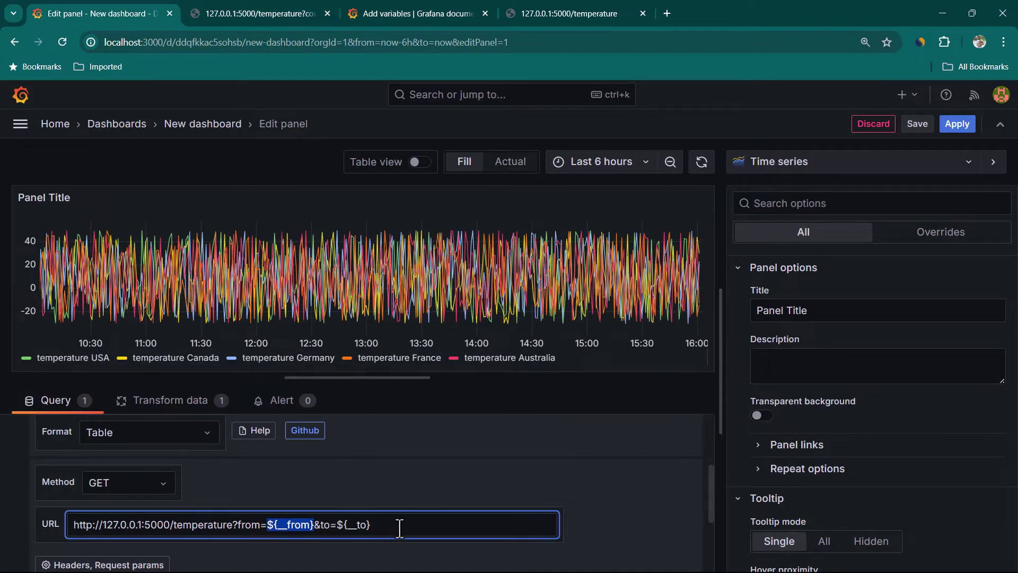
click(398, 526)
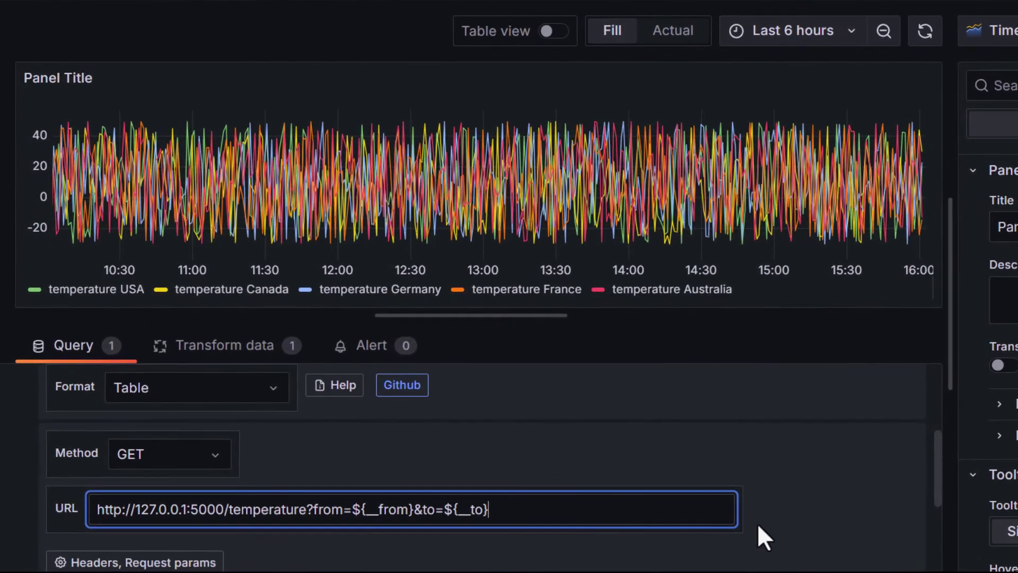
click(575, 543)
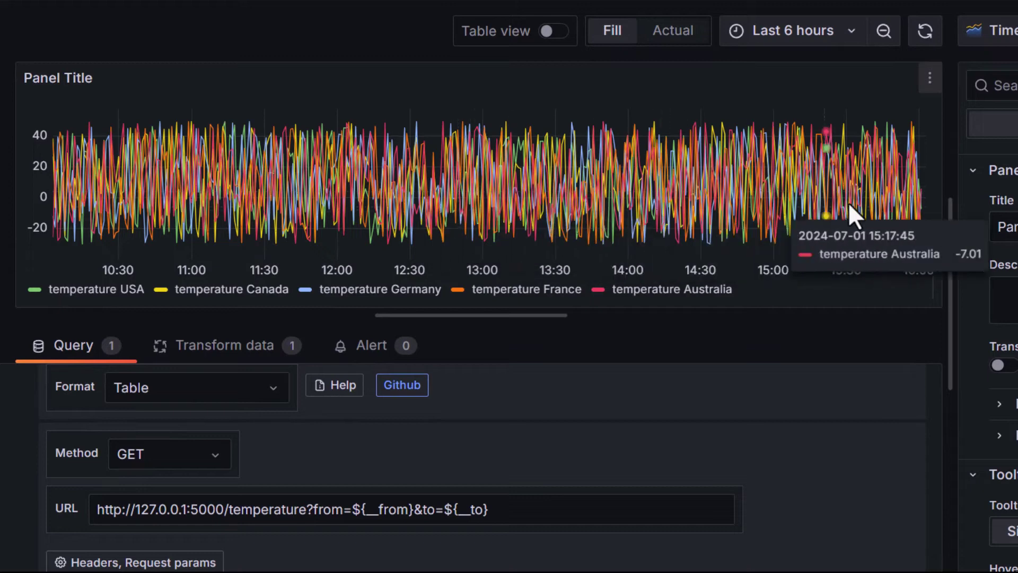
click(851, 33)
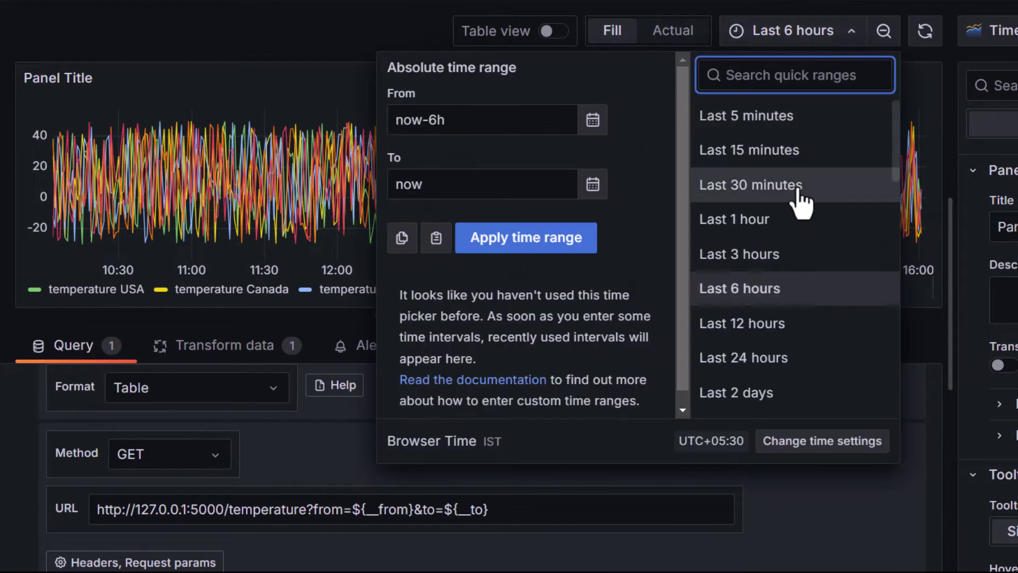
click(799, 186)
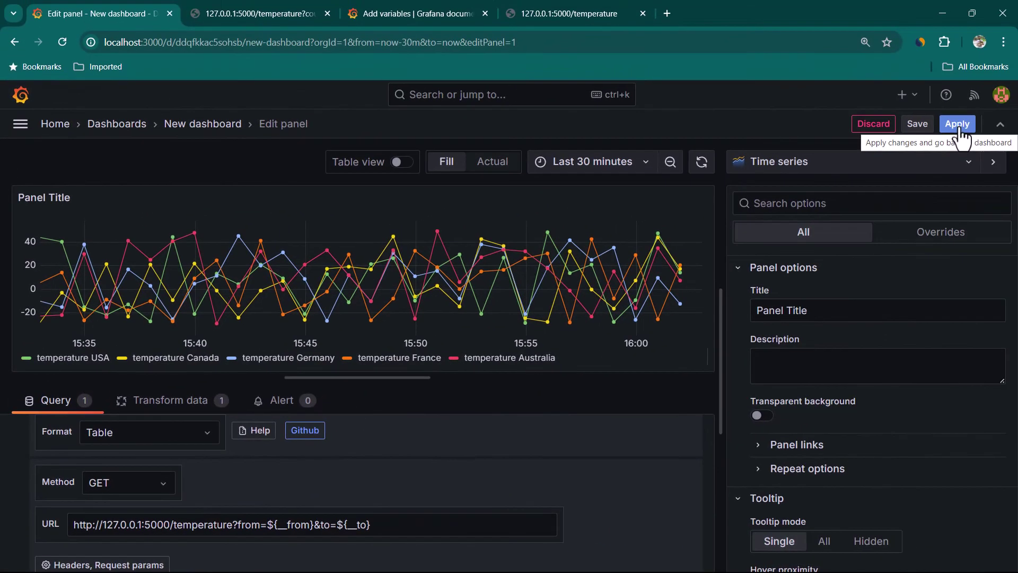
click(832, 127)
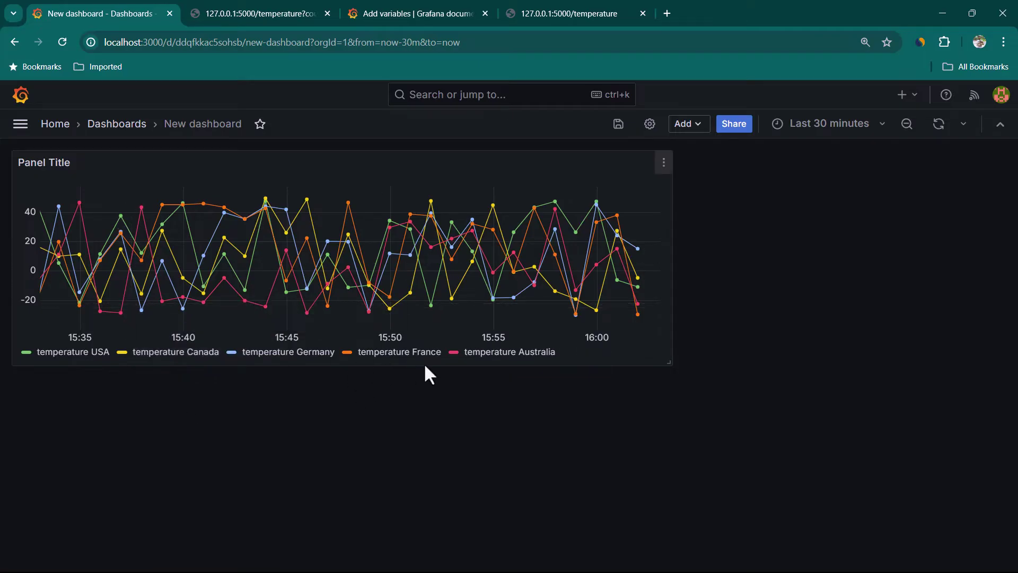
Add a new Query-type variable under the dashboard's Settings > Variables
click(650, 131)
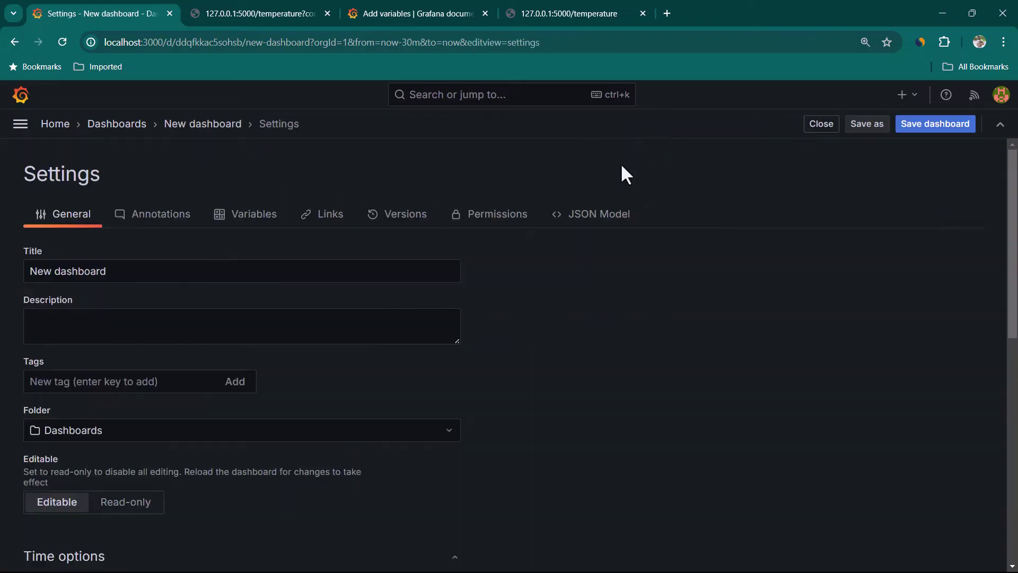
click(242, 219)
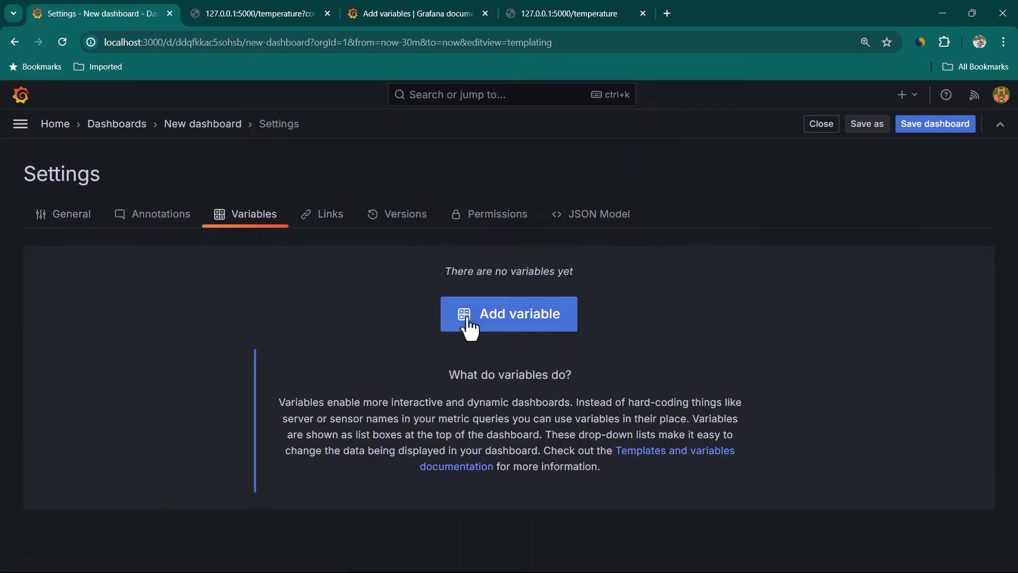
click(495, 325)
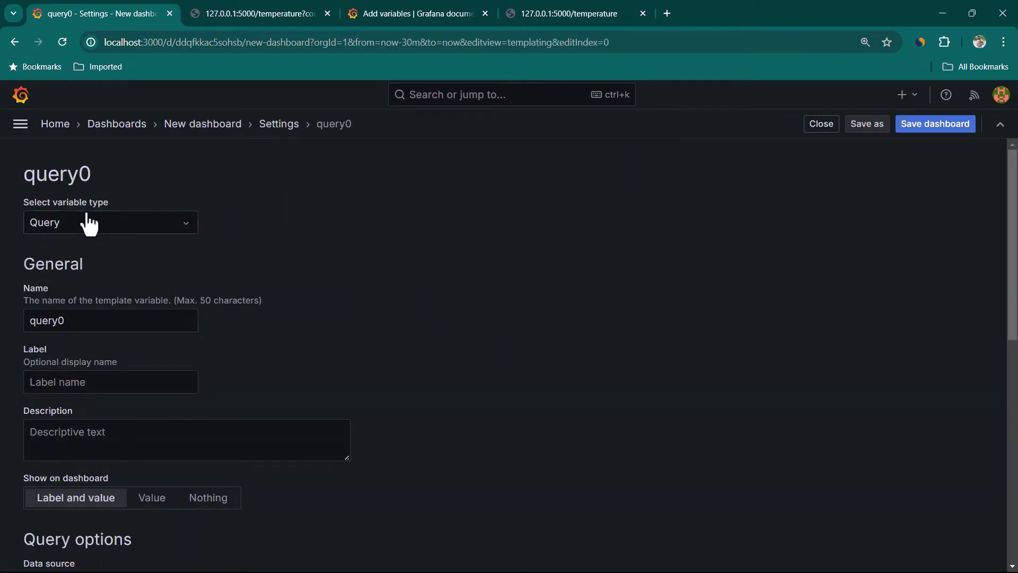
click(99, 233)
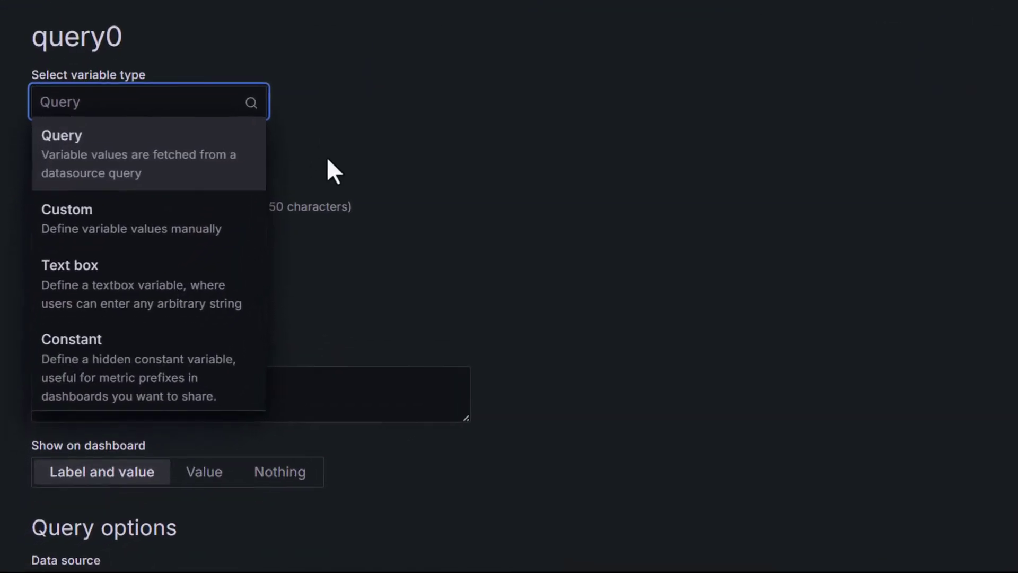
click(327, 159)
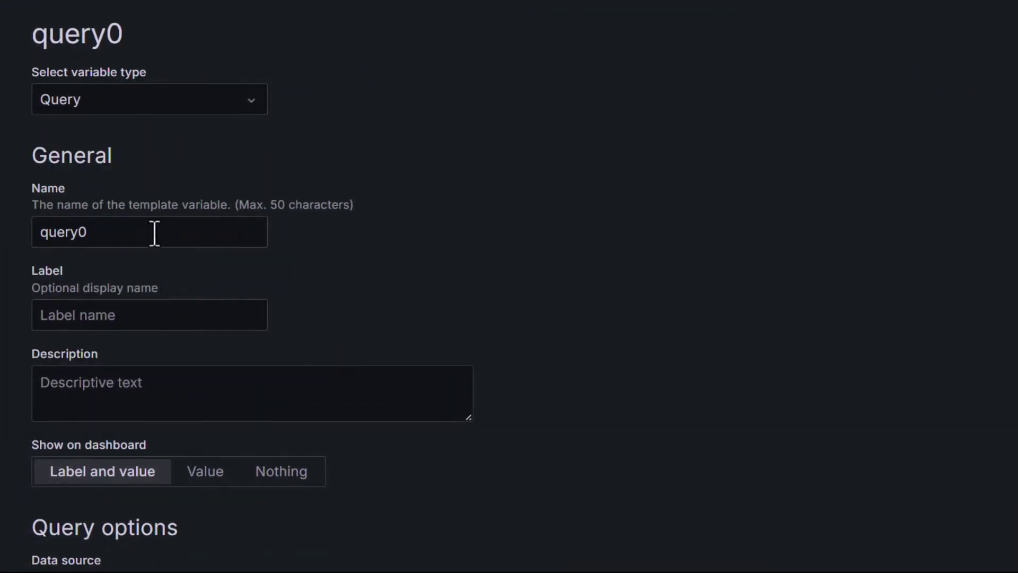
Rename the variable from query0 to country and label it Select country
drag(127, 234, 40, 237)
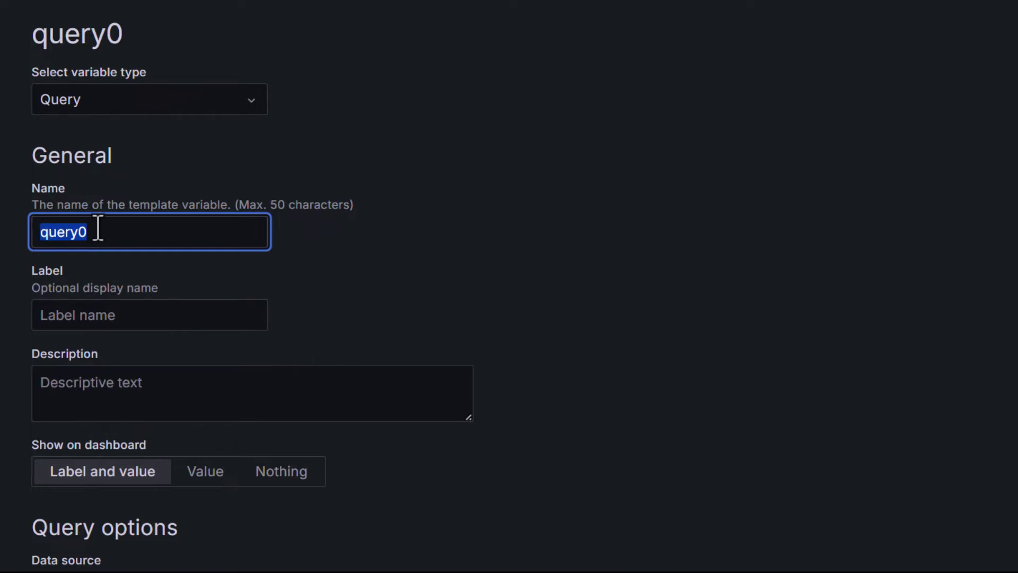
text(countr)
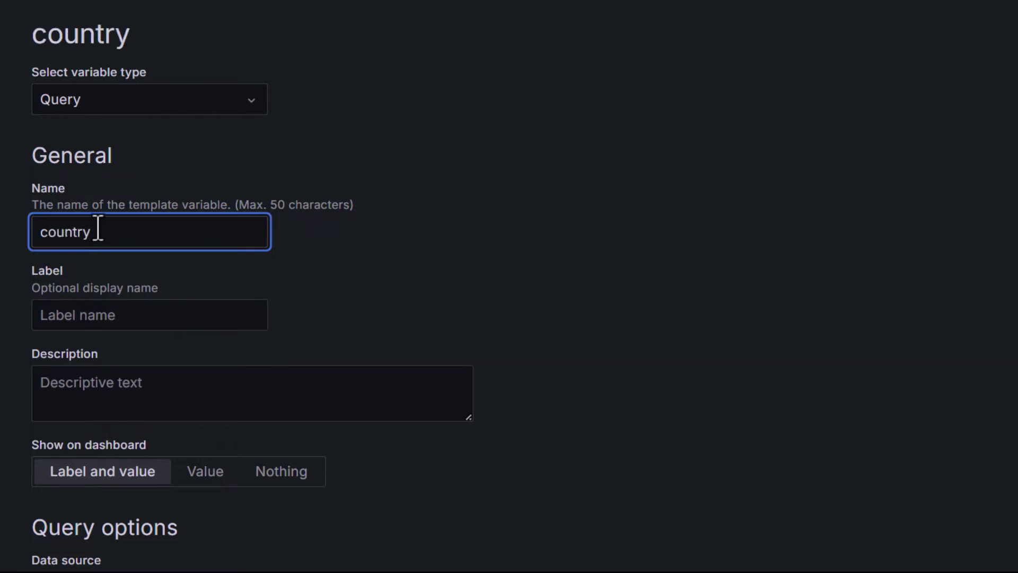
scroll(290, 305, down, 2)
click(75, 225)
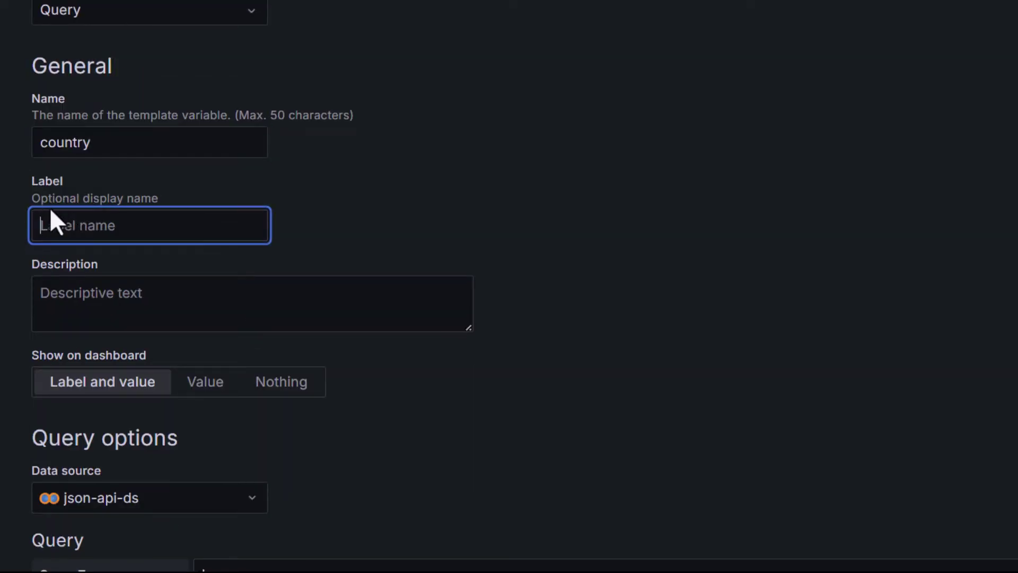
text(Select country)
scroll(473, 239, down, 7)
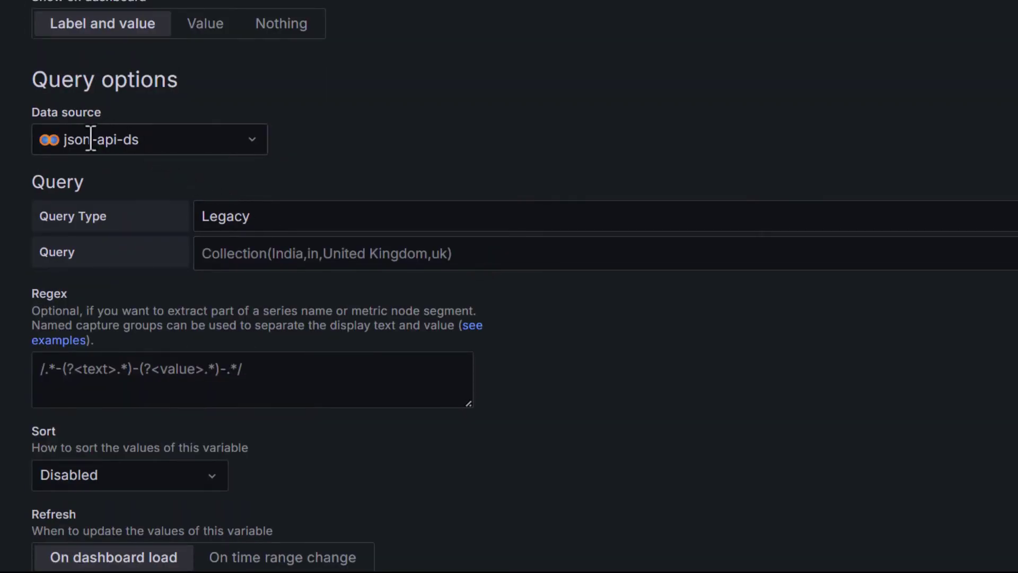
click(301, 224)
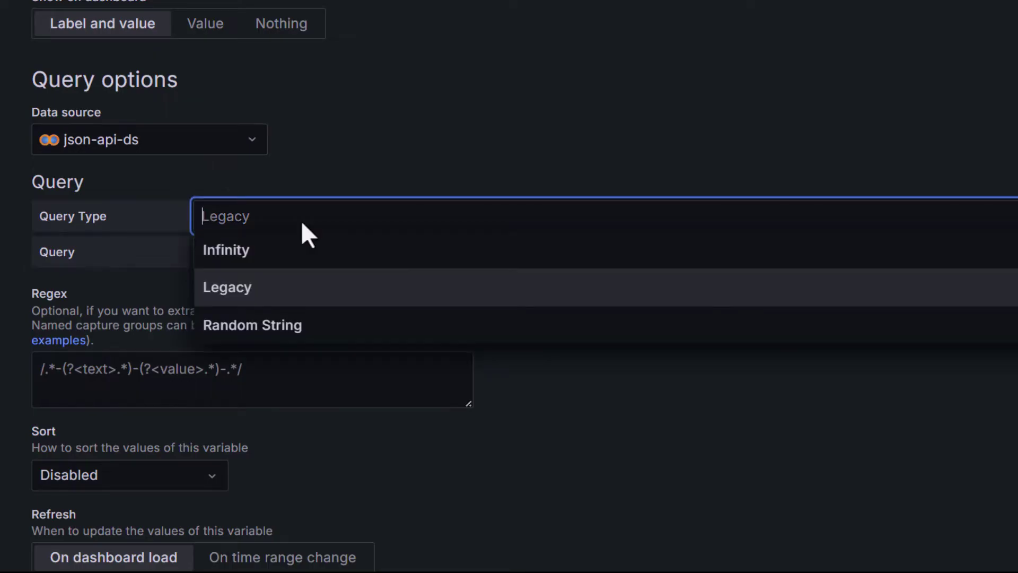
click(314, 251)
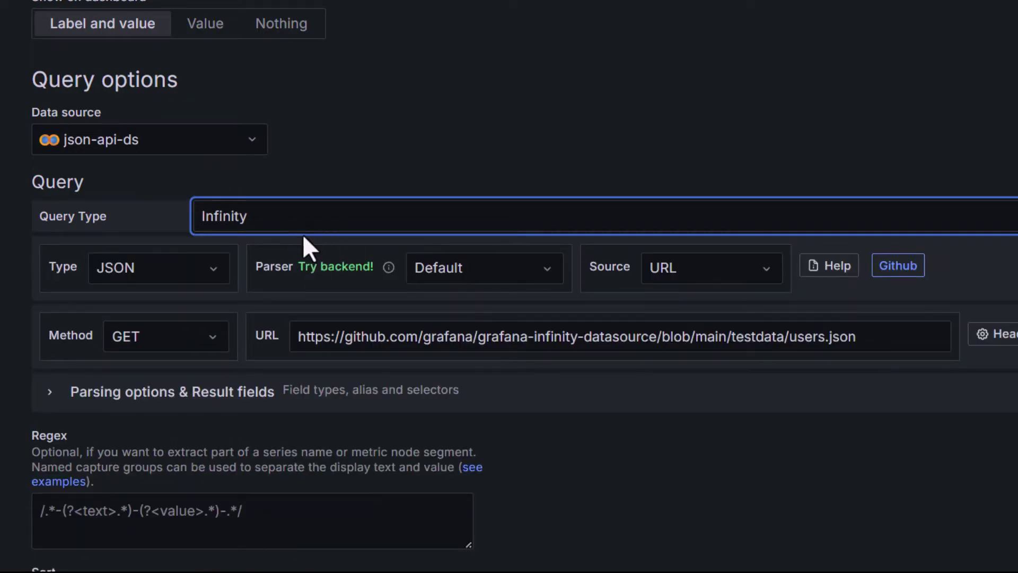
scroll(364, 297, down, 3)
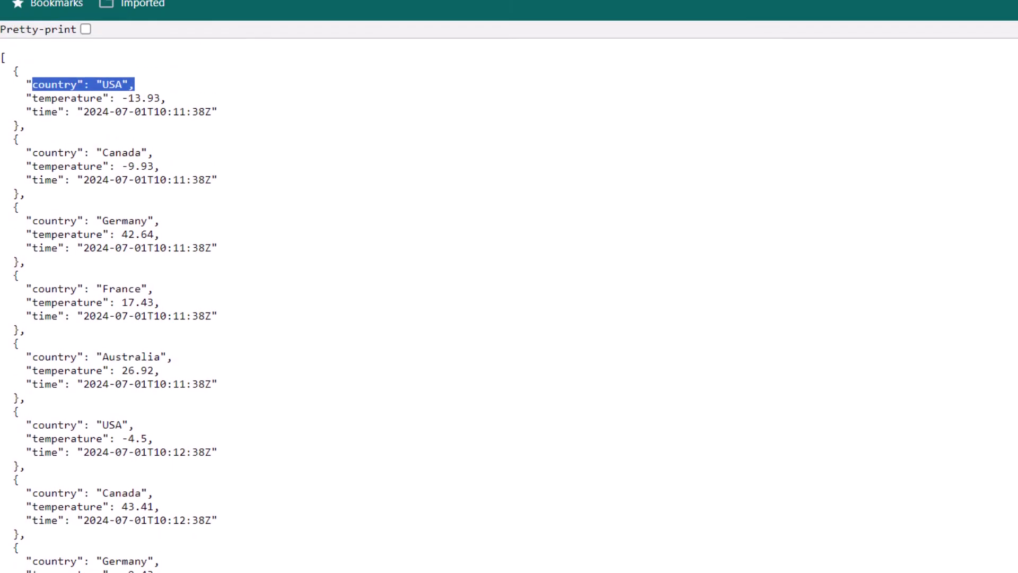
click(352, 58)
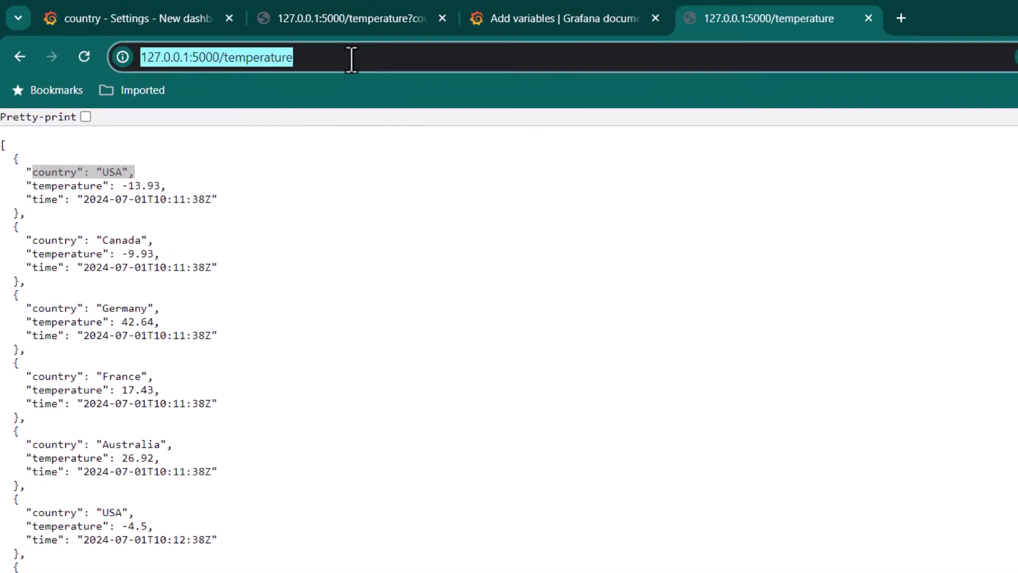
key(ctrl+c)
click(138, 18)
double_click(711, 448)
key(ctrl+a)
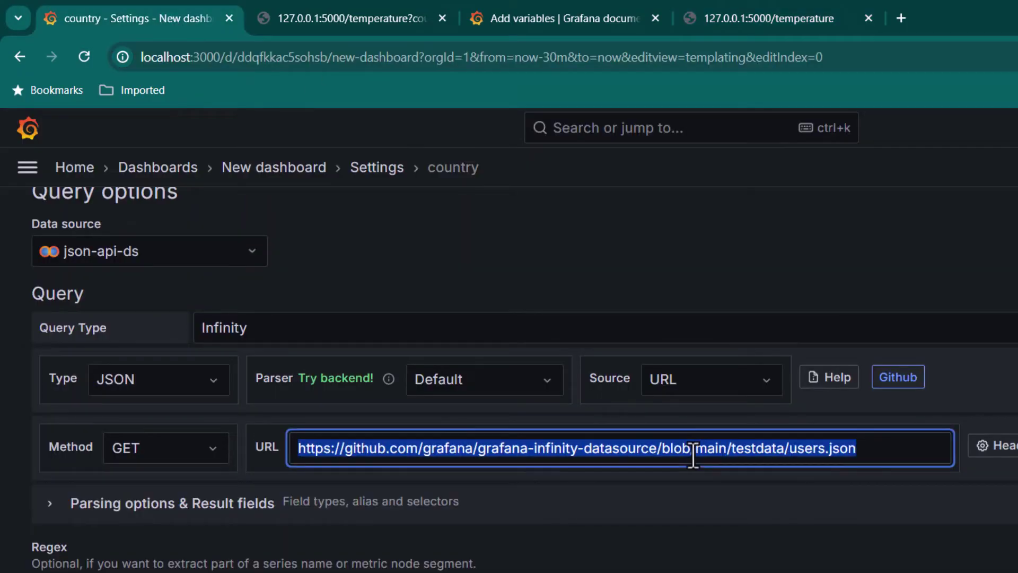
key(ctrl+v)
Check the country field in the JSON and confirm the preview lists USA, Canada, Germany, France, Australia
click(781, 21)
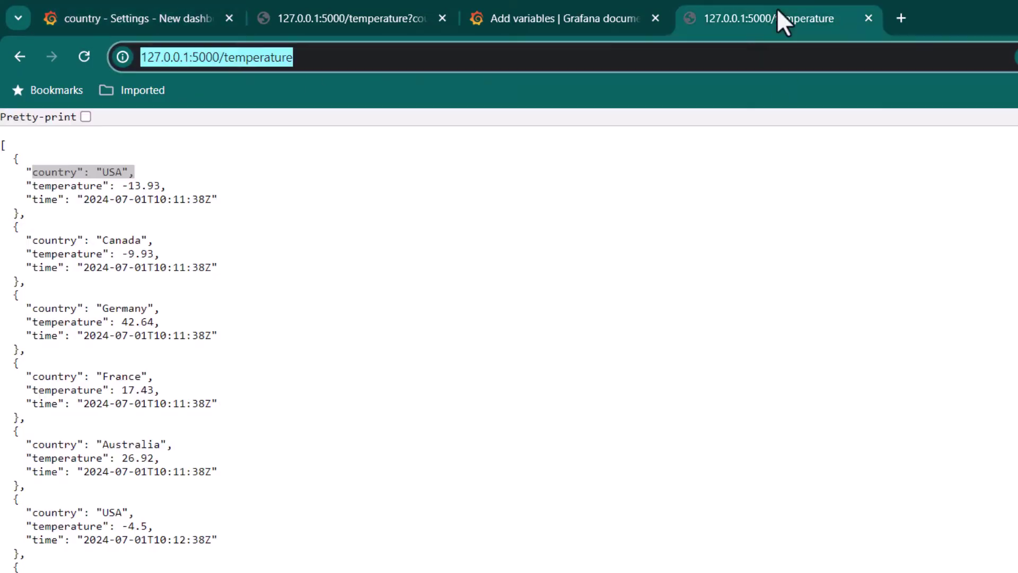
click(96, 212)
drag(26, 172, 123, 172)
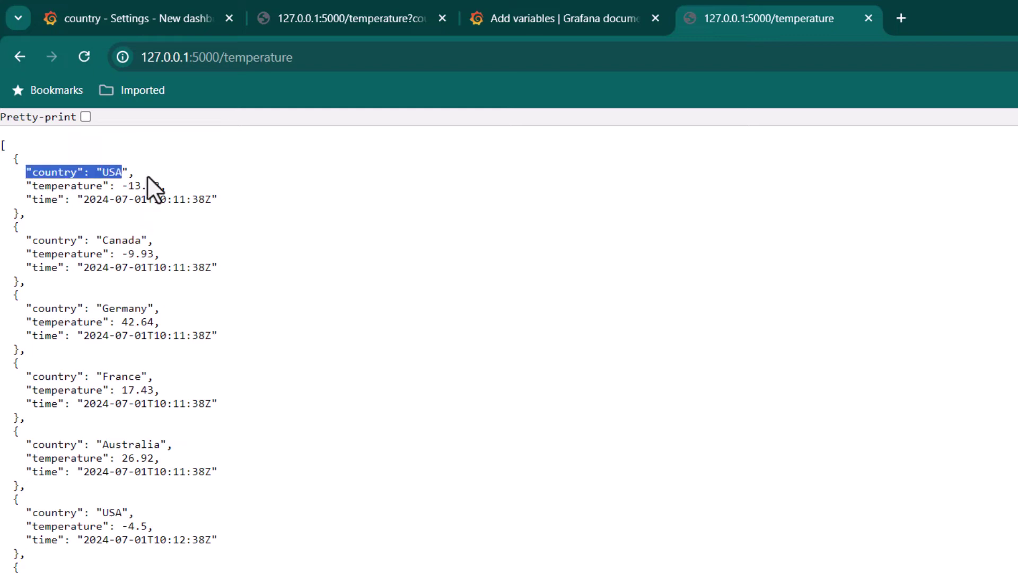
click(138, 18)
scroll(583, 478, down, 5)
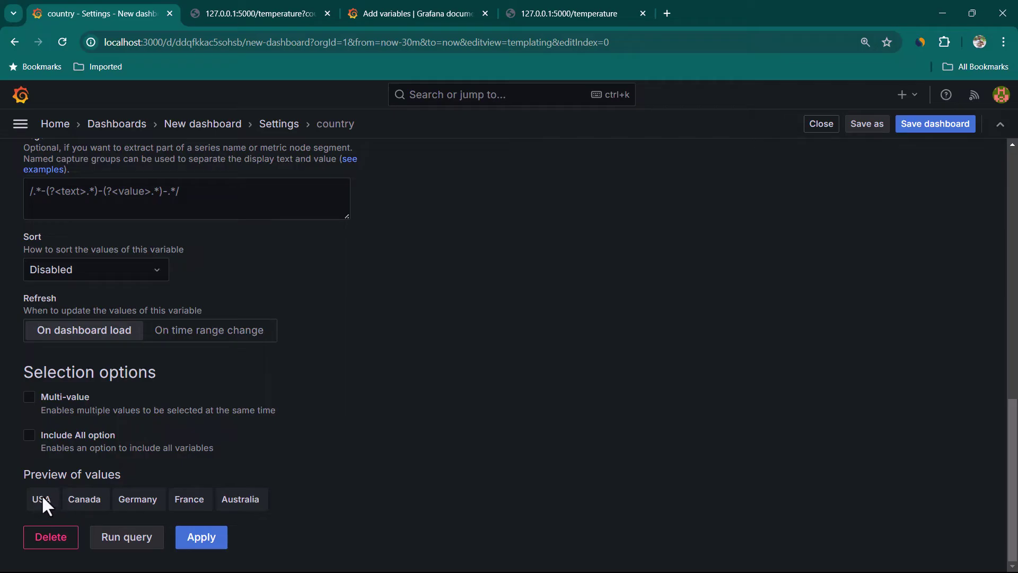
scroll(465, 433, up, 3)
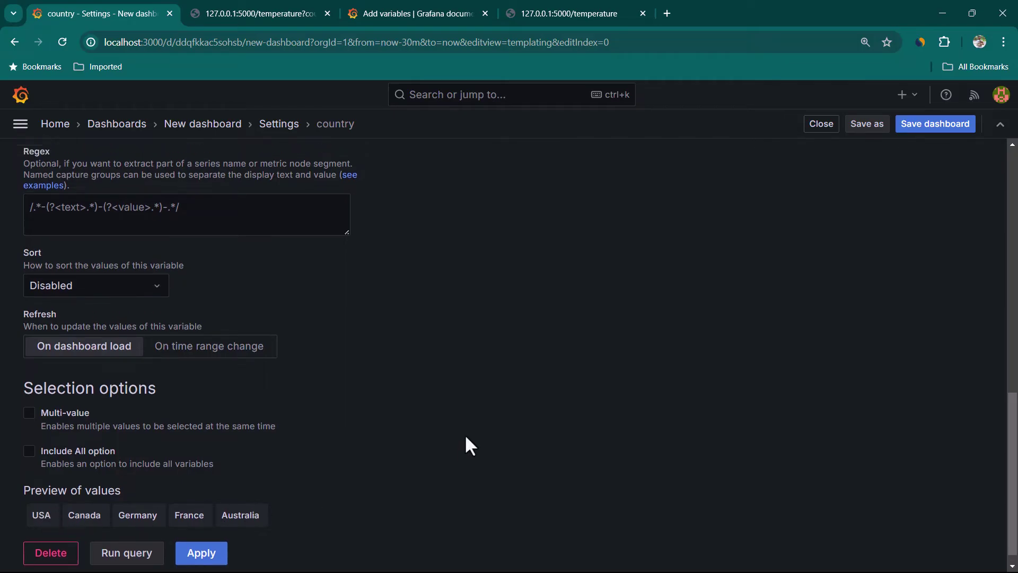
scroll(464, 441, up, 1)
scroll(463, 441, down, 4)
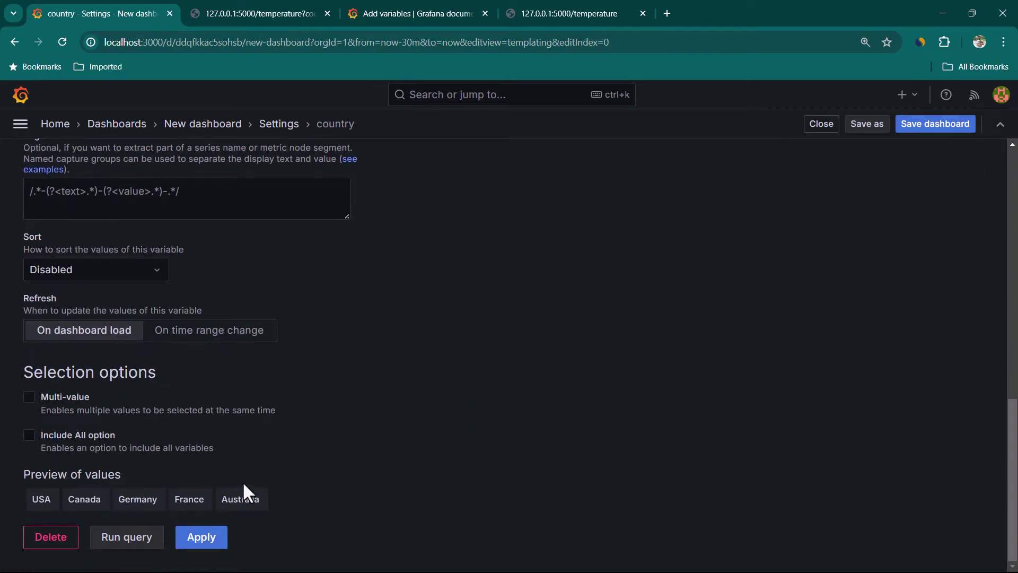
scroll(330, 472, up, 5)
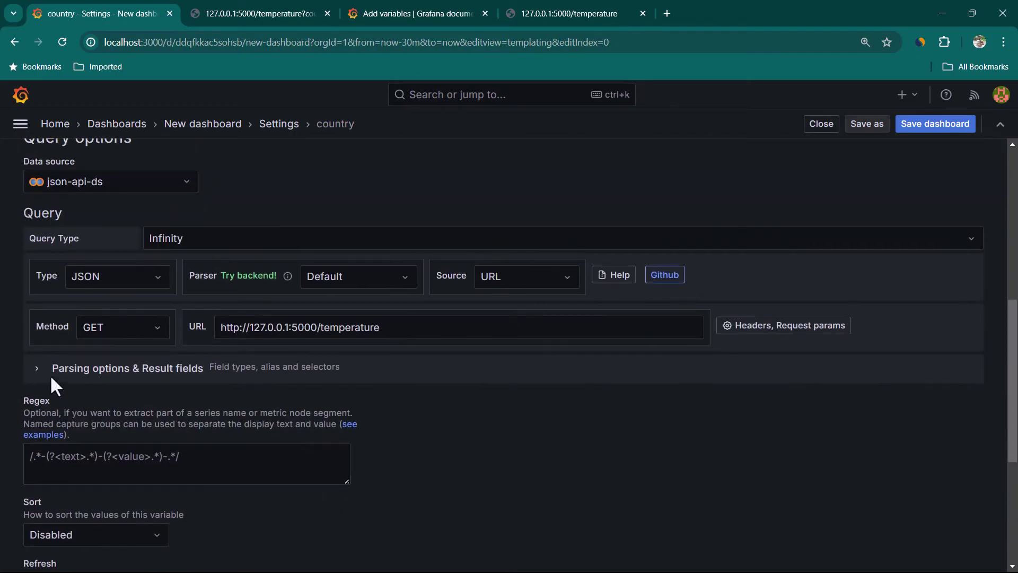
Expand the parsing options and add a result column to the country variable's query
click(37, 370)
drag(91, 371, 218, 381)
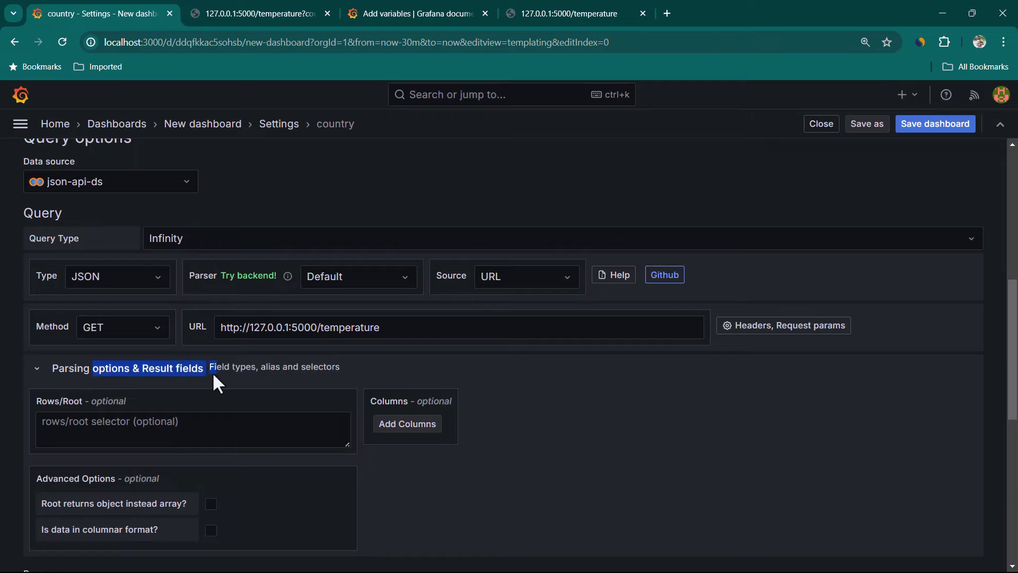
scroll(558, 486, down, 3)
click(559, 487)
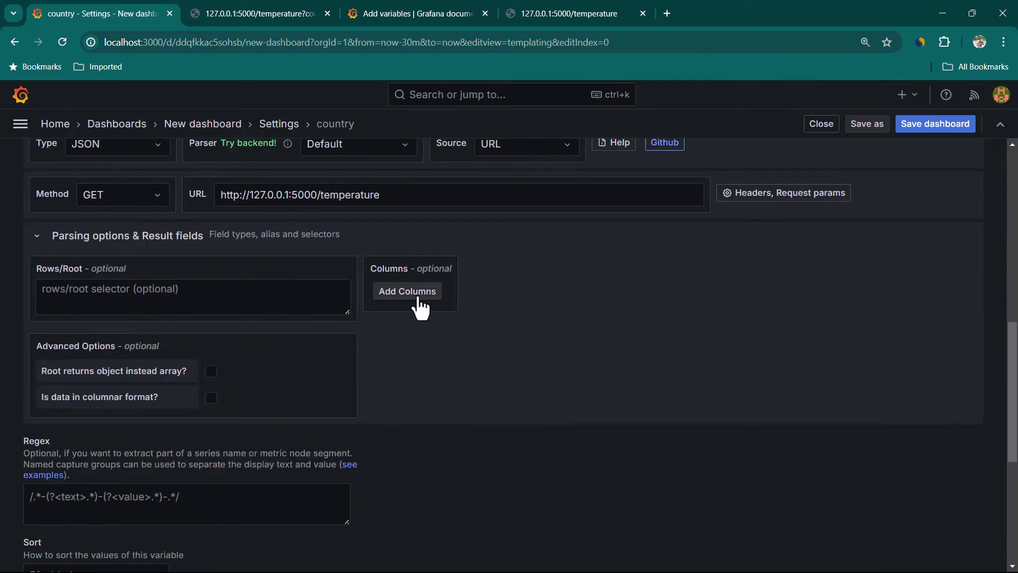
click(407, 292)
scroll(491, 391, down, 6)
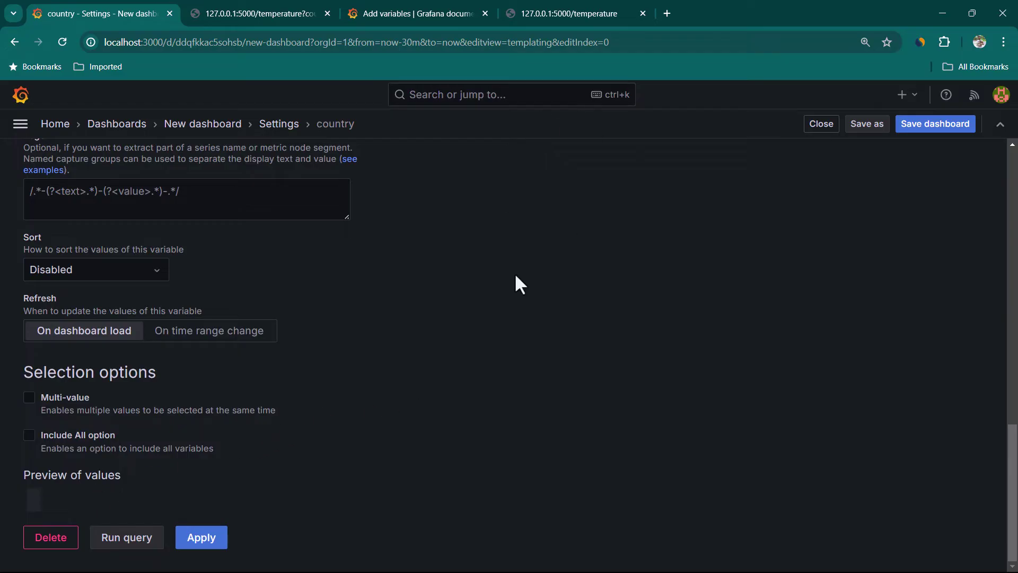
scroll(514, 282, up, 8)
Set the column selector to temperature formatted as Number, previewing readings like 5.72 and 34.39
click(563, 16)
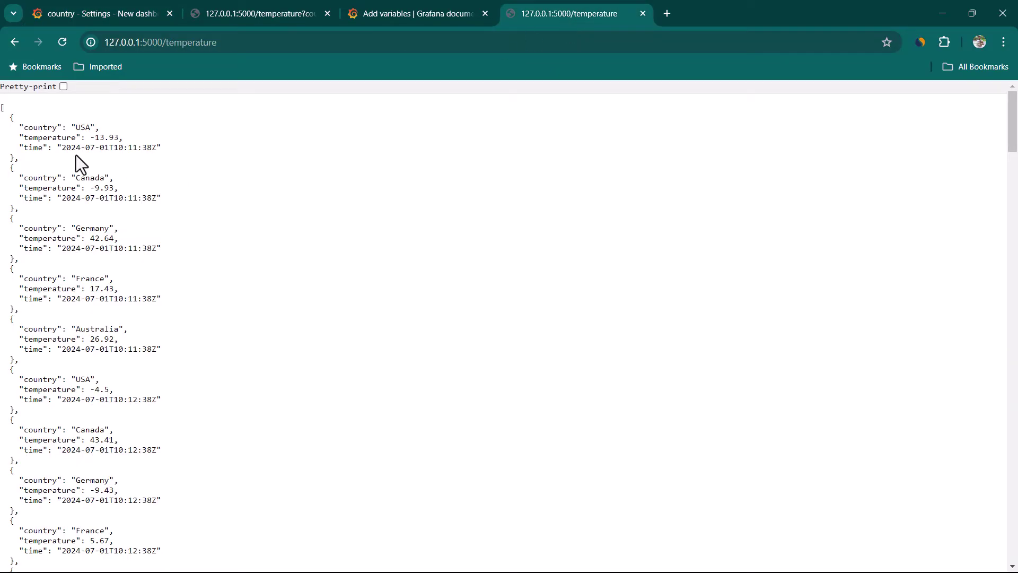
drag(25, 138, 80, 140)
double_click(58, 140)
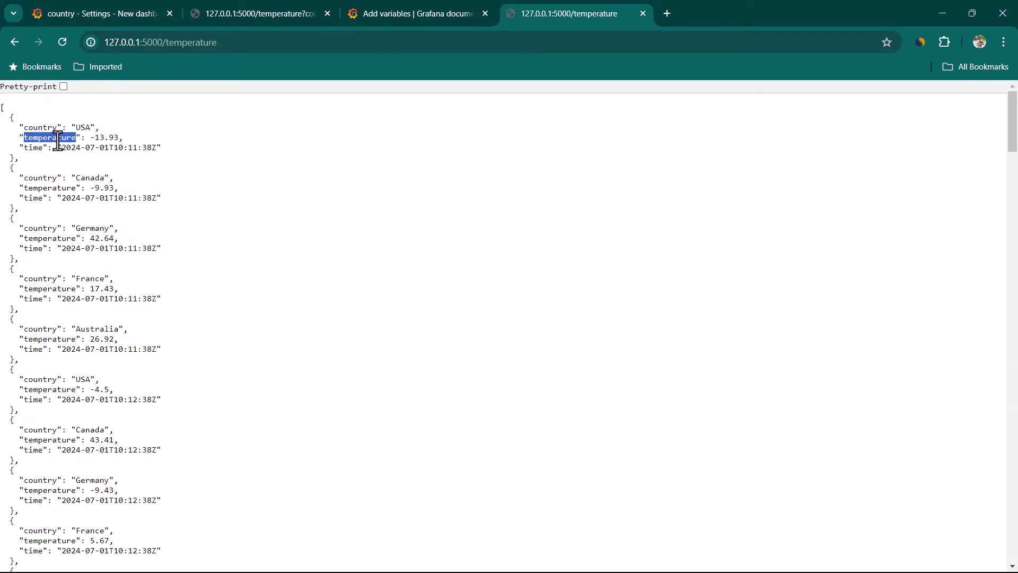
click(95, 22)
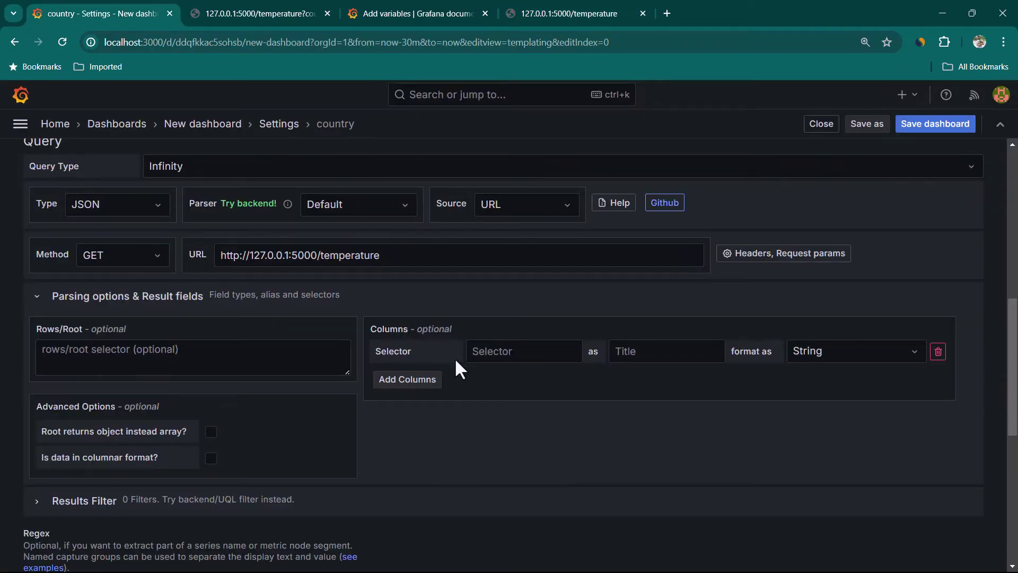
click(512, 353)
key(ctrl+v)
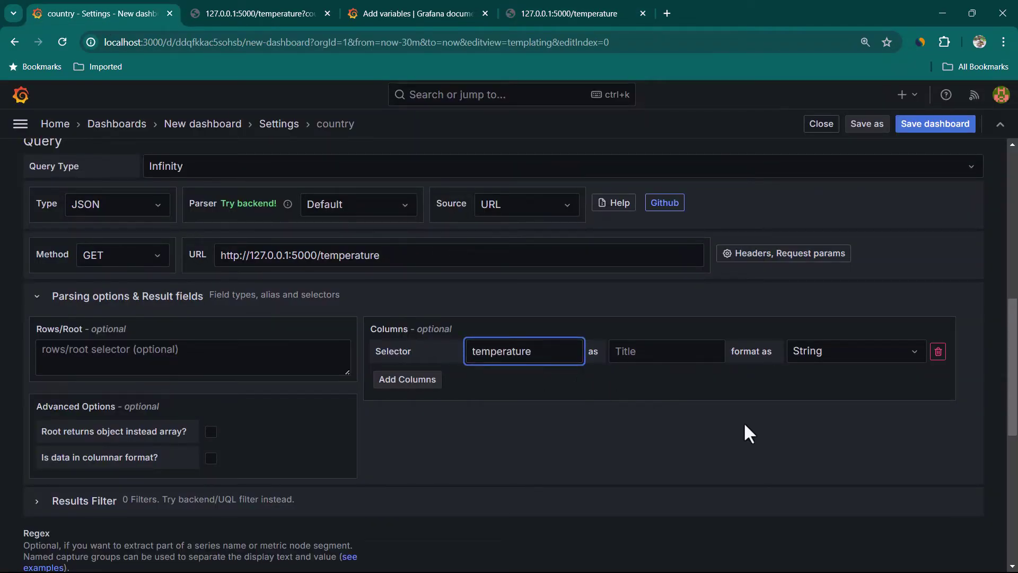
click(834, 353)
click(832, 410)
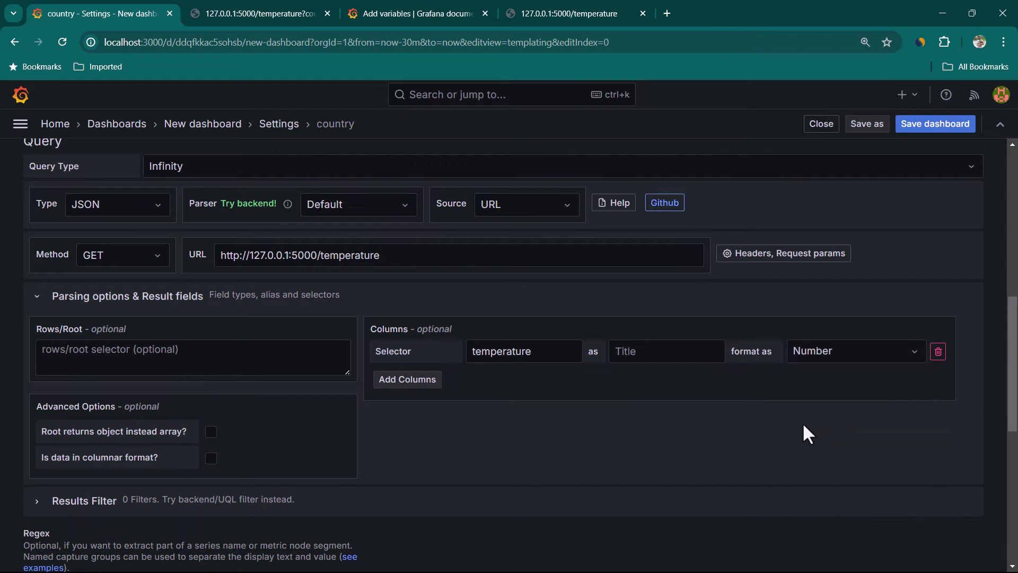
scroll(804, 425, down, 8)
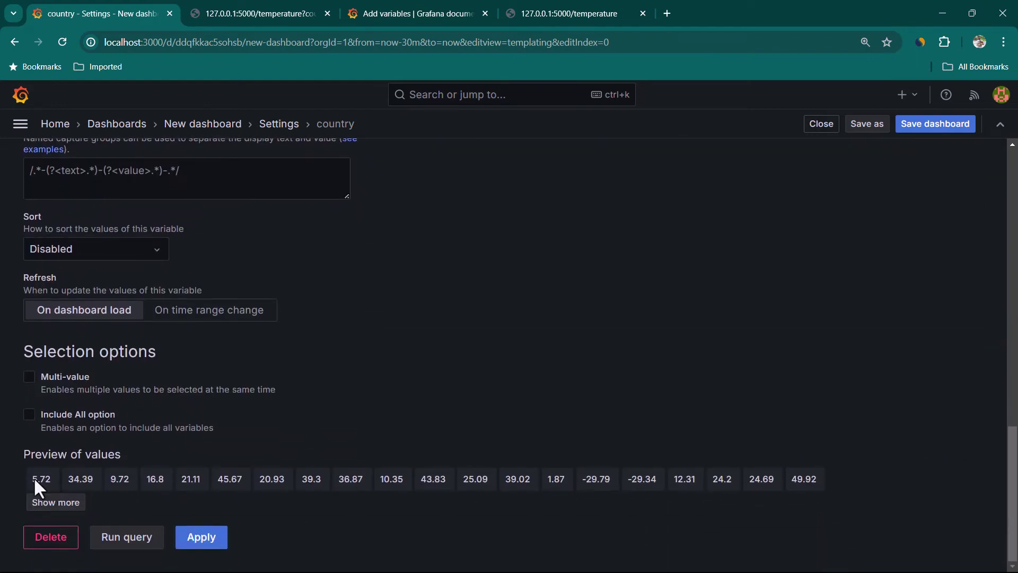
drag(35, 476, 457, 460)
scroll(437, 472, up, 1)
scroll(439, 474, up, 8)
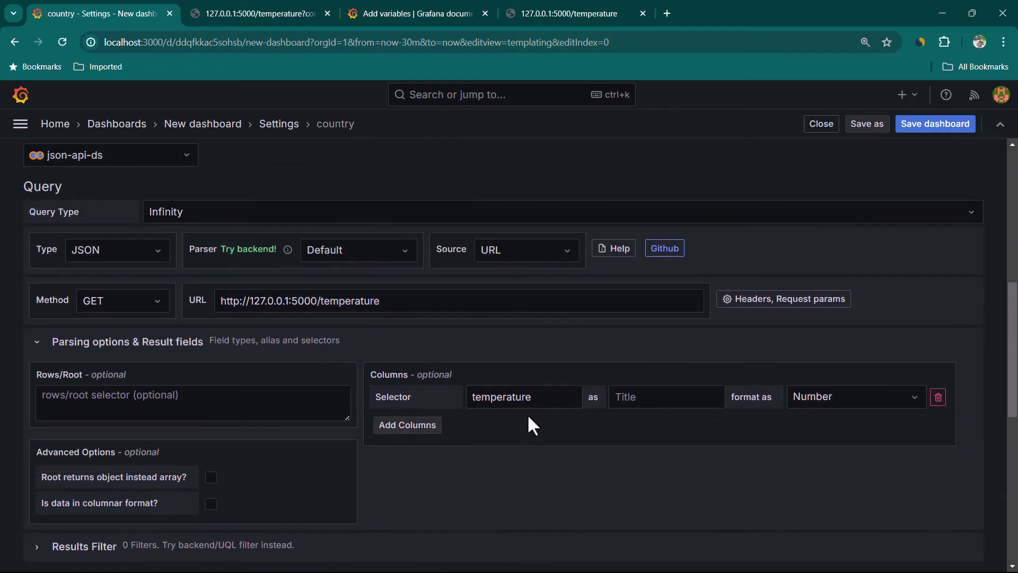
Change the column selector to country formatted as String and apply the variable
double_click(540, 400)
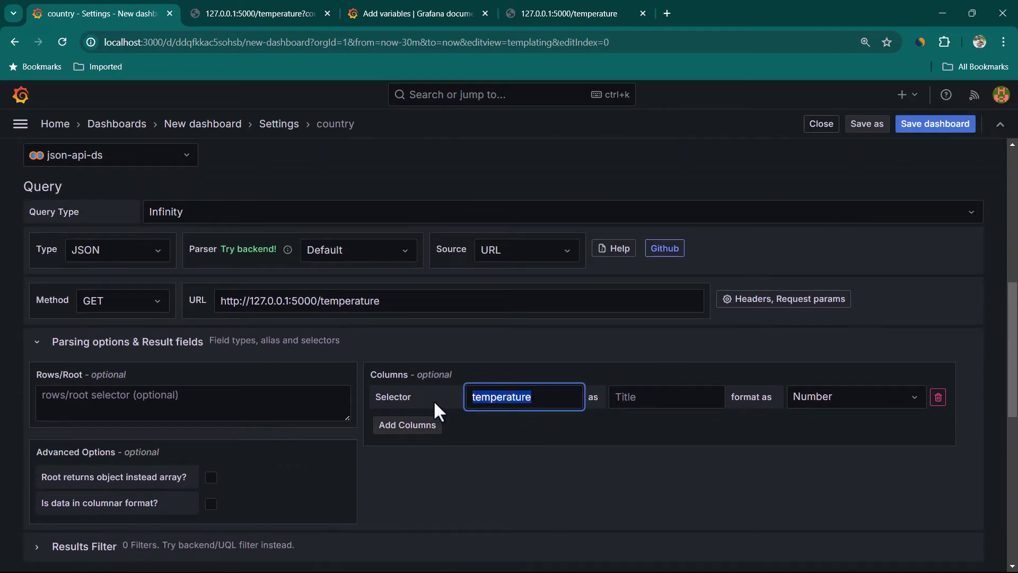
text(country)
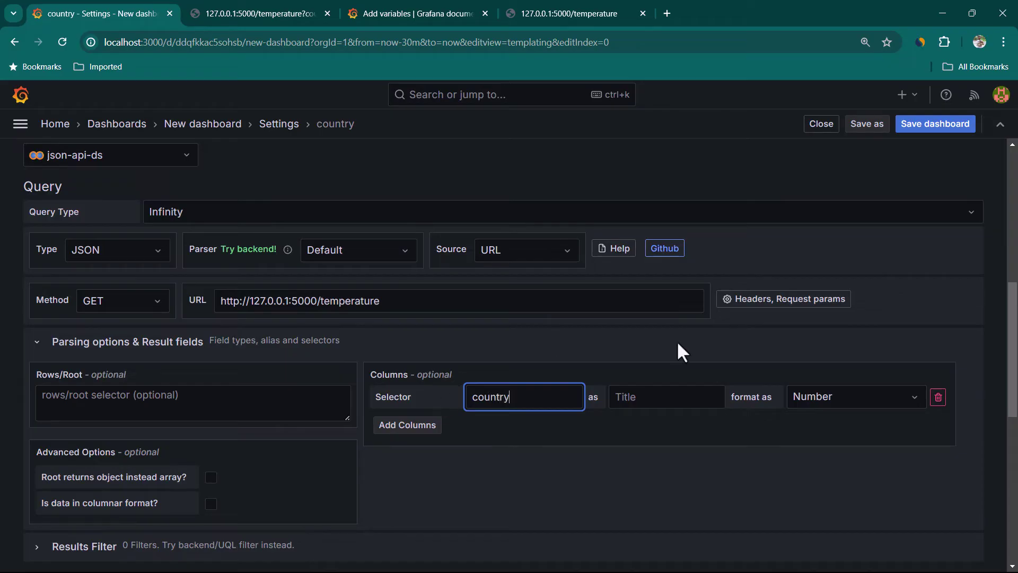
click(842, 410)
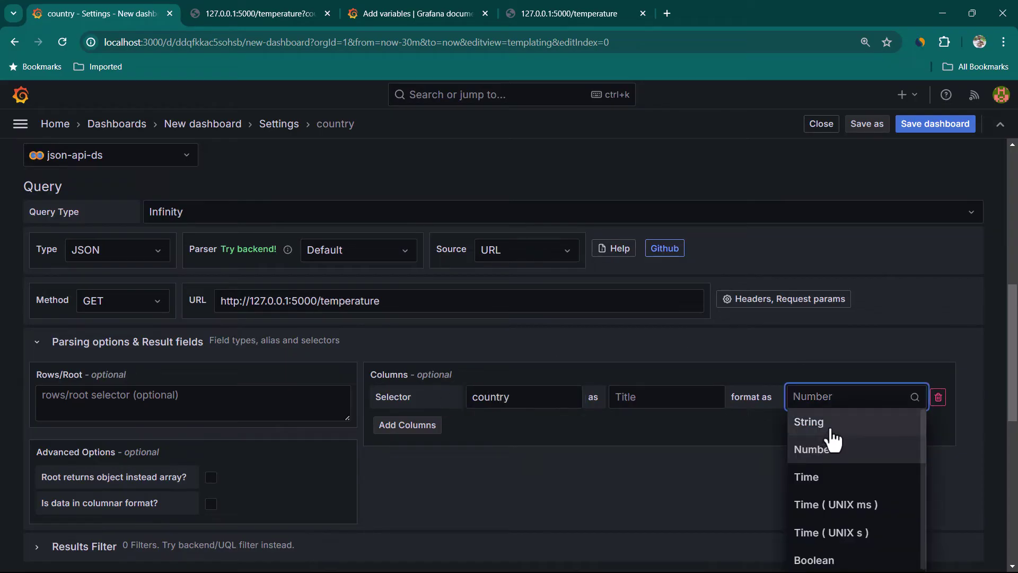
click(830, 430)
scroll(785, 498, down, 9)
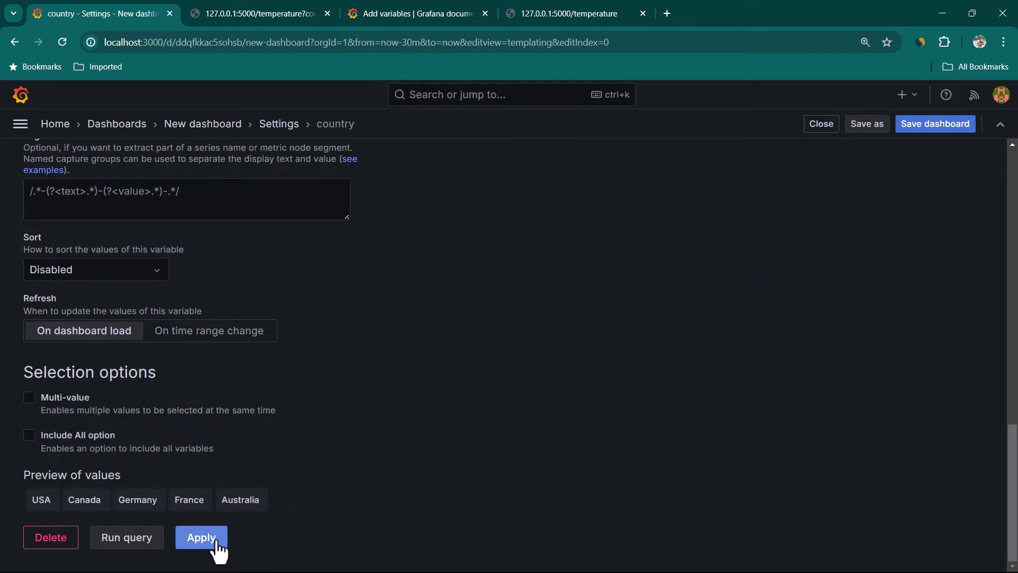
click(216, 540)
Back on the dashboard, switch the country variable to Canada and then to France
click(821, 126)
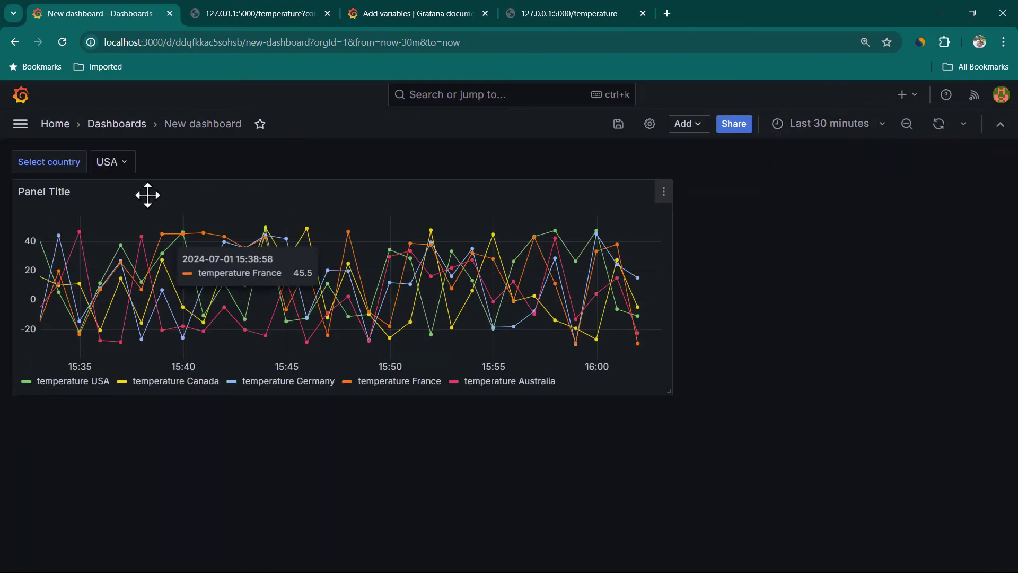
click(127, 165)
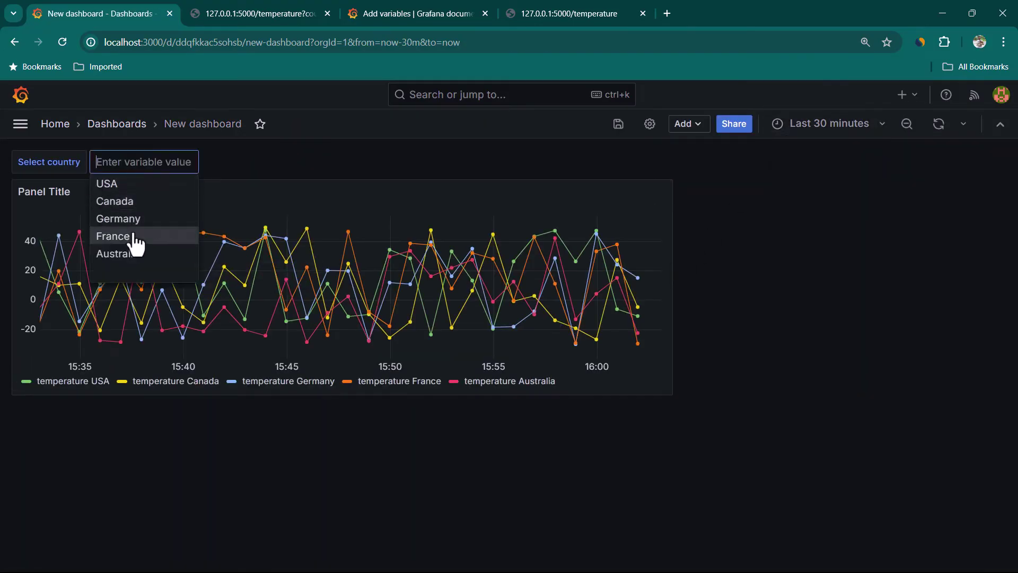
click(127, 201)
click(141, 169)
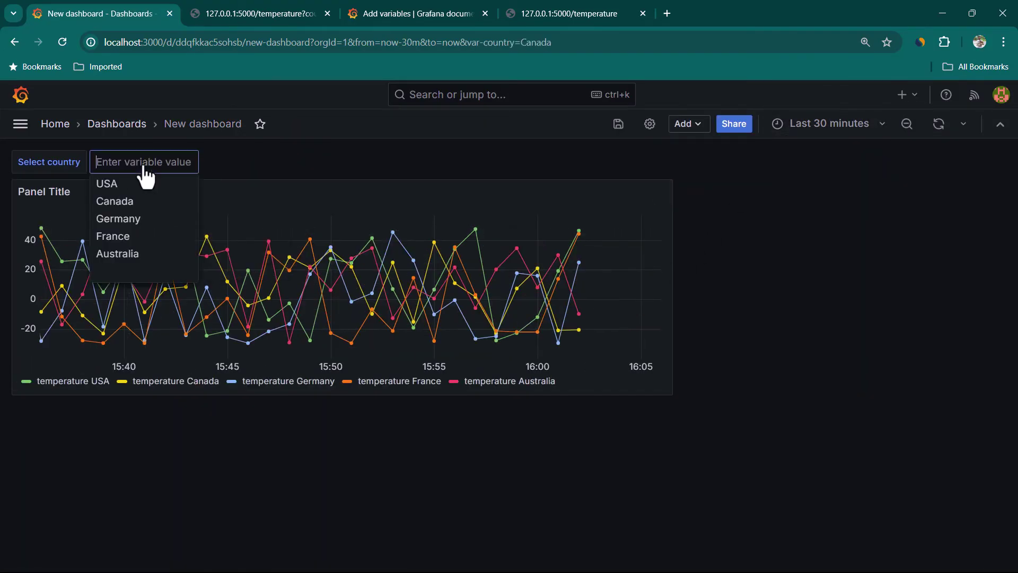
click(139, 237)
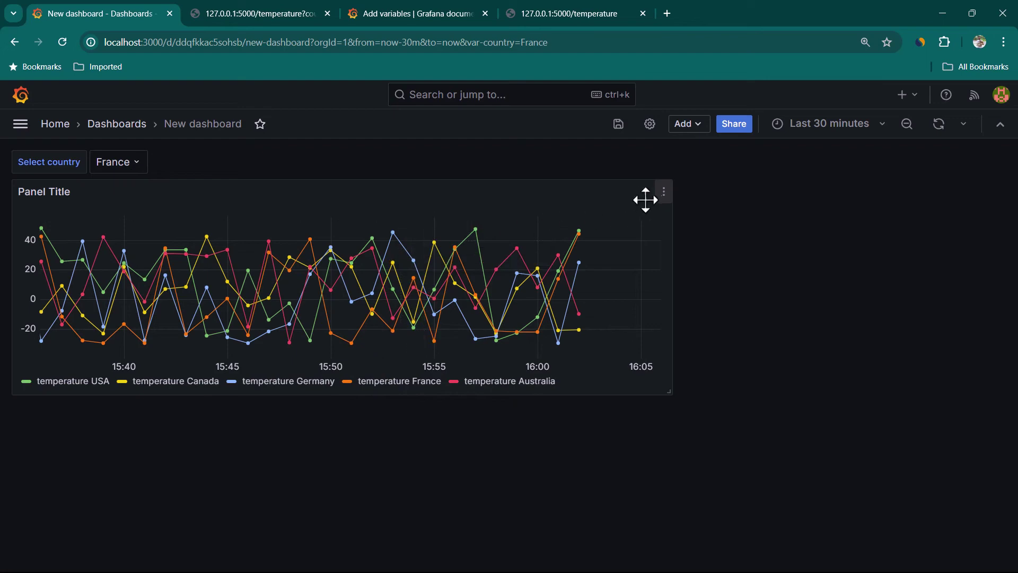
Append &country=$country to the panel's query URL, then switch the country variable to Germany
click(663, 192)
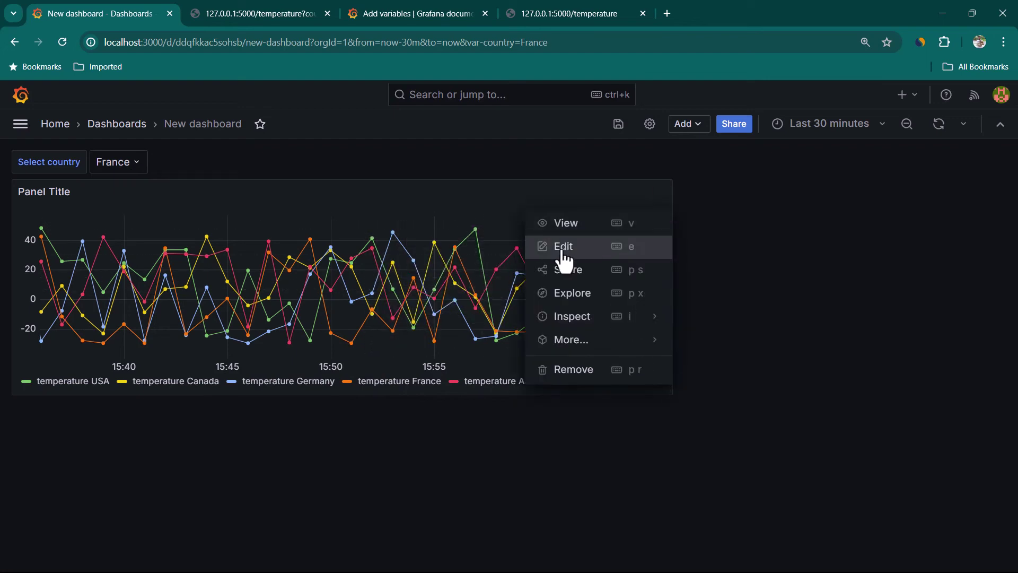
click(564, 250)
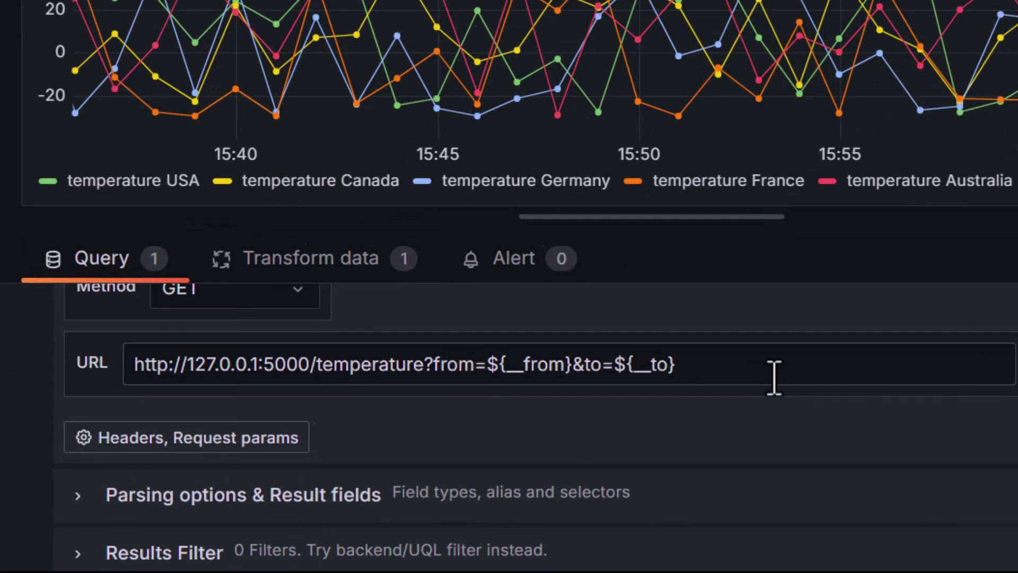
click(437, 469)
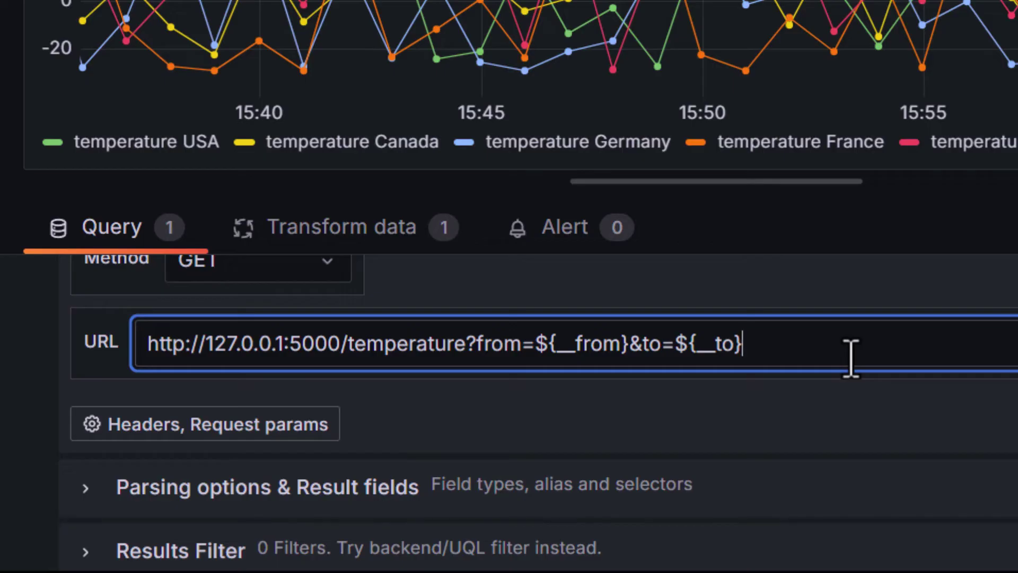
text(&coun)
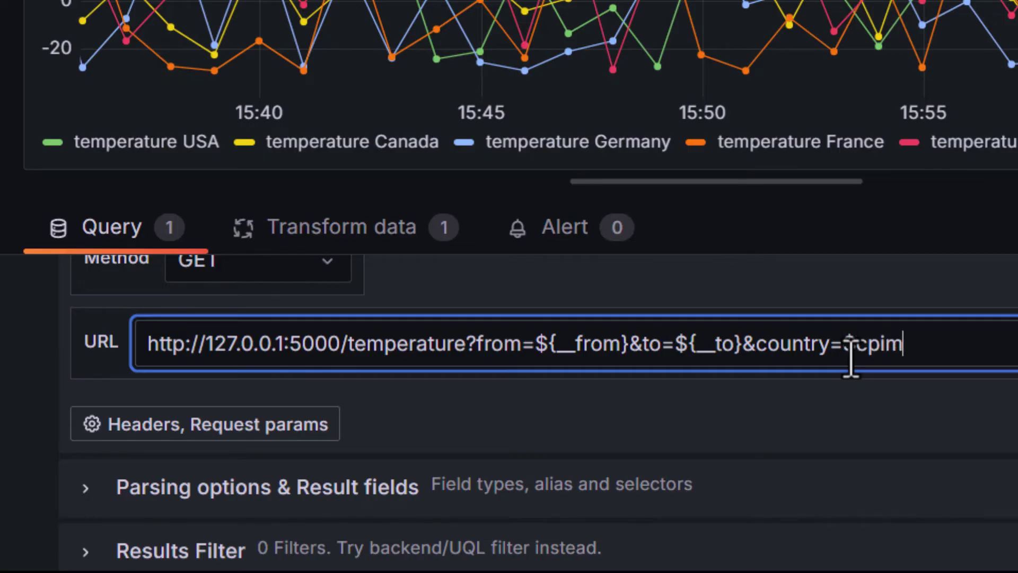
text(try)
click(784, 261)
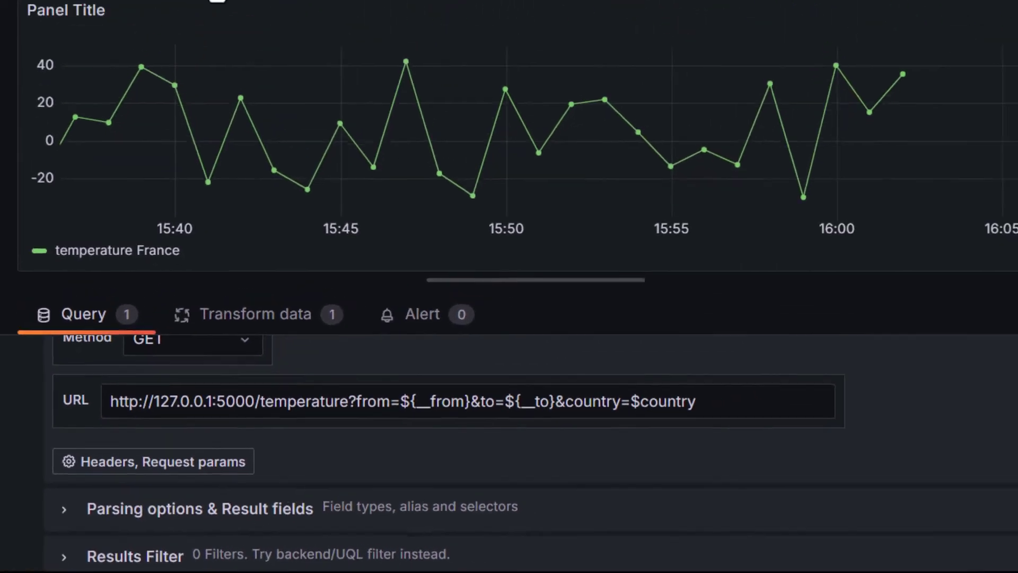
click(180, 33)
click(233, 110)
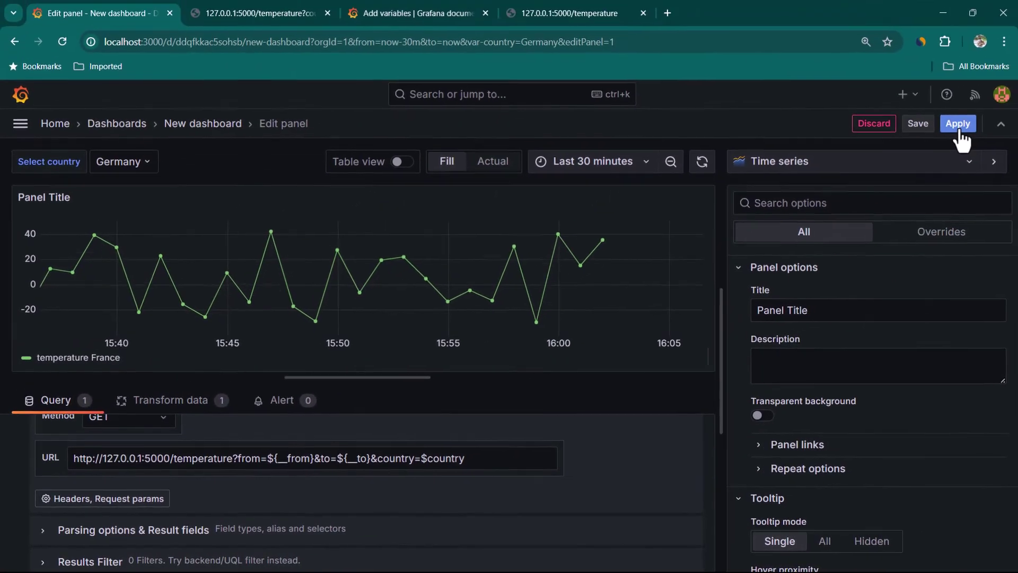
Apply the panel changes and filter the chart to France, then Canada
click(958, 124)
click(121, 161)
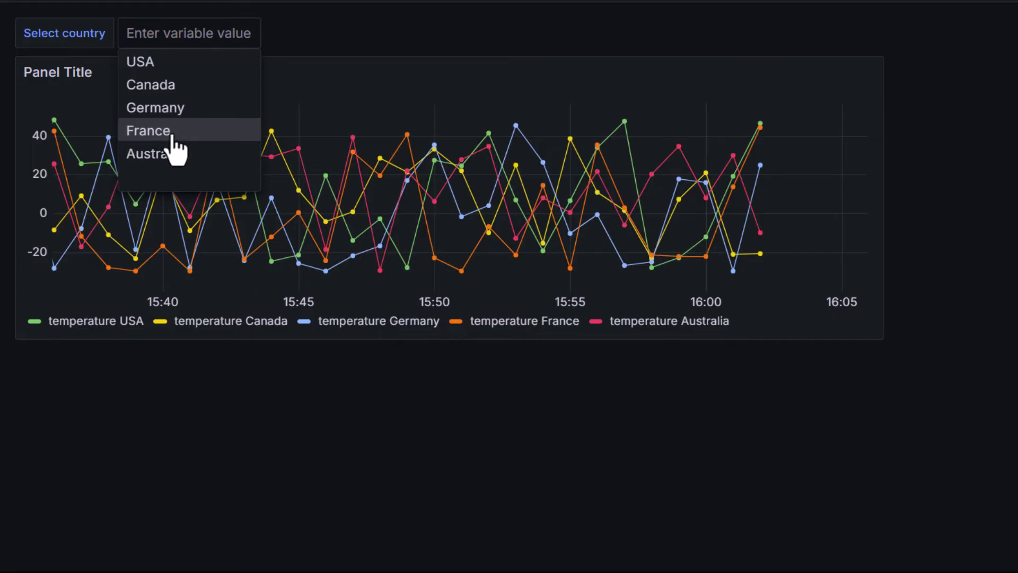
click(172, 139)
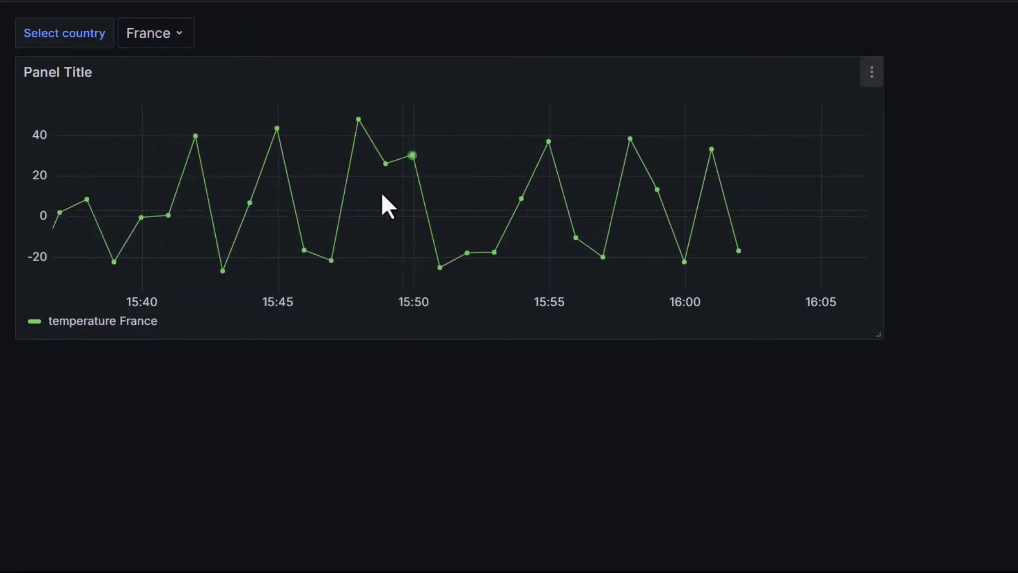
click(168, 36)
click(159, 85)
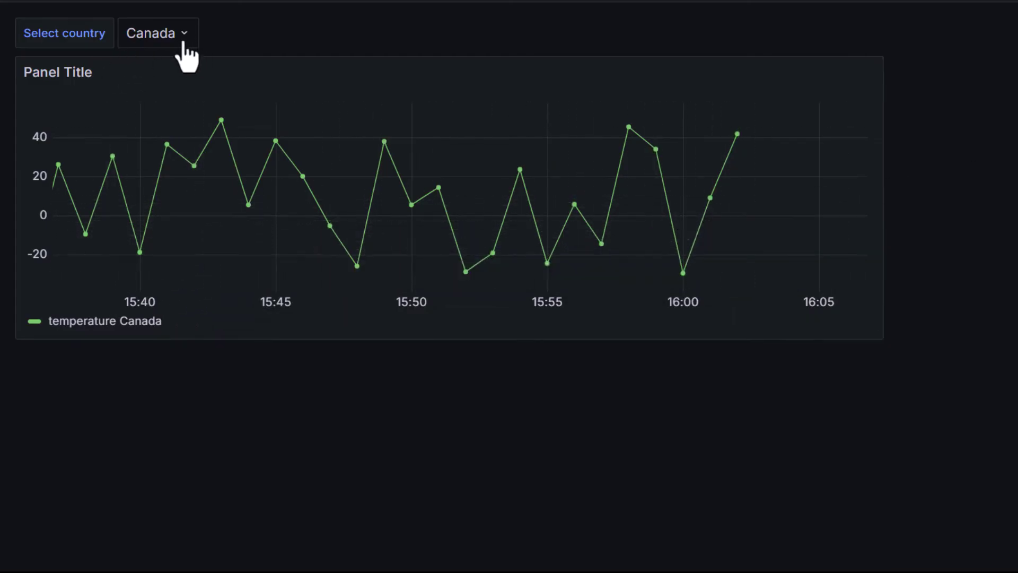
Widen the time range to Last 3 hours and set the country to Australia
click(990, 12)
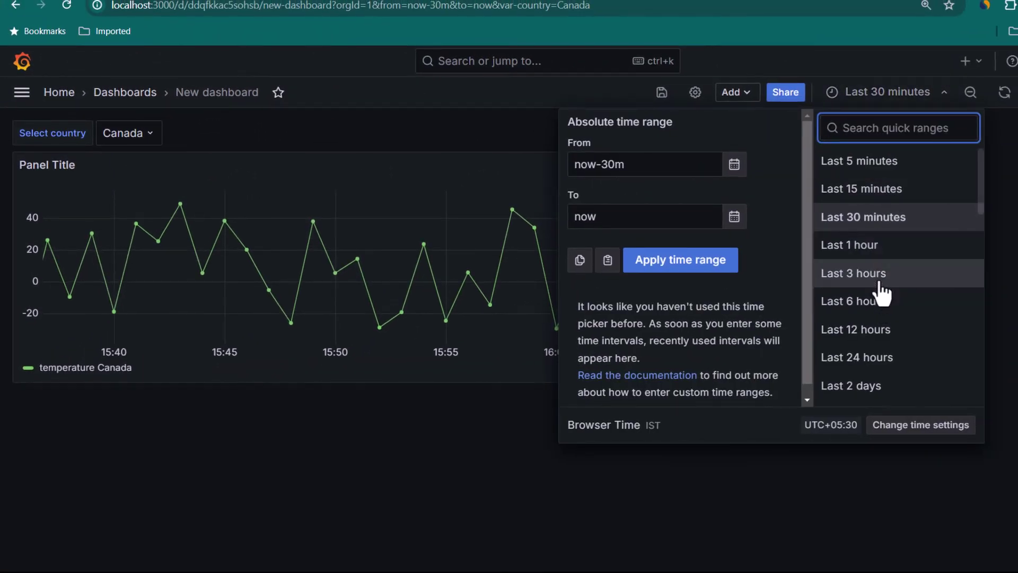
click(880, 286)
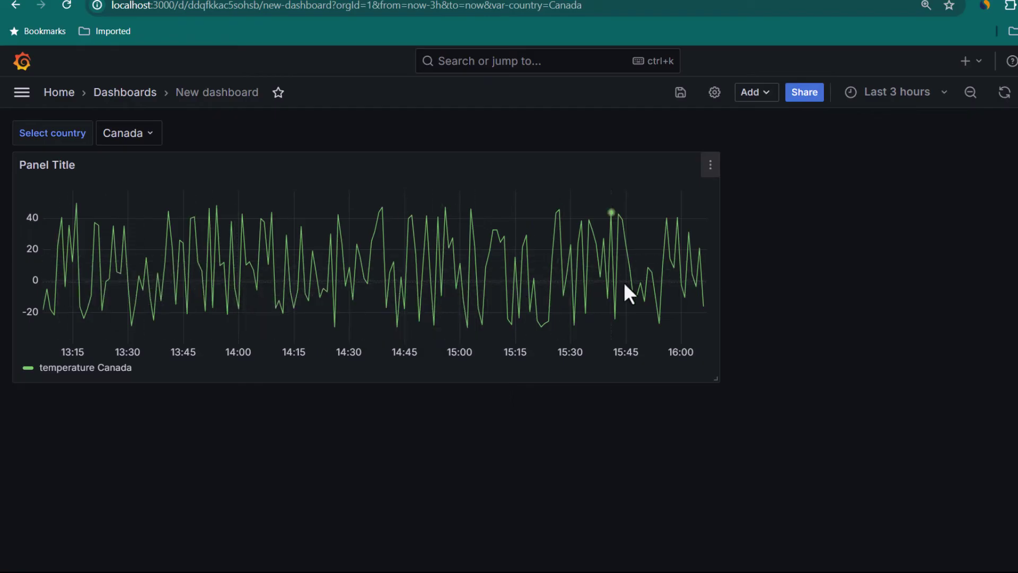
click(151, 136)
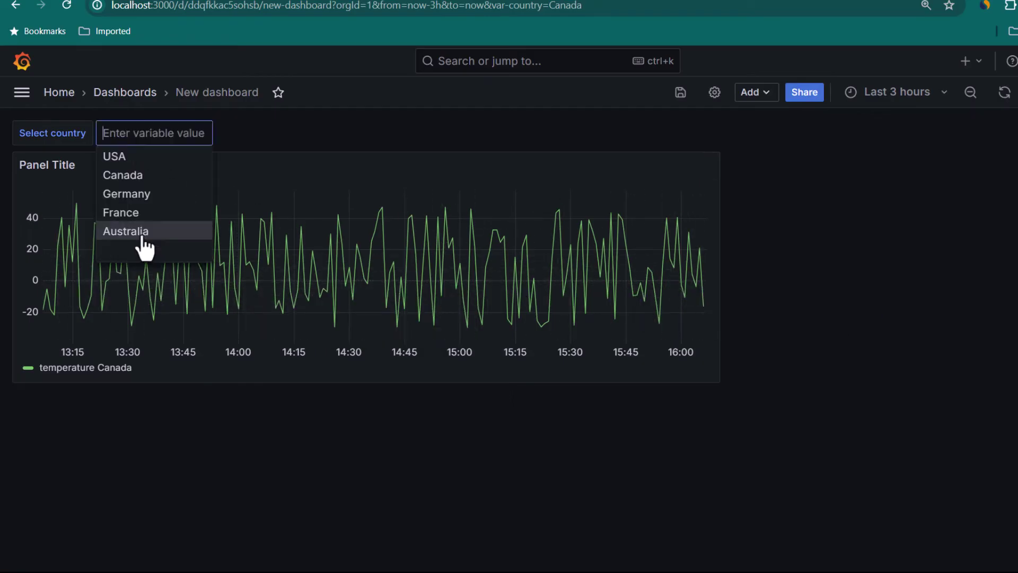
click(142, 232)
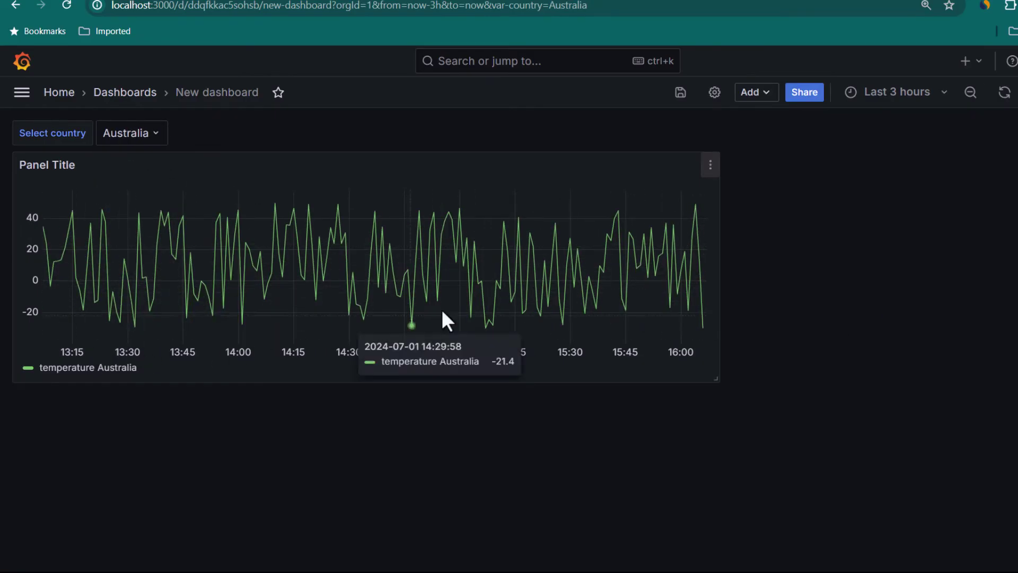
mouse_move(18, 166)
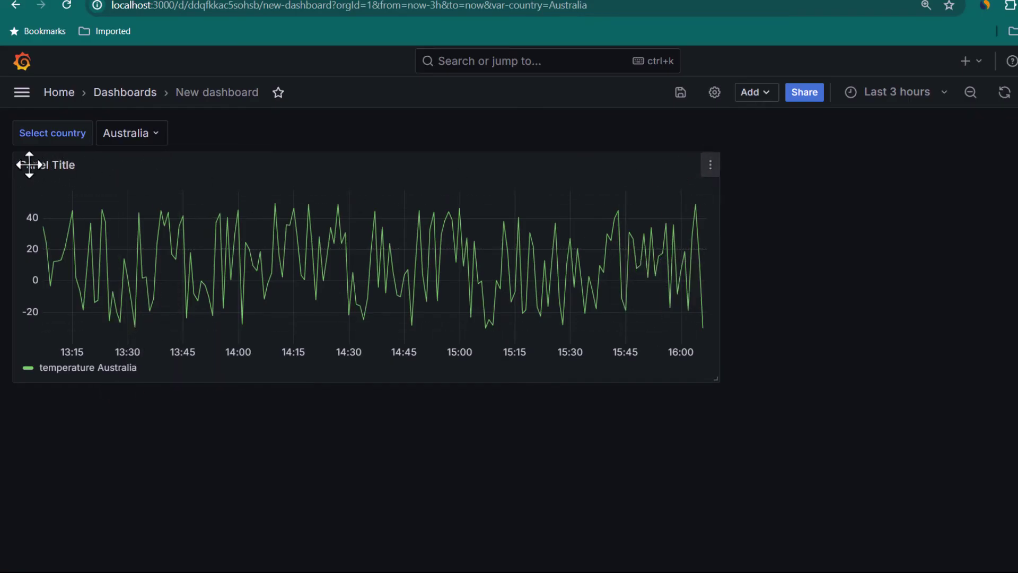
Set the panel title to "$country - TEMPERATURE" and return to the dashboard
click(708, 171)
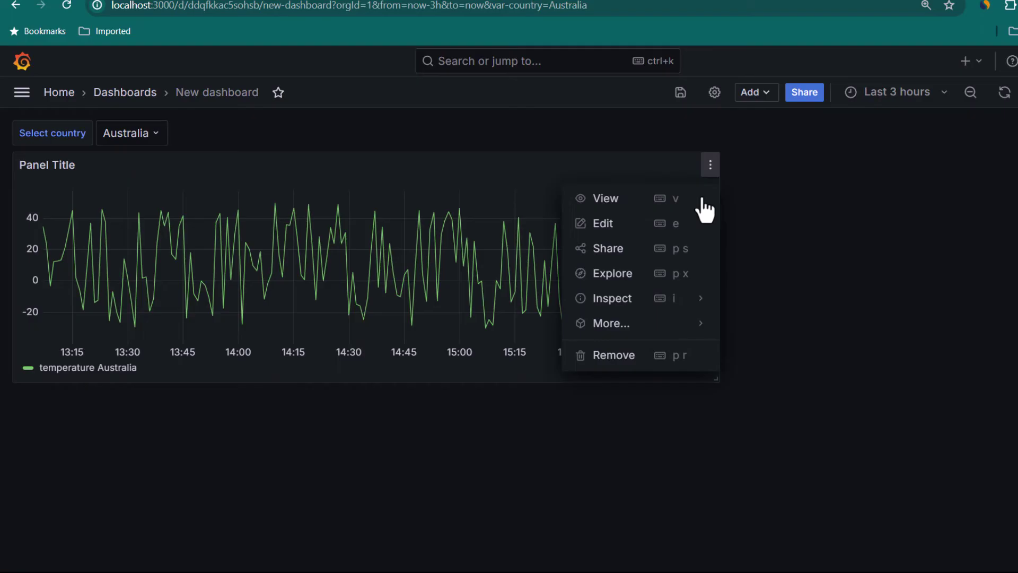
click(618, 226)
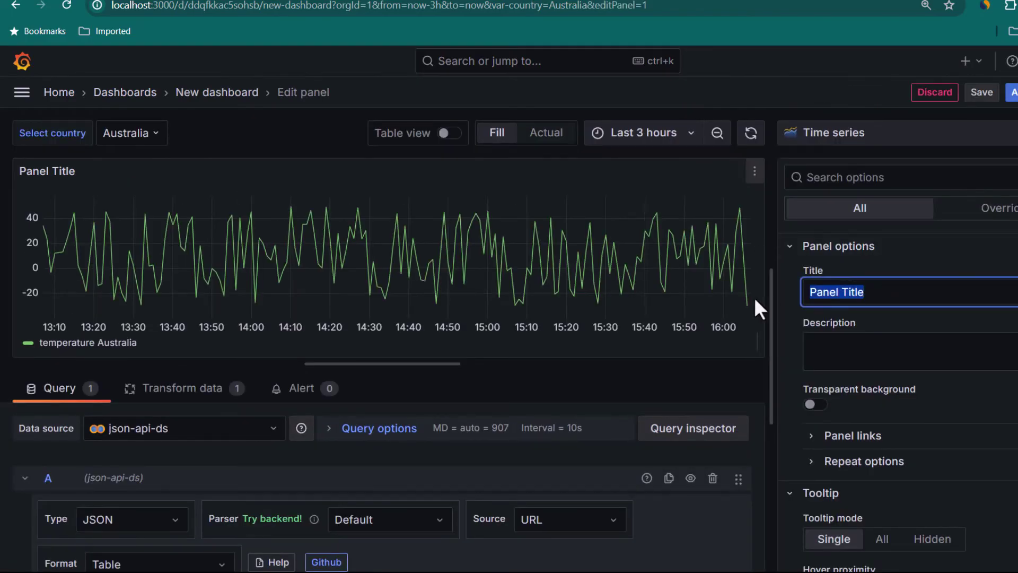
text($)
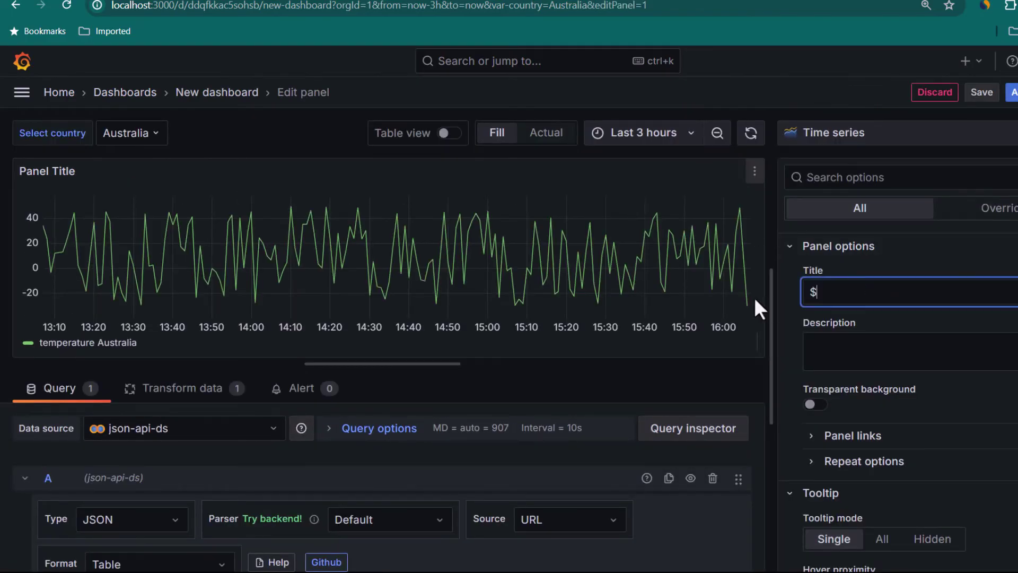
text(country - TEMPERATURE)
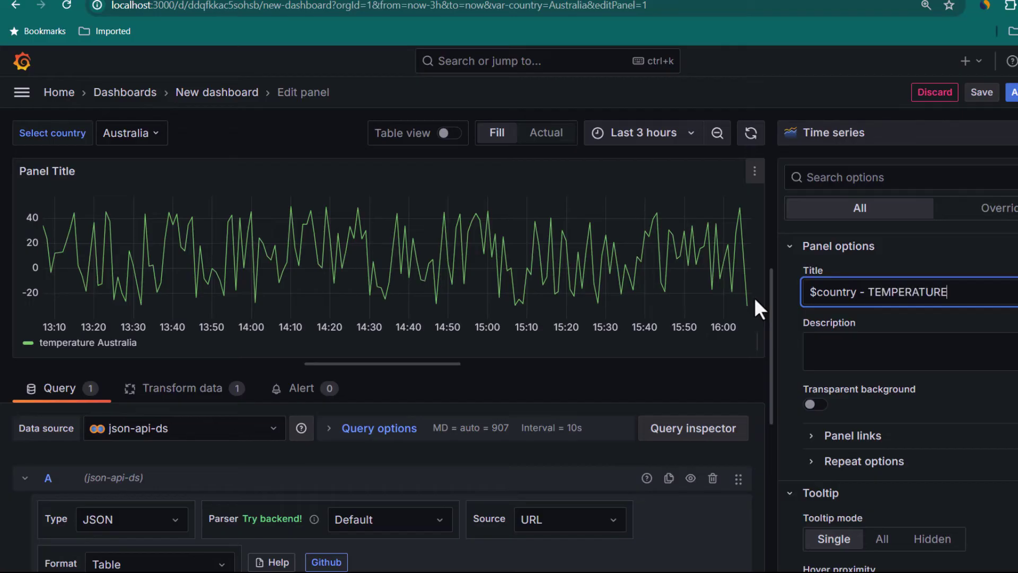
click(1010, 92)
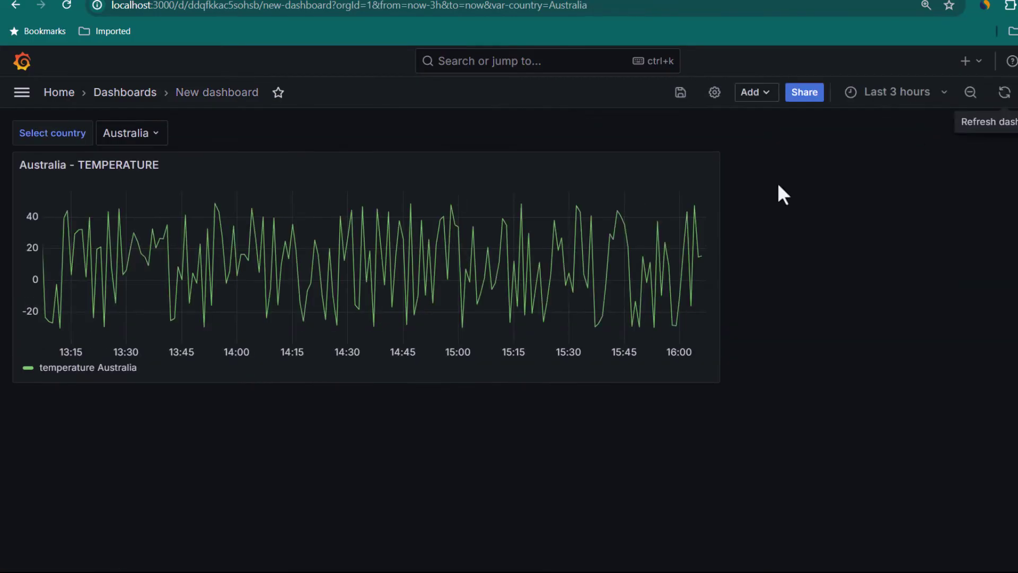
Select Germany as the country so the title reads Germany - TEMPERATURE
click(152, 135)
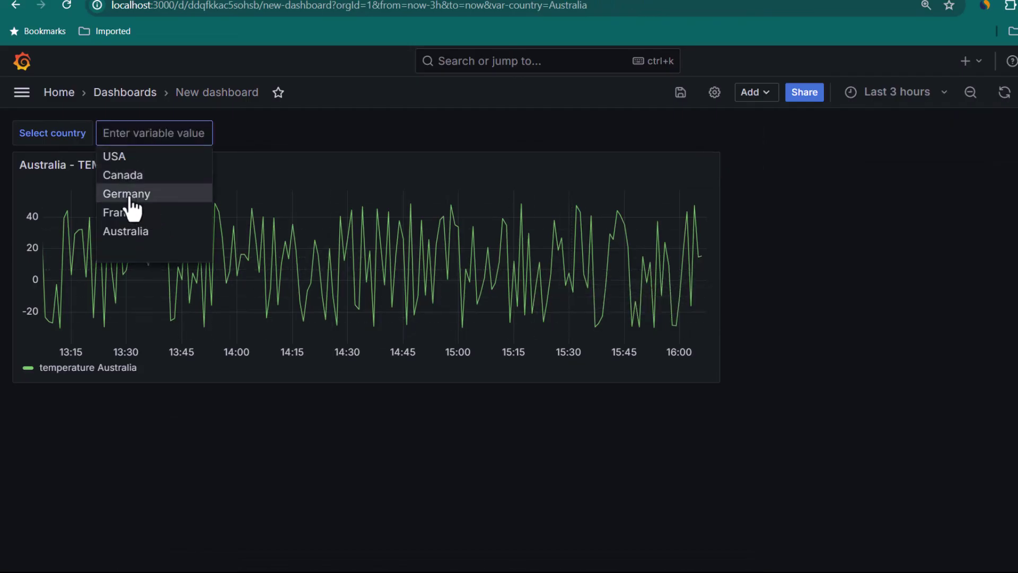
click(127, 194)
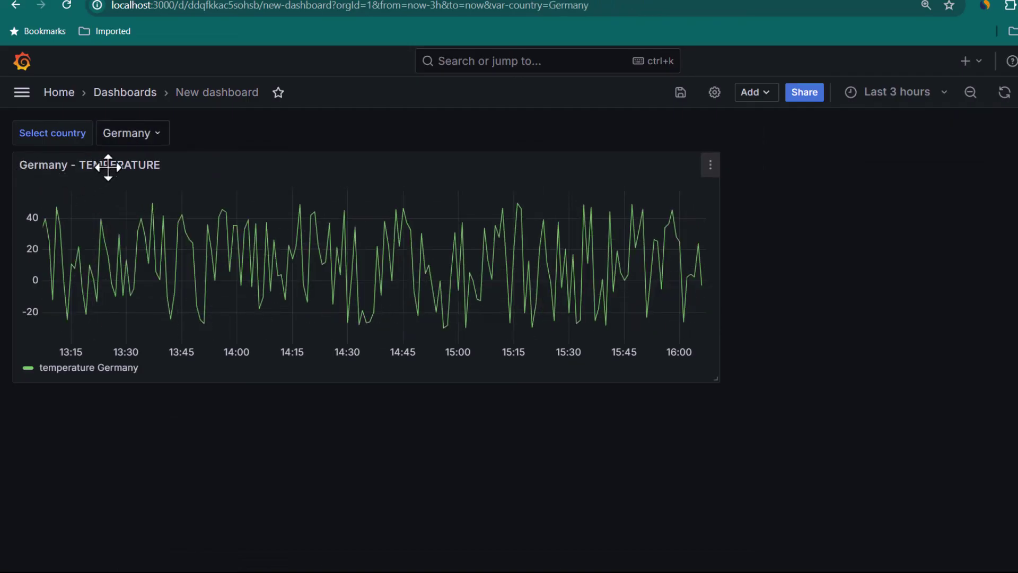
click(158, 136)
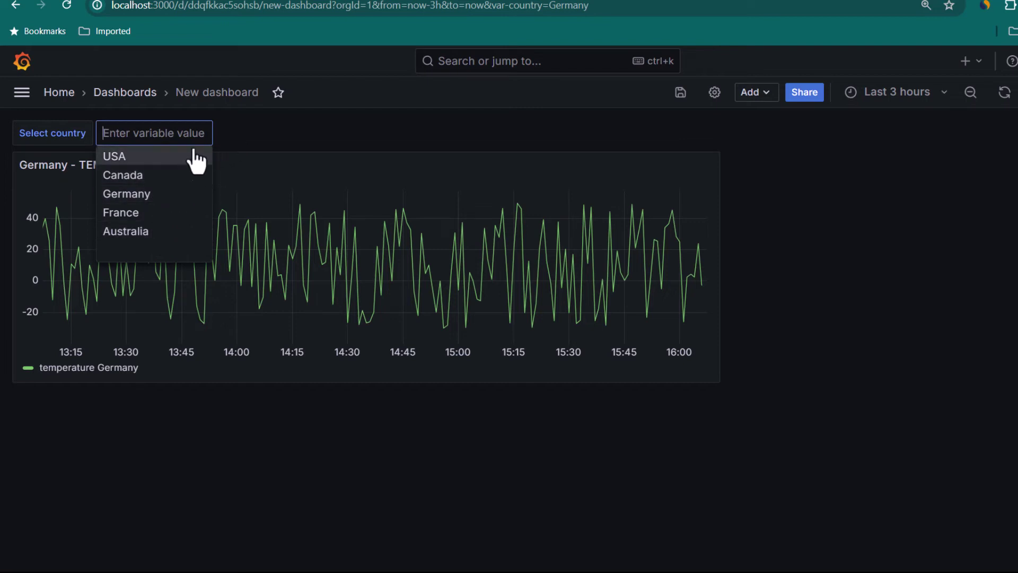
Turn on Multi-value for the country variable in the dashboard's Variables settings and apply
click(305, 148)
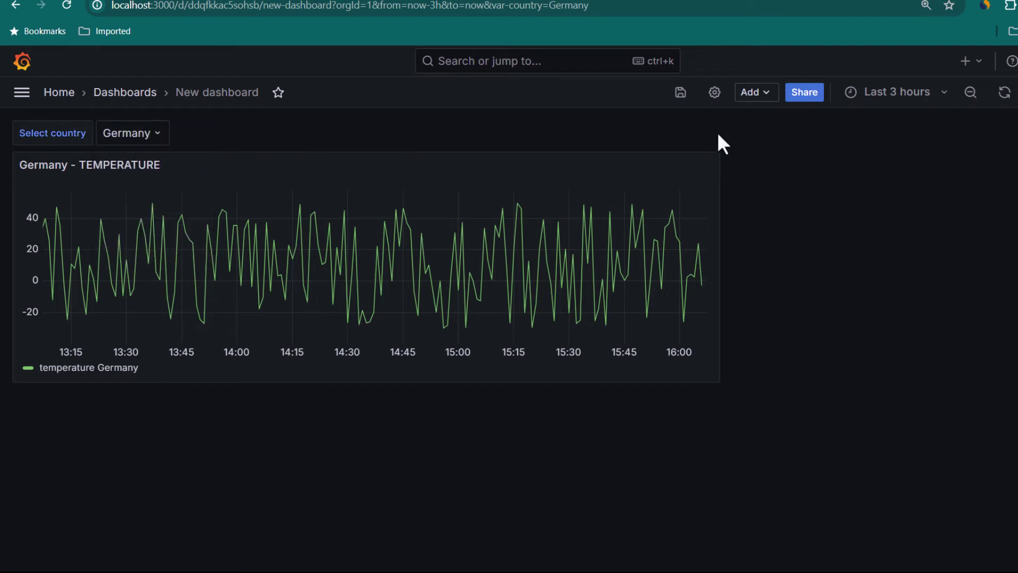
click(715, 95)
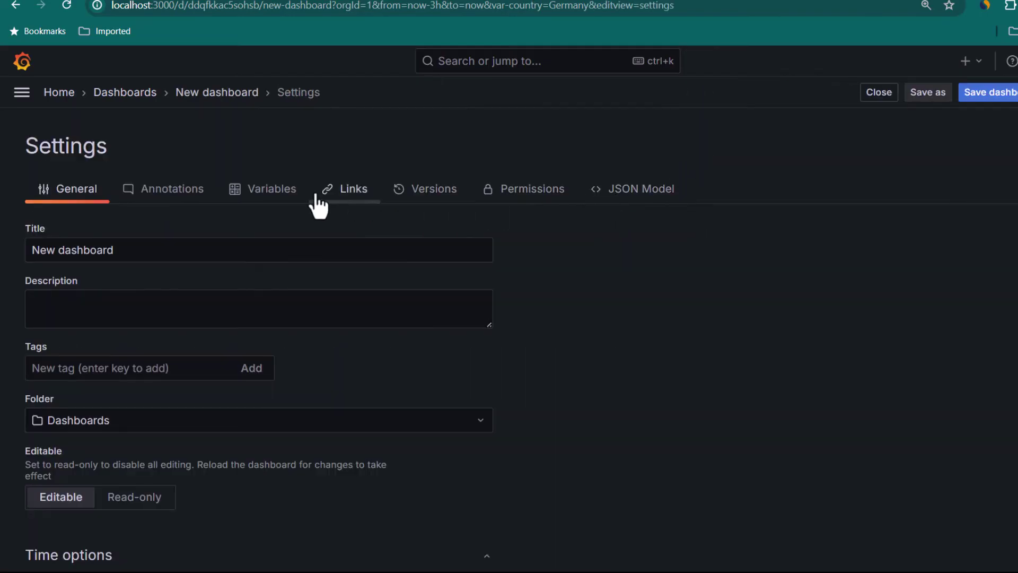
click(266, 194)
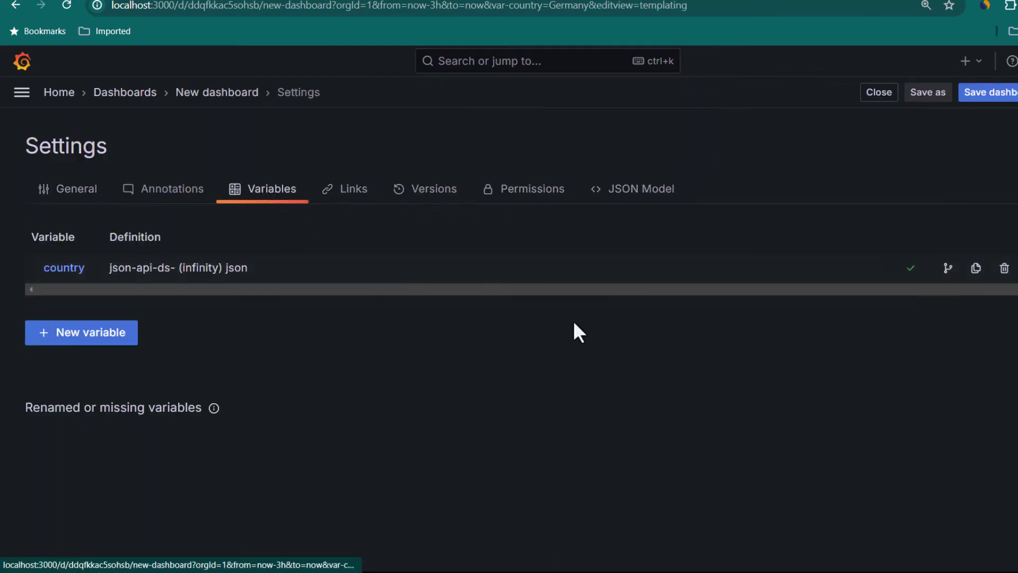
click(66, 269)
scroll(345, 339, down, 15)
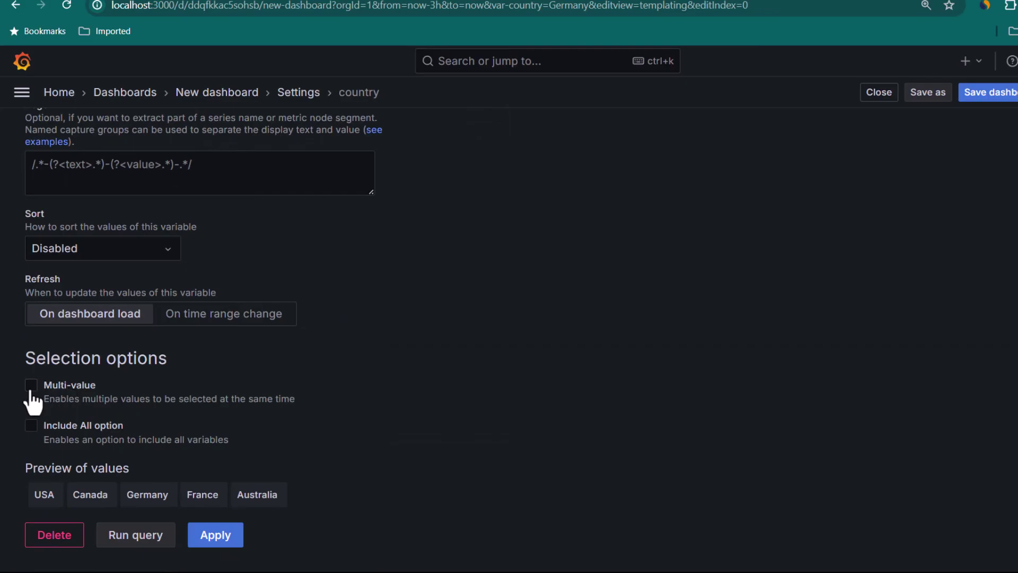
click(31, 387)
click(220, 536)
Add USA alongside Germany in the country selection and set the time range to Last 15 minutes
click(880, 97)
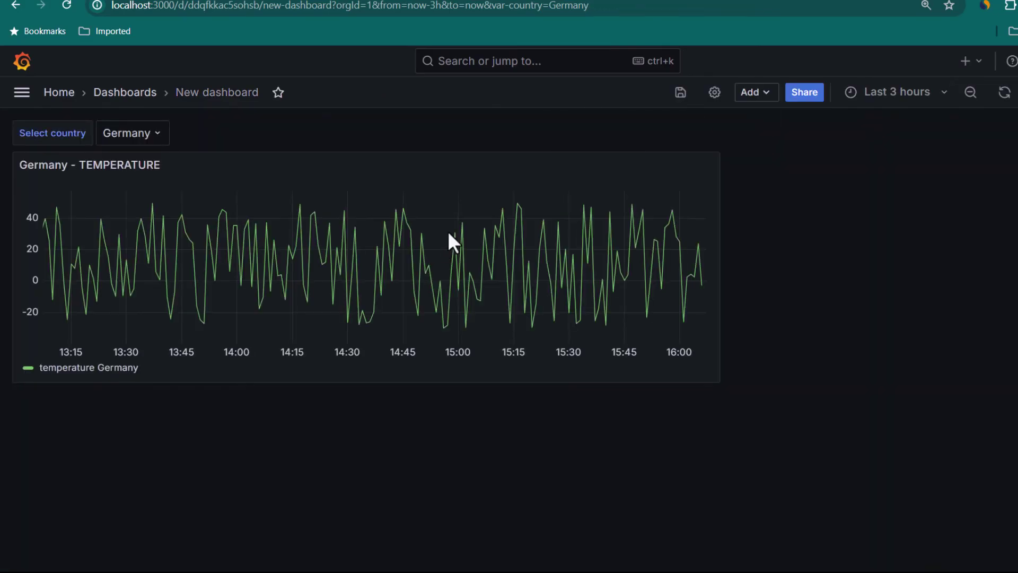
click(127, 133)
click(112, 190)
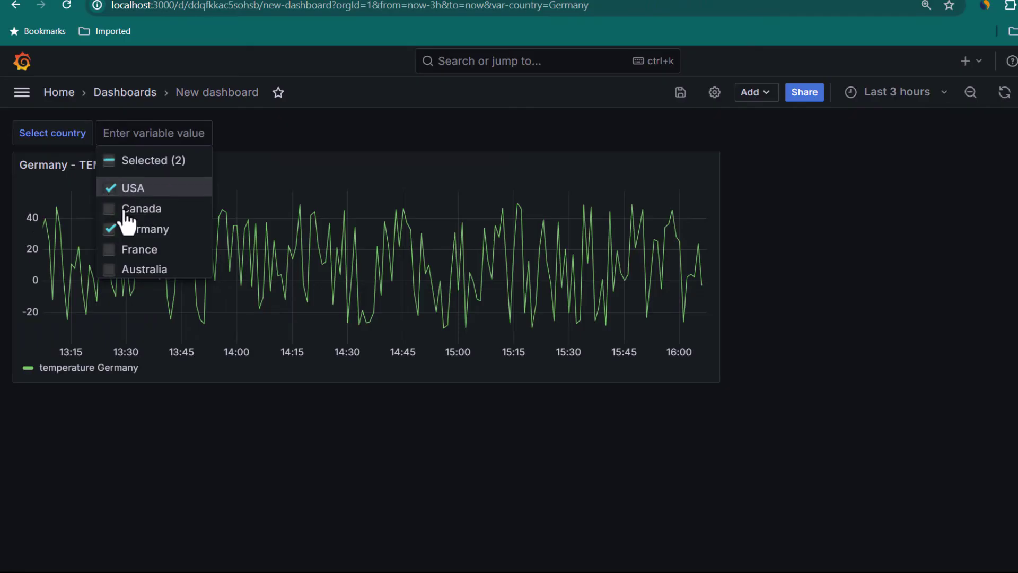
click(273, 433)
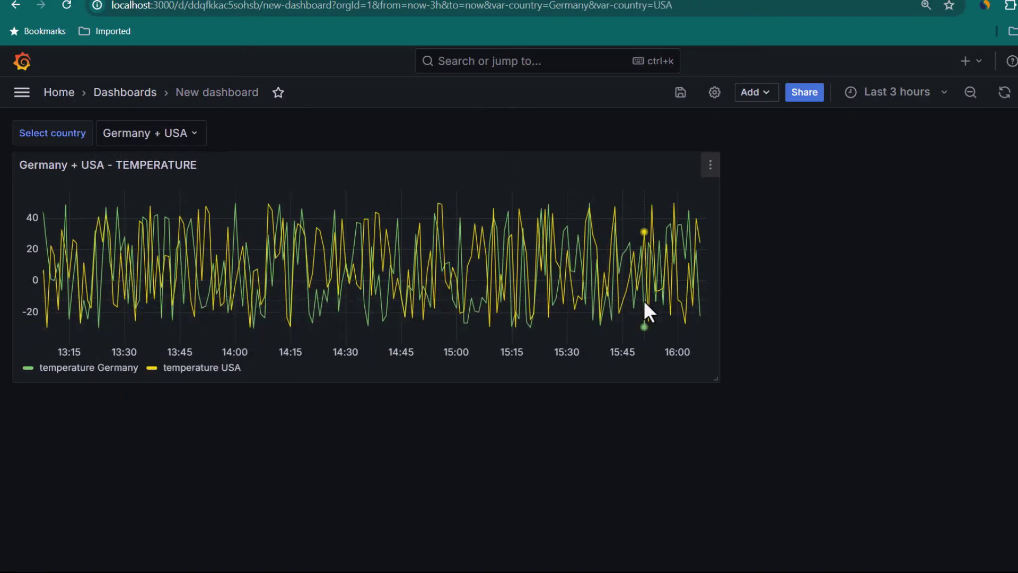
click(901, 92)
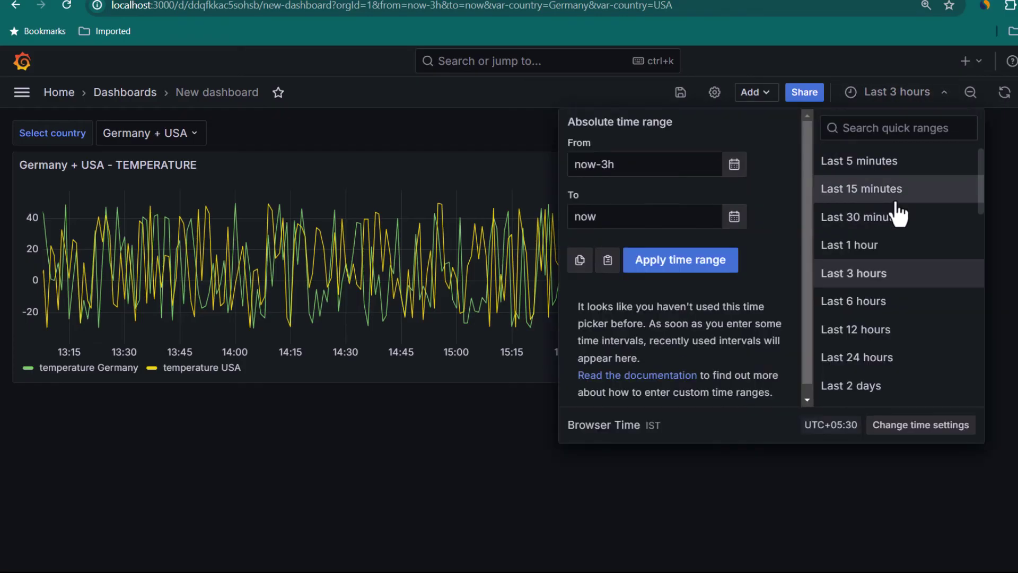
click(896, 197)
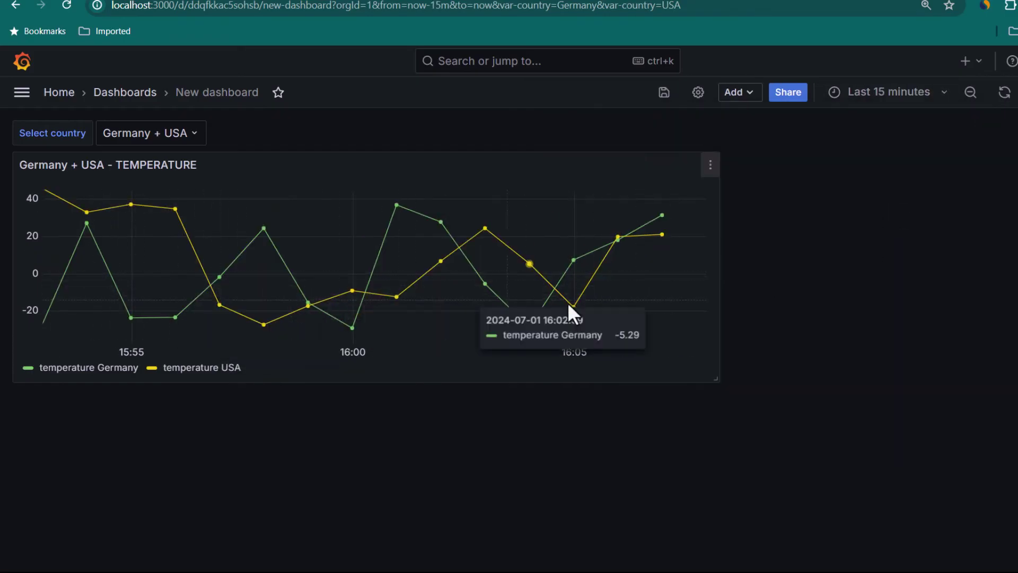
Add France, Australia and Canada to the country selection so all five countries are charted
click(146, 133)
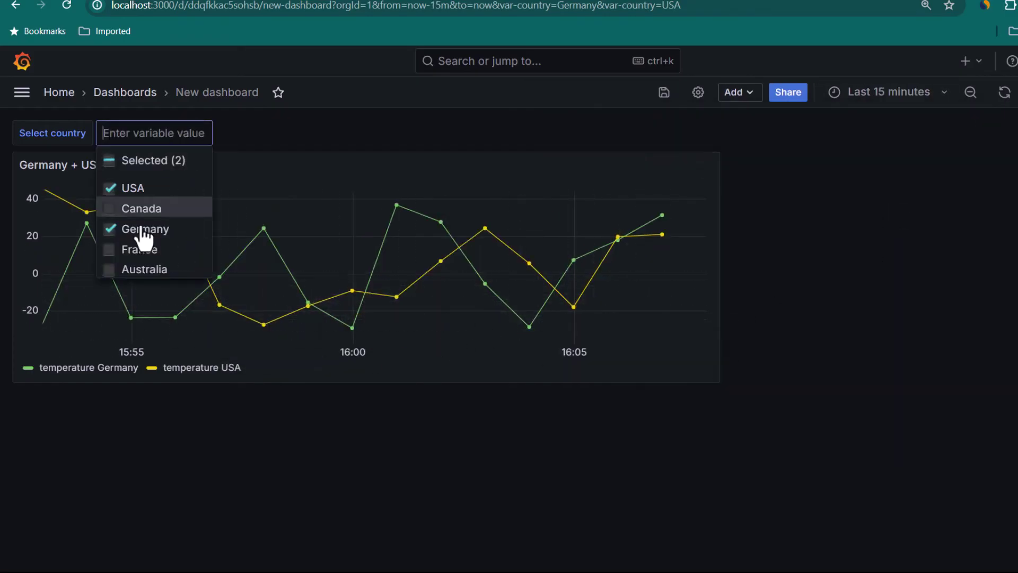
click(107, 251)
click(110, 270)
click(114, 212)
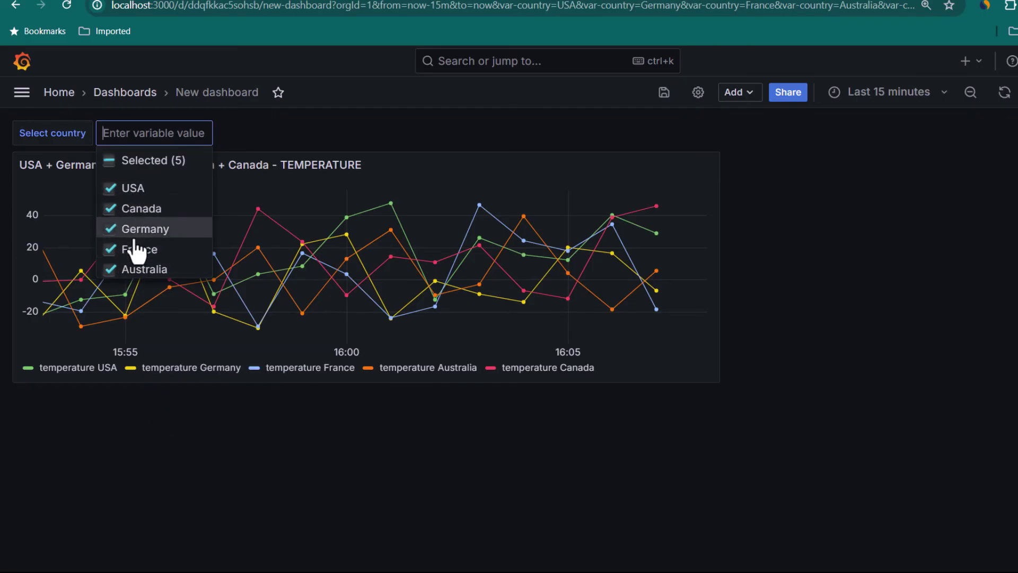
click(764, 323)
Enable Include All option on the country variable and go back to the dashboard
click(701, 100)
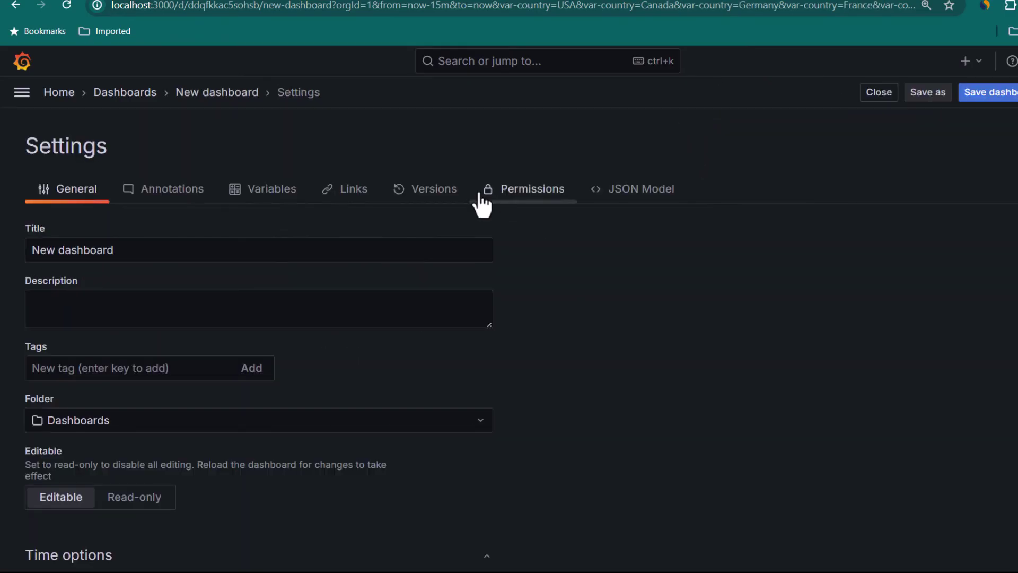
click(263, 197)
click(69, 268)
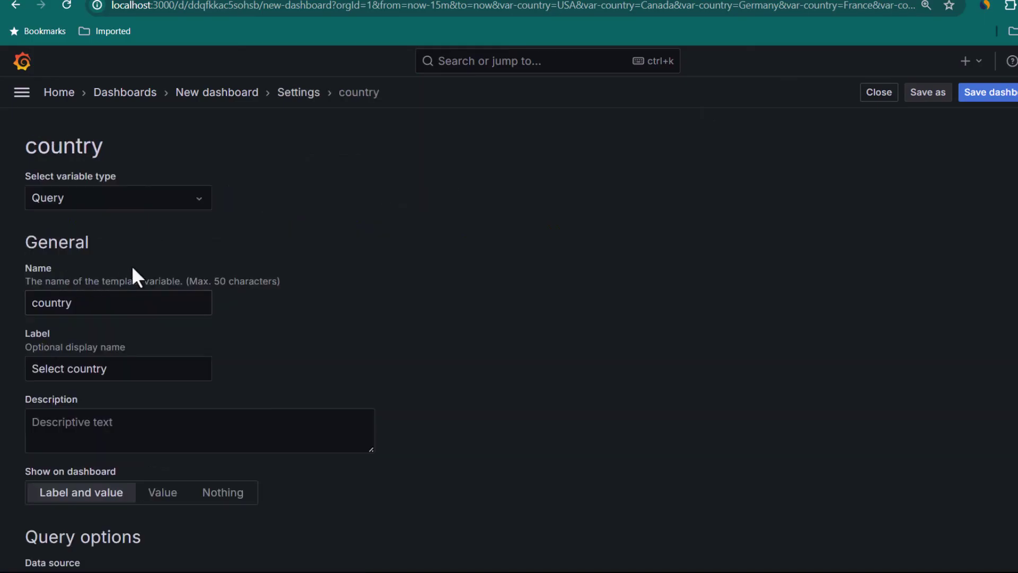
scroll(546, 384, down, 15)
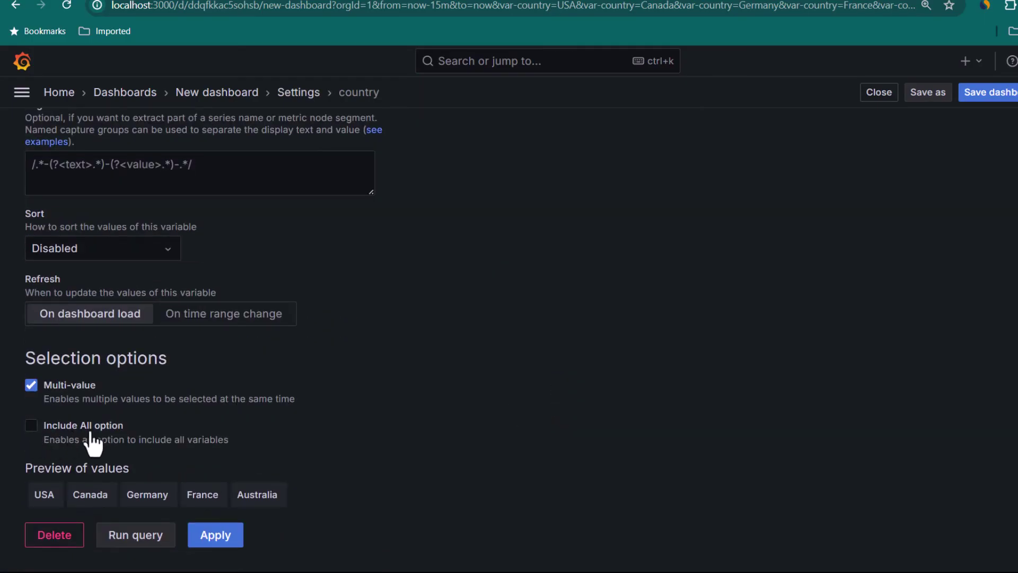
click(33, 429)
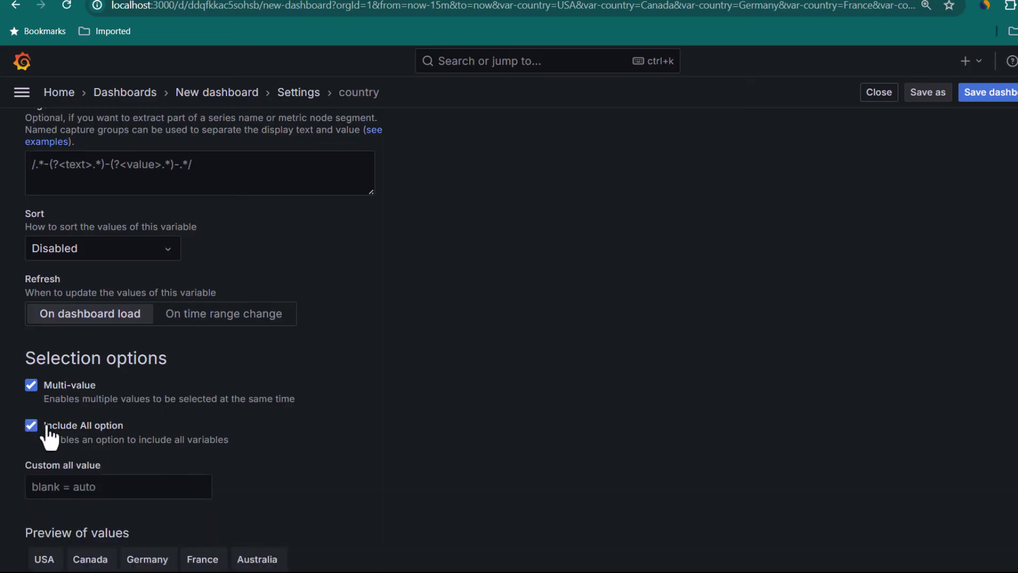
scroll(265, 503, down, 2)
key(Escape)
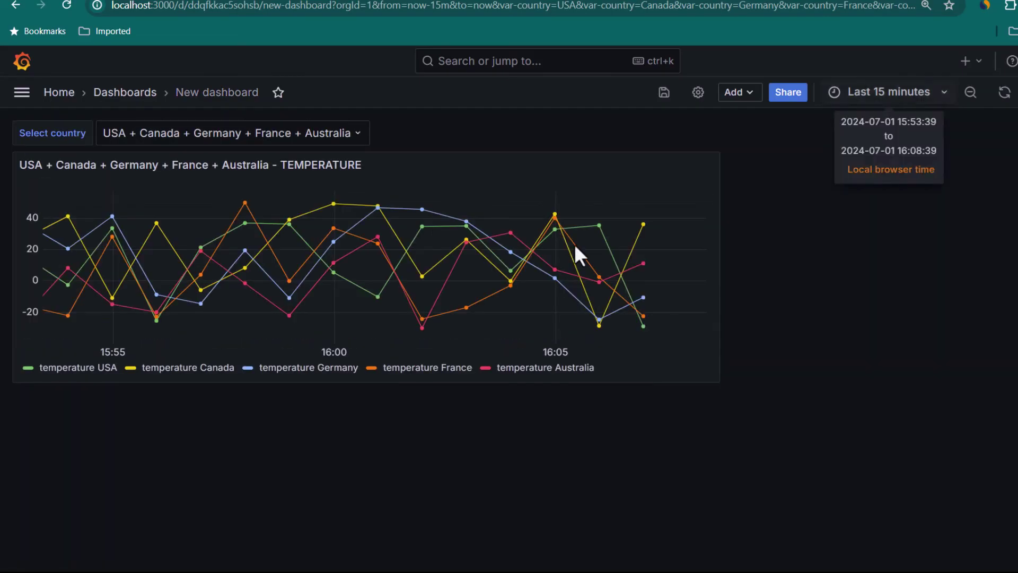
click(154, 132)
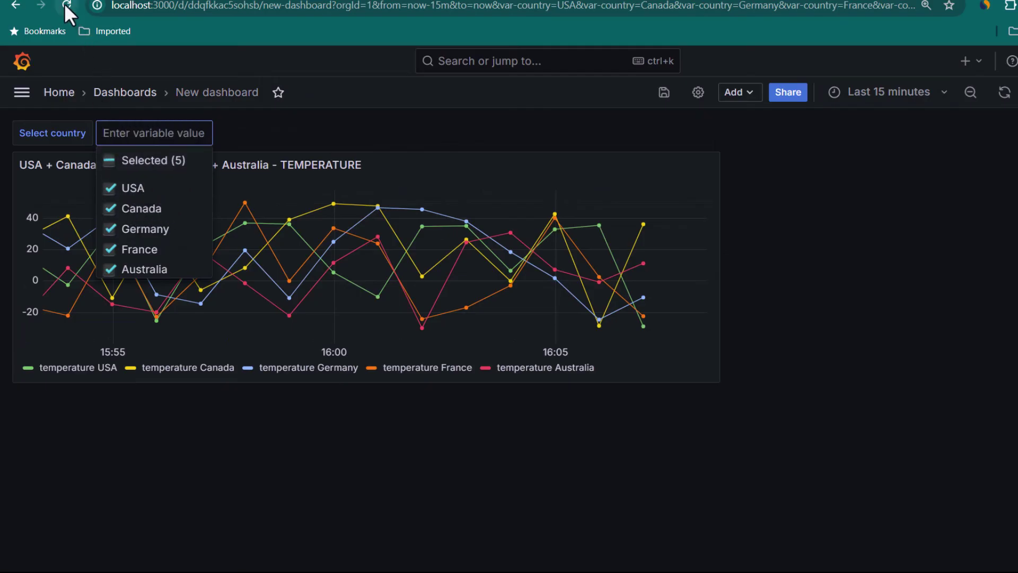
Save the dashboard, reload it, and select All countries so the panel reads All - TEMPERATURE
click(663, 100)
click(661, 356)
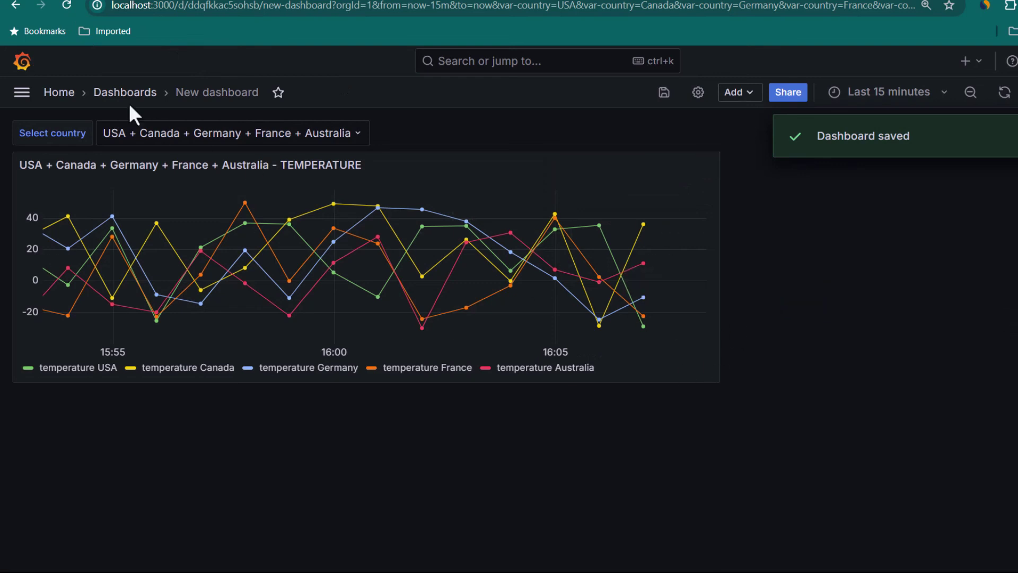
click(66, 6)
click(253, 137)
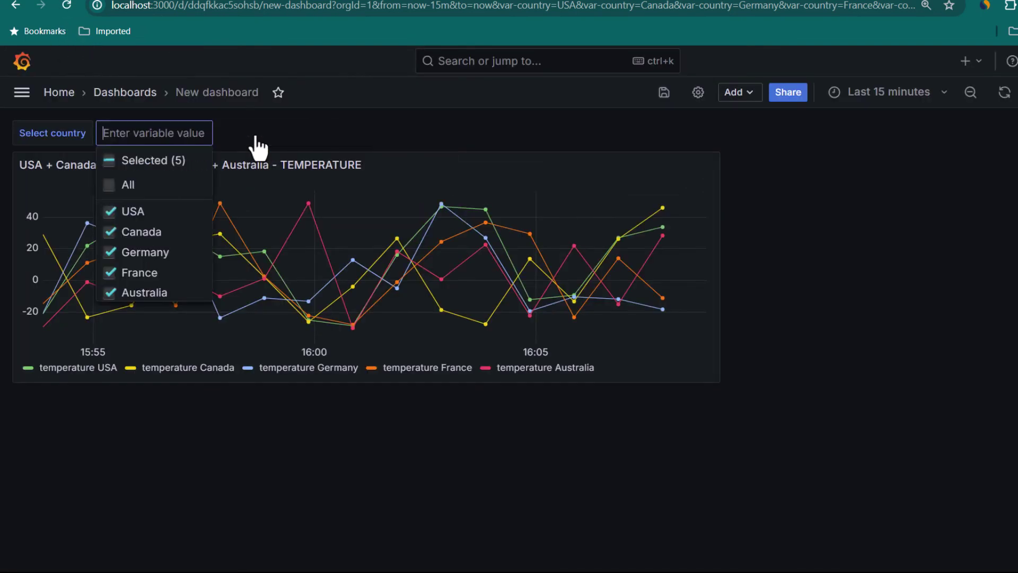
click(114, 189)
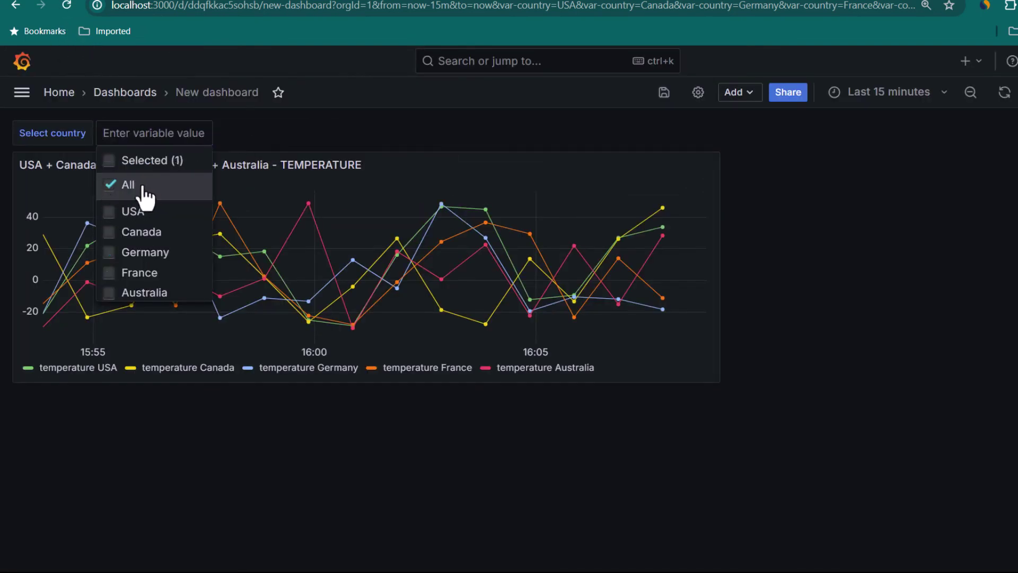
click(777, 316)
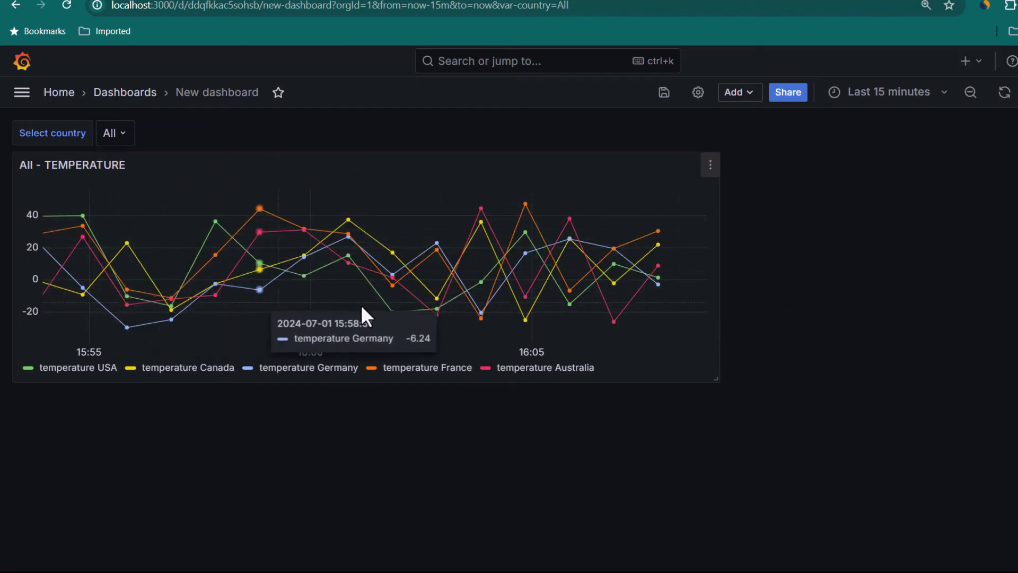